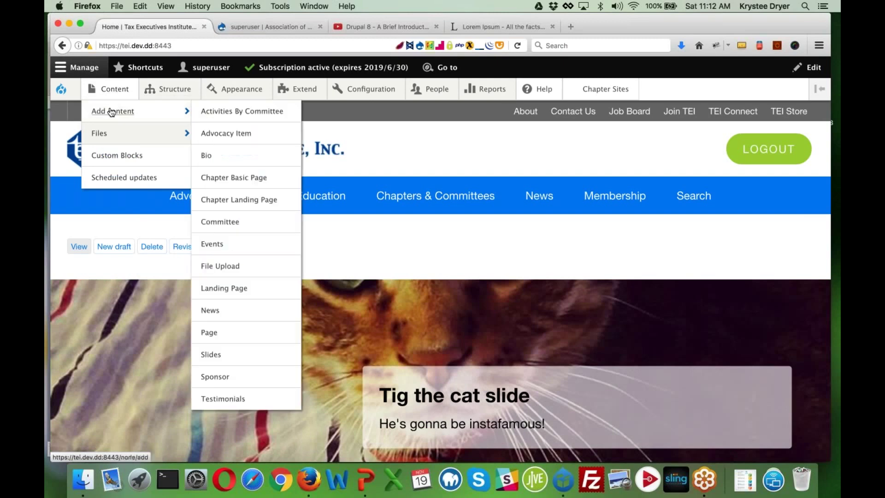
- Create a new Page titled "Test Paragraphs page" and set its moderation state to Published
{"action": "left_click", "coordinate": [212, 338]}
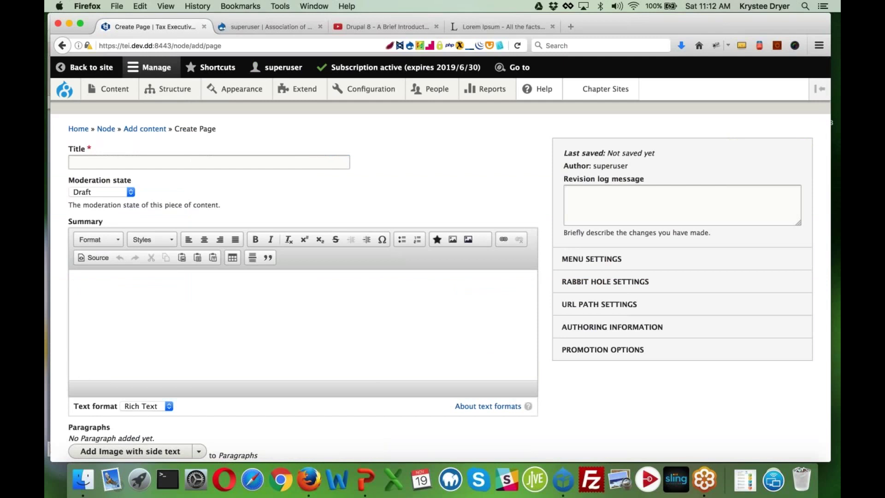
{"action": "scroll", "coordinate": [190, 307], "scroll_direction": "down", "scroll_amount": 2}
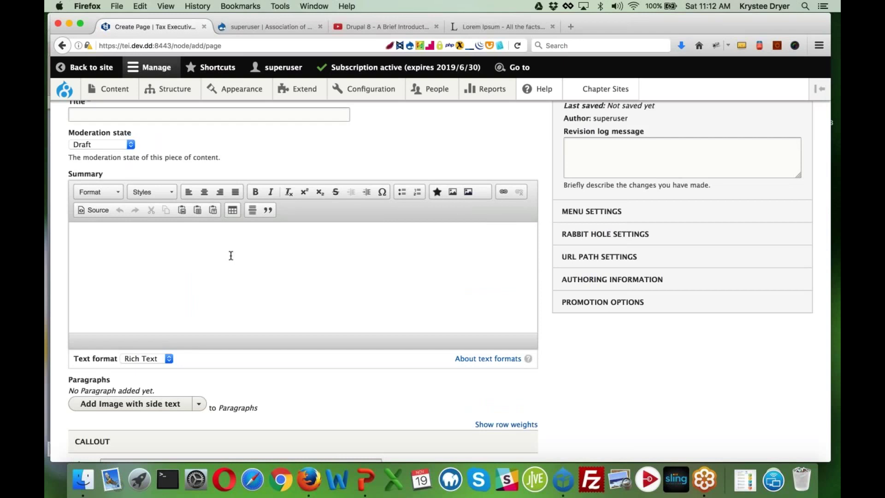
{"action": "scroll", "coordinate": [231, 255], "scroll_direction": "down", "scroll_amount": 4}
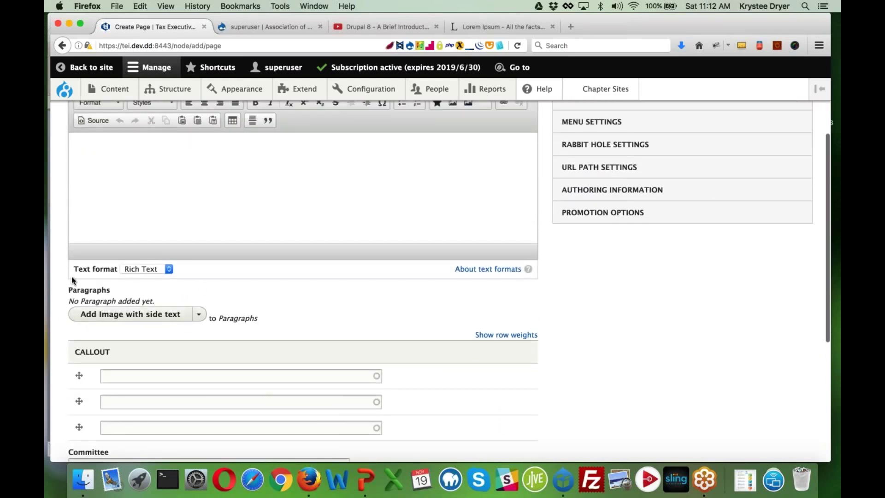
{"action": "scroll", "coordinate": [238, 297], "scroll_direction": "up", "scroll_amount": 10}
{"action": "key", "text": "Tab"}
{"action": "type", "text": "Test Par"}
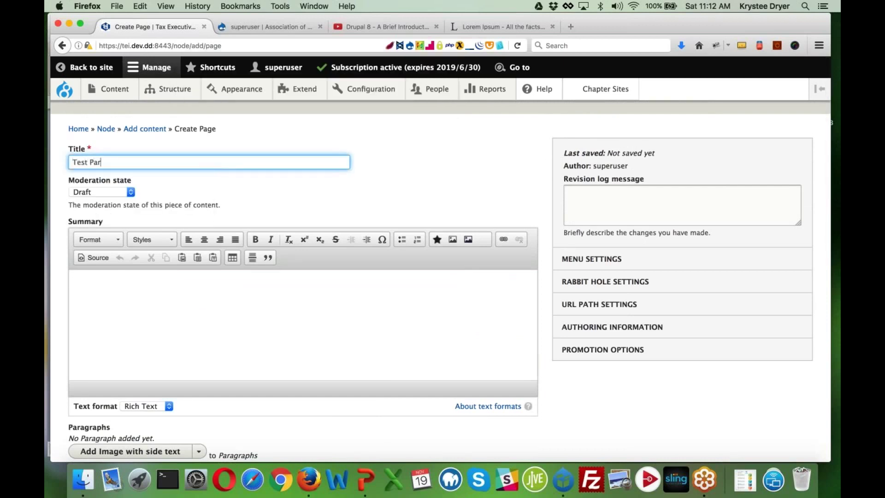
{"action": "type", "text": "agraphs page"}
{"action": "left_click", "coordinate": [110, 191]}
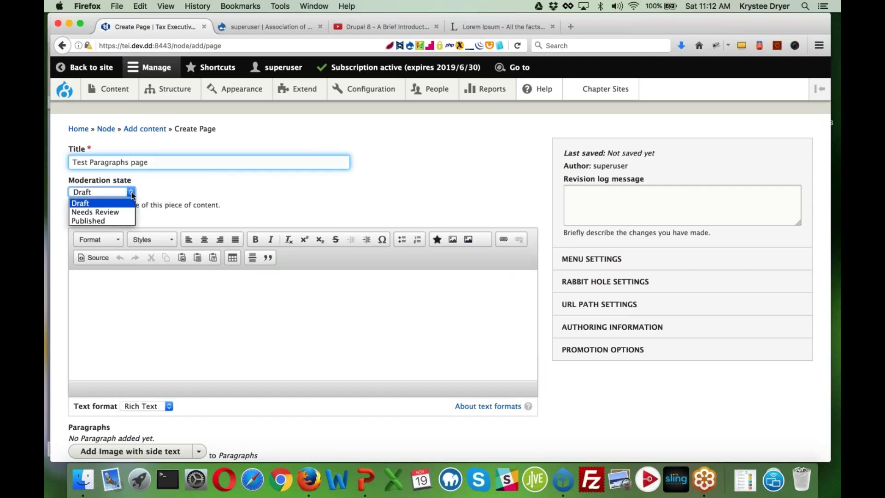
{"action": "left_click", "coordinate": [124, 220]}
- Add a Long Text Item to the page's Paragraphs
{"action": "scroll", "coordinate": [209, 187], "scroll_direction": "down", "scroll_amount": 10}
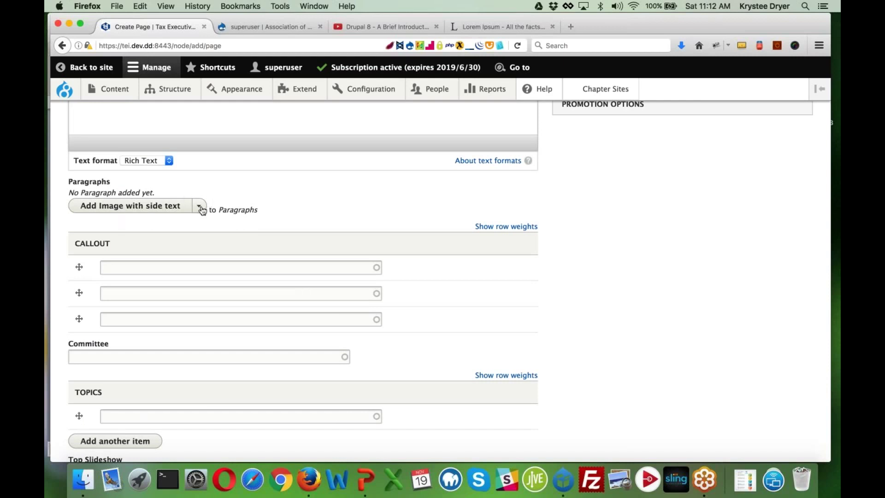
{"action": "left_click", "coordinate": [199, 206]}
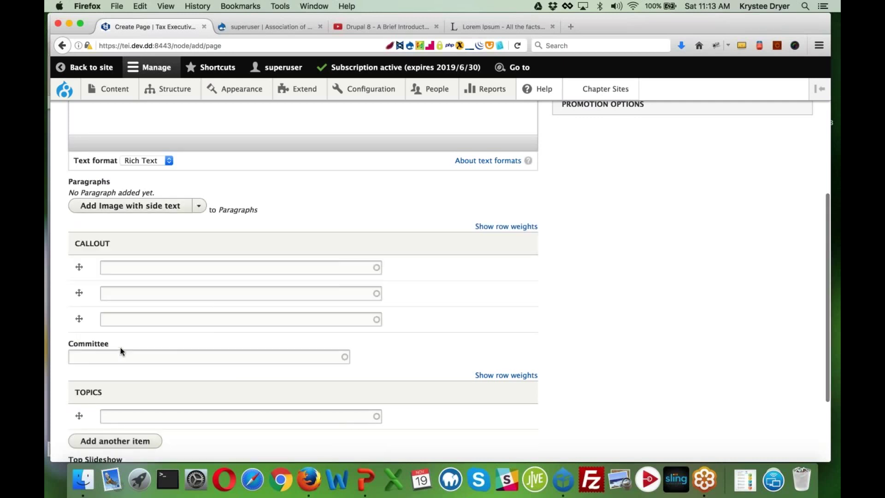
{"action": "left_click", "coordinate": [199, 207]}
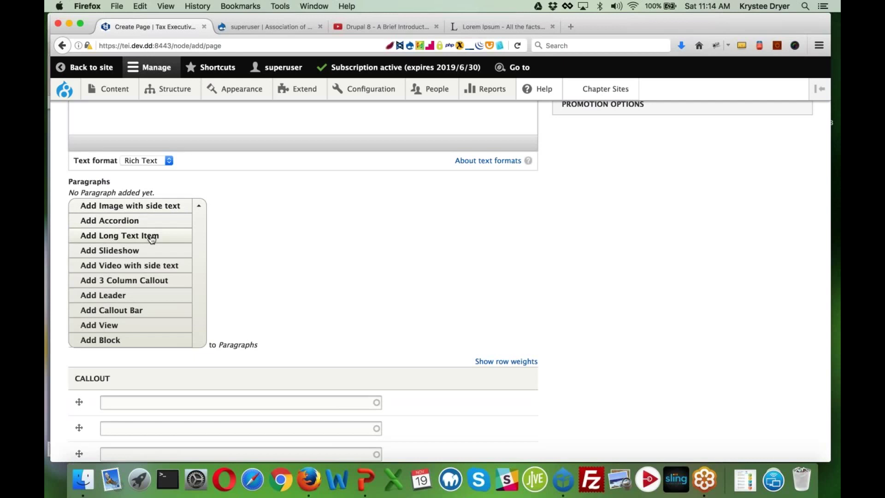
{"action": "left_click", "coordinate": [125, 236]}
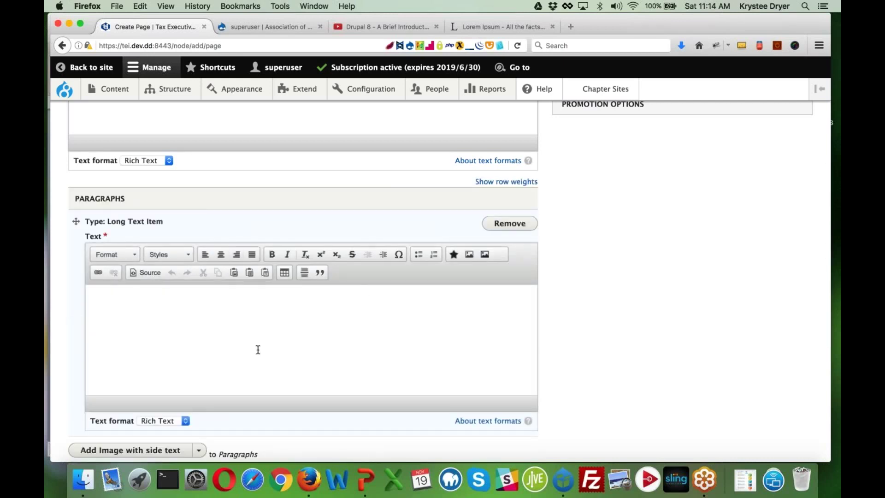
- Copy the first Lorem Ipsum paragraph from the open lipsum.com page and paste it into the Long Text Item's text
{"action": "scroll", "coordinate": [257, 332], "scroll_direction": "down", "scroll_amount": 1}
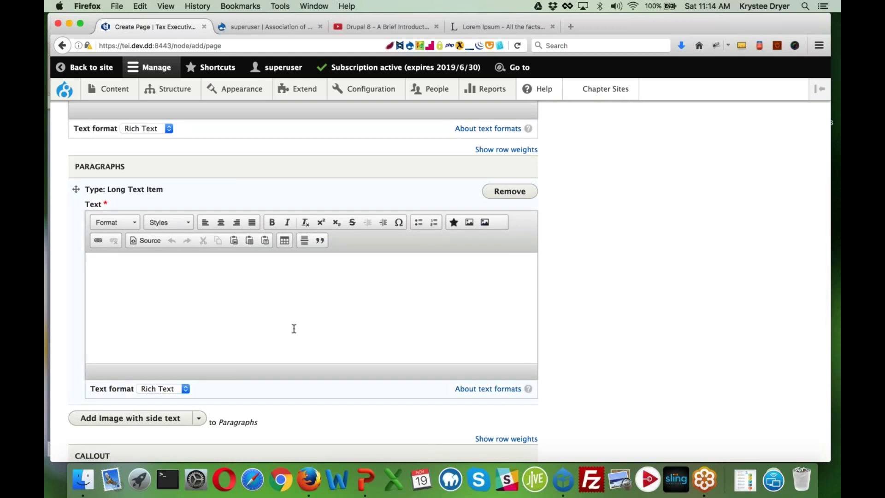
{"action": "left_click", "coordinate": [485, 29]}
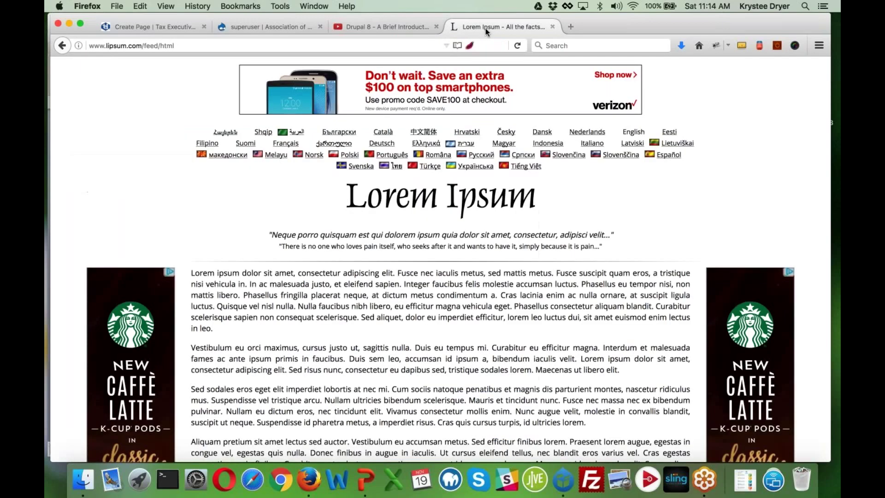
{"action": "left_click_drag", "start_coordinate": [191, 272], "coordinate": [230, 337]}
{"action": "key", "text": "super+c"}
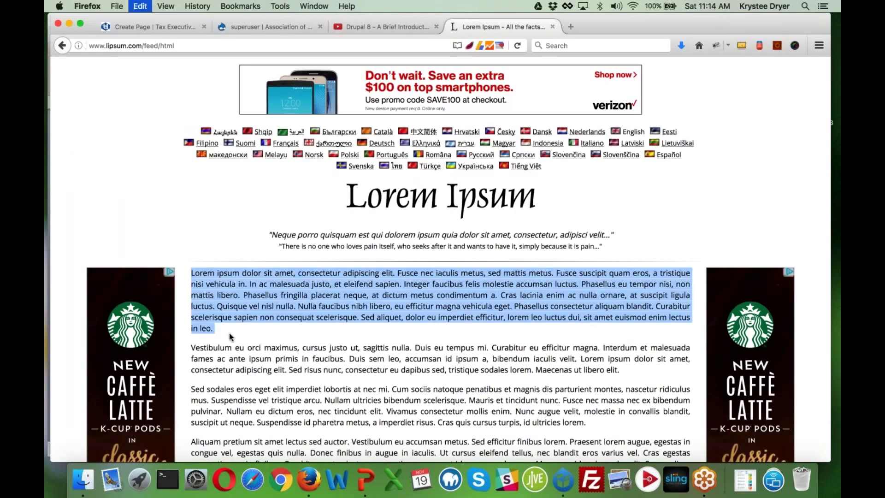
{"action": "left_click", "coordinate": [160, 24]}
{"action": "mouse_move", "coordinate": [179, 243]}
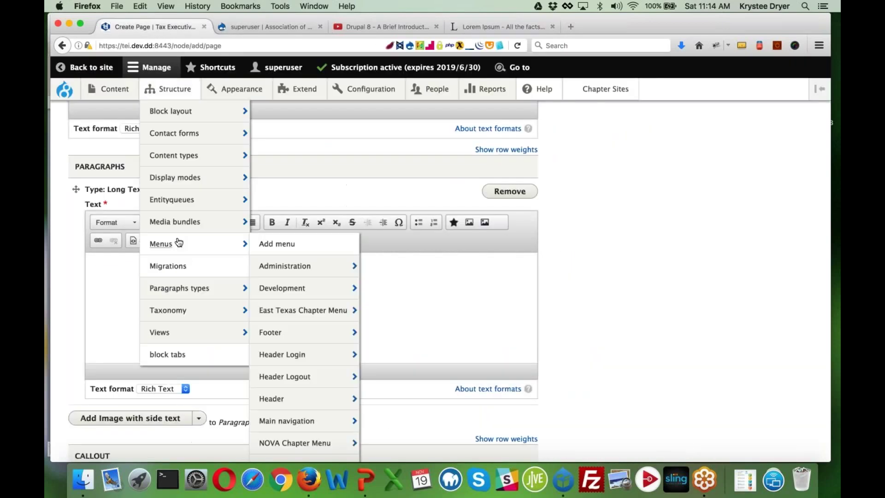
{"action": "left_click", "coordinate": [123, 266]}
{"action": "key", "text": "super+v"}
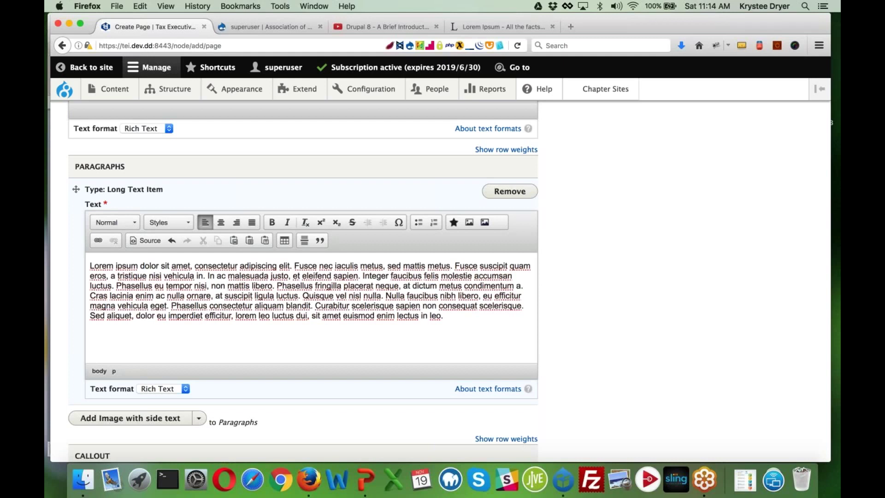
- Add an Accordion paragraph below the Long Text Item and insert a first accordion item in it
{"action": "scroll", "coordinate": [308, 272], "scroll_direction": "down", "scroll_amount": 1}
{"action": "scroll", "coordinate": [308, 272], "scroll_direction": "down", "scroll_amount": 1}
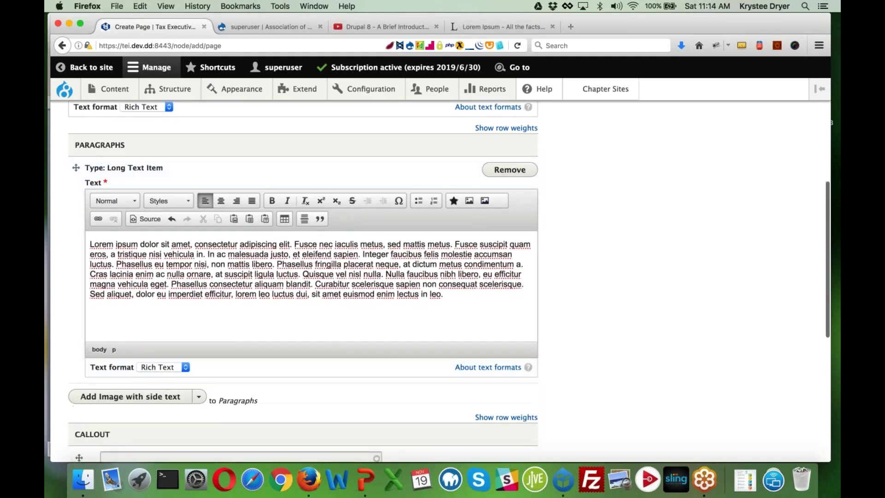
{"action": "scroll", "coordinate": [287, 213], "scroll_direction": "down", "scroll_amount": 5}
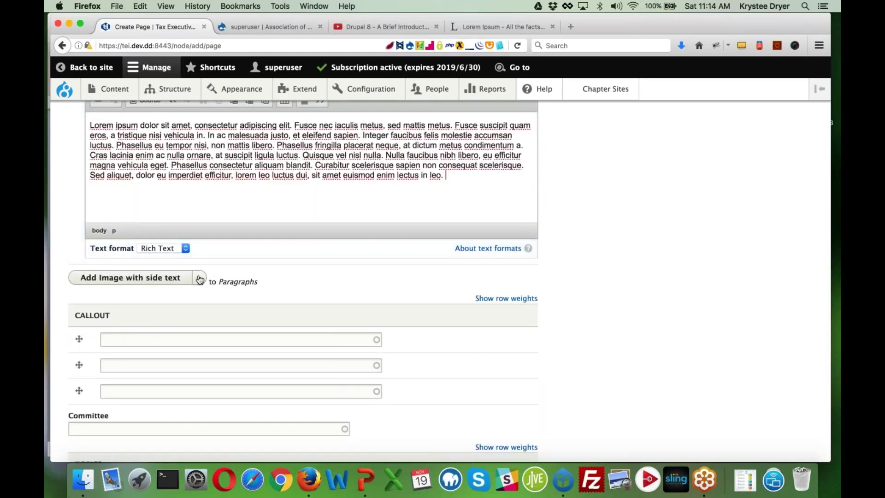
{"action": "left_click", "coordinate": [199, 279]}
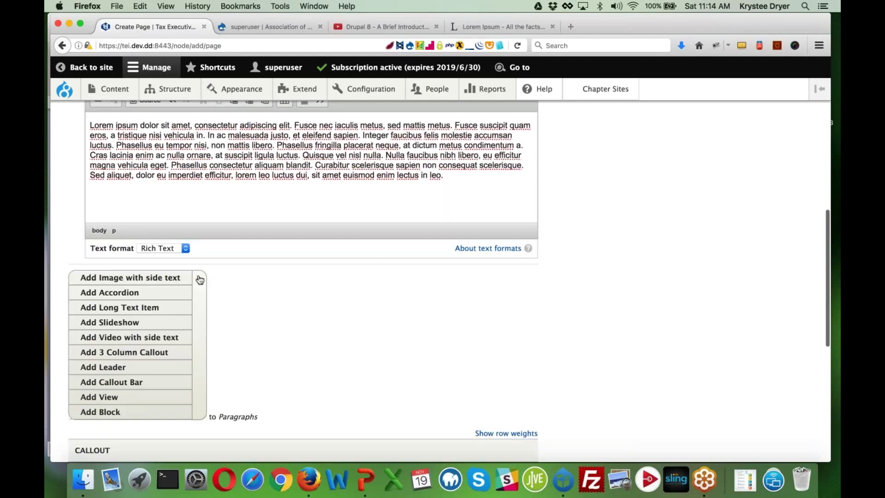
{"action": "left_click", "coordinate": [120, 293]}
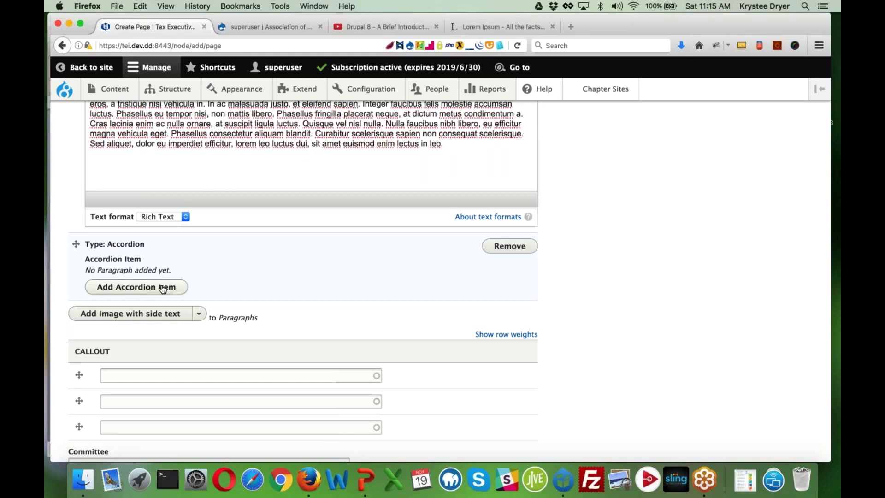
{"action": "left_click", "coordinate": [144, 287]}
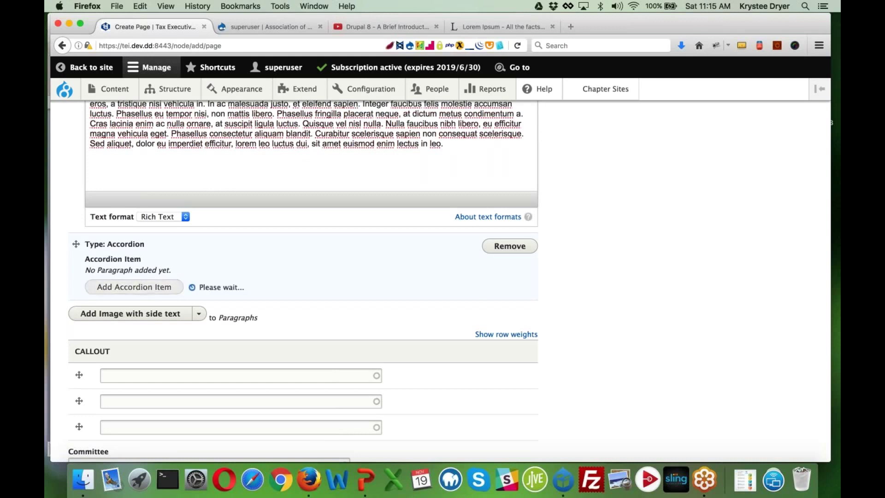
- Give the first accordion item the header "Item Header 1" and paste the copied Lorem Ipsum text as its body
{"action": "scroll", "coordinate": [385, 274], "scroll_direction": "down", "scroll_amount": 5}
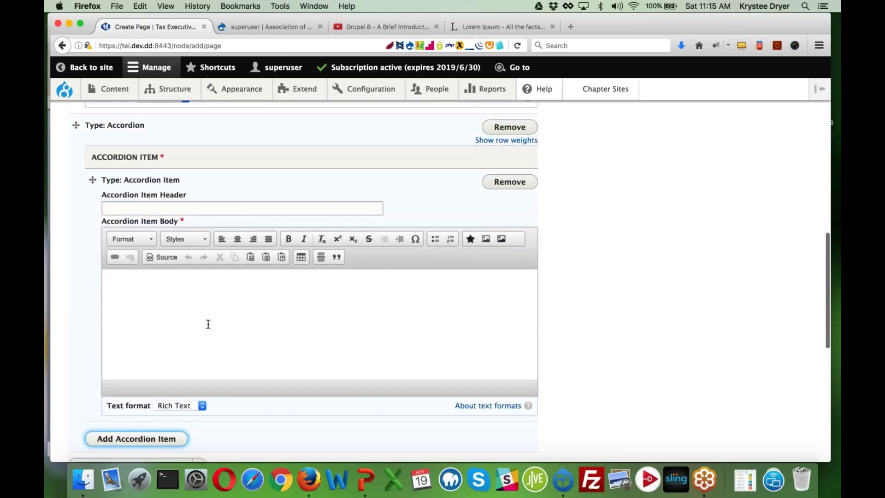
{"action": "left_click", "coordinate": [206, 202]}
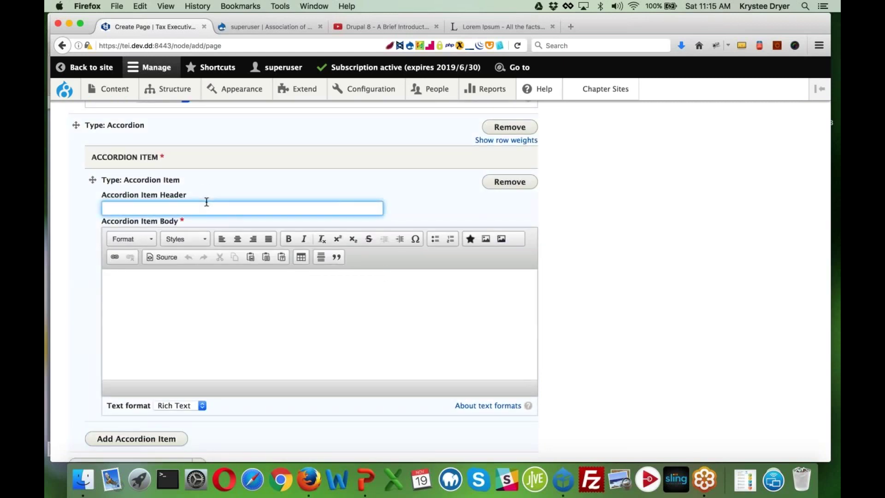
{"action": "type", "text": "Item Header 1"}
{"action": "left_click", "coordinate": [209, 286]}
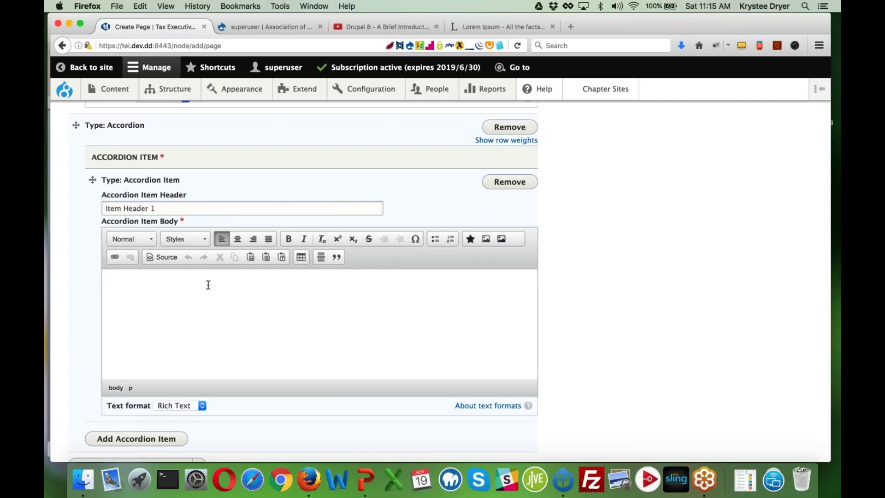
{"action": "key", "text": "super+v"}
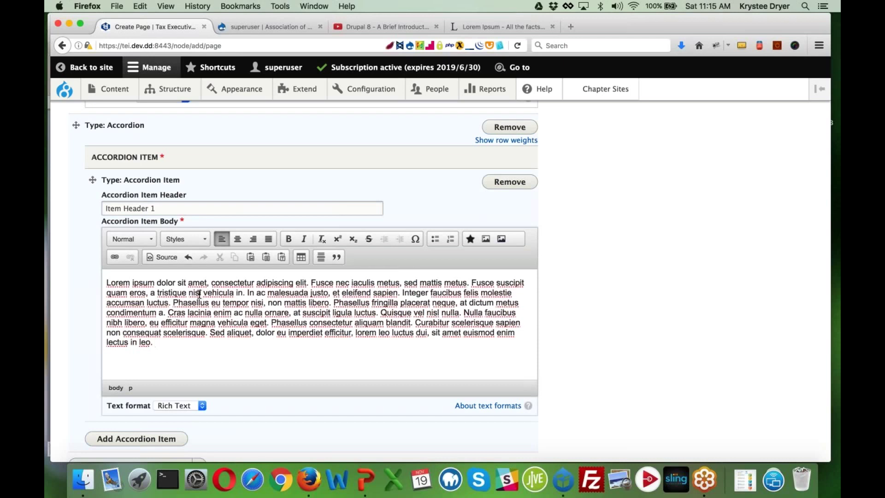
- Add a second accordion item with the header "Item Header 2" and the copied Lorem Ipsum text as its body
{"action": "scroll", "coordinate": [199, 293], "scroll_direction": "down", "scroll_amount": 5}
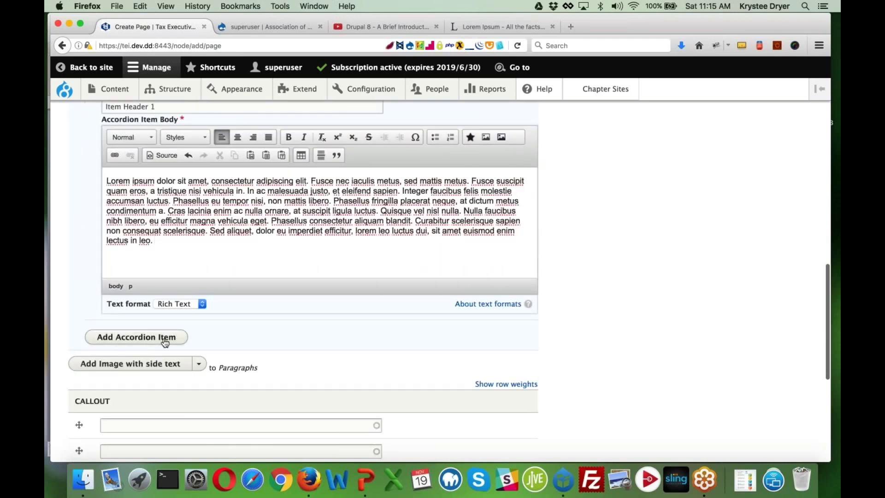
{"action": "left_click", "coordinate": [150, 339]}
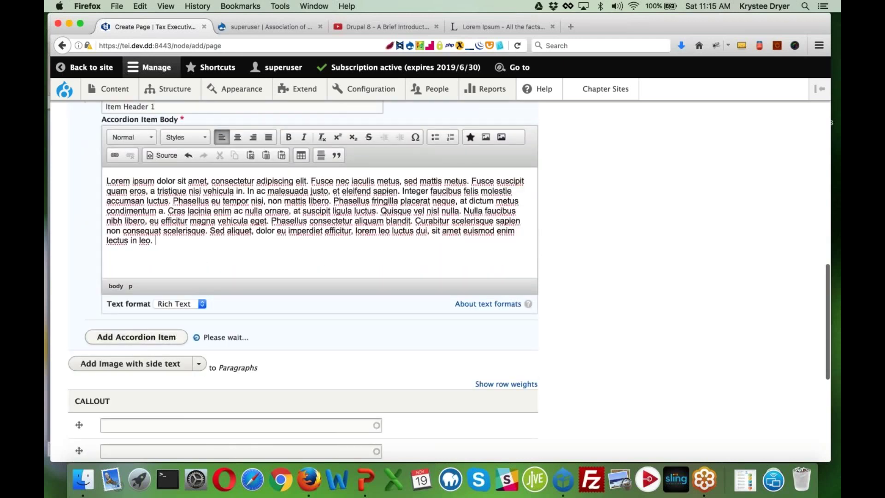
{"action": "scroll", "coordinate": [313, 258], "scroll_direction": "down", "scroll_amount": 1}
{"action": "left_click", "coordinate": [242, 346]}
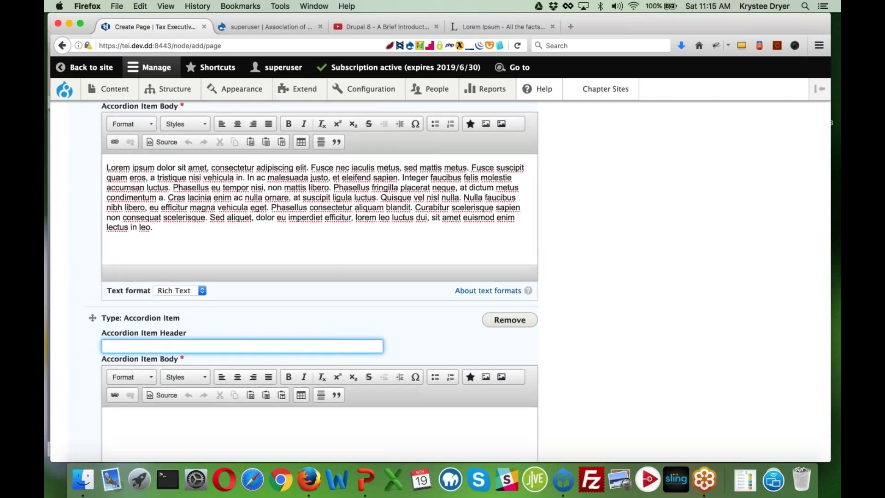
{"action": "scroll", "coordinate": [313, 277], "scroll_direction": "up", "scroll_amount": 2}
{"action": "type", "text": "I"}
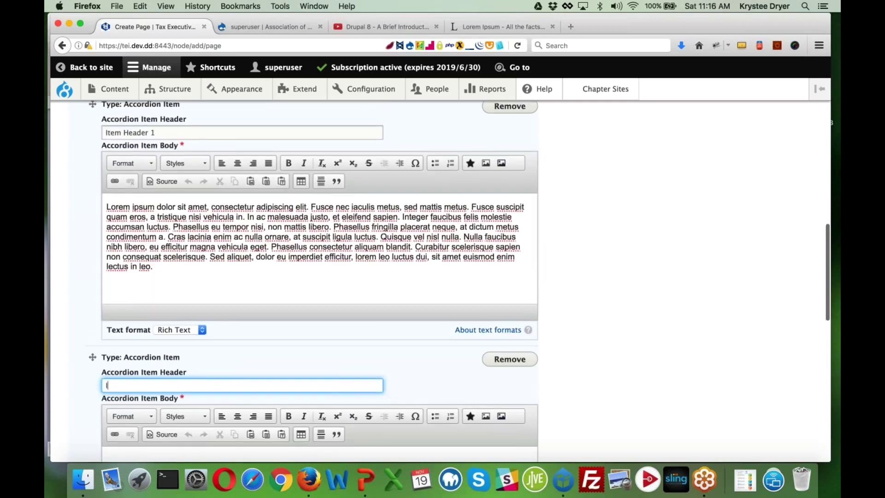
{"action": "type", "text": "tem Head"}
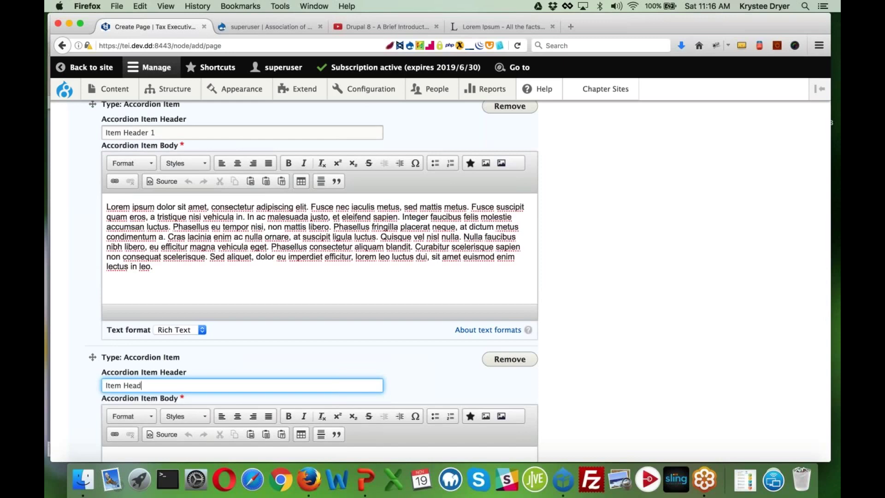
{"action": "scroll", "coordinate": [148, 359], "scroll_direction": "down", "scroll_amount": 5}
{"action": "left_click", "coordinate": [148, 360]}
{"action": "key", "text": "super+v"}
- Add a third accordion item with the header "Item Header 3" and the copied Lorem Ipsum text as its body
{"action": "scroll", "coordinate": [188, 367], "scroll_direction": "down", "scroll_amount": 3}
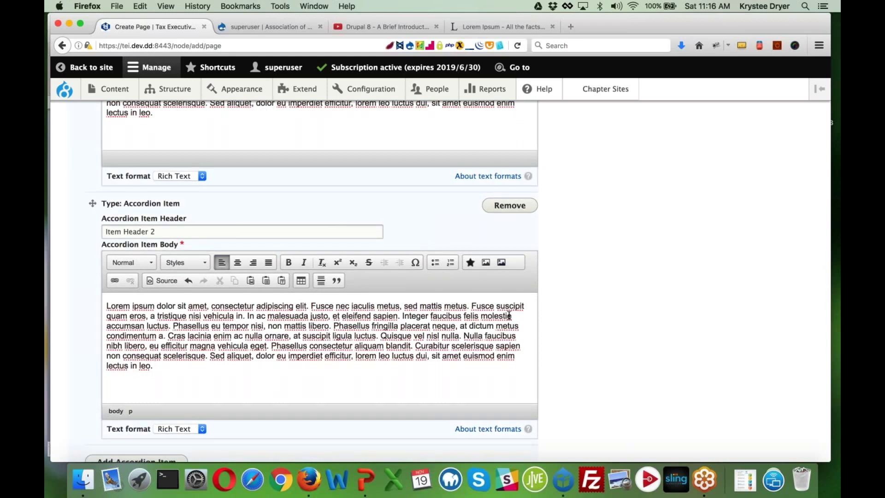
{"action": "scroll", "coordinate": [389, 373], "scroll_direction": "down", "scroll_amount": 1}
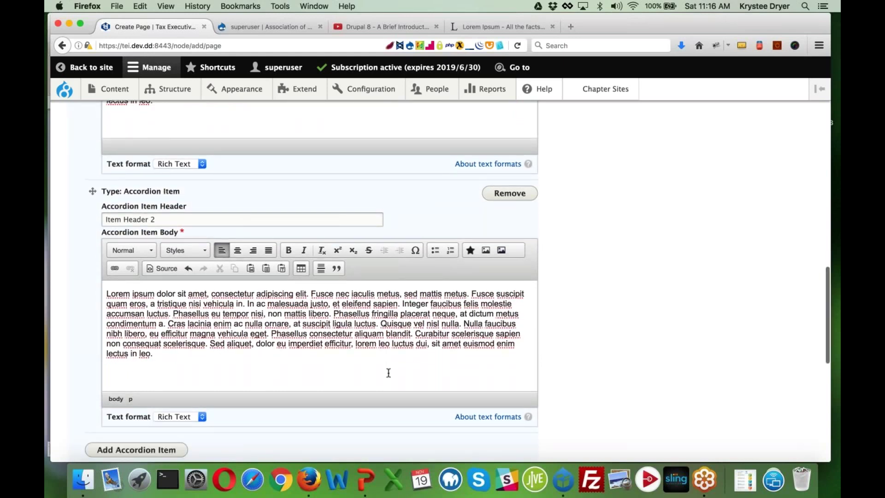
{"action": "scroll", "coordinate": [389, 373], "scroll_direction": "down", "scroll_amount": 5}
{"action": "left_click", "coordinate": [171, 368]}
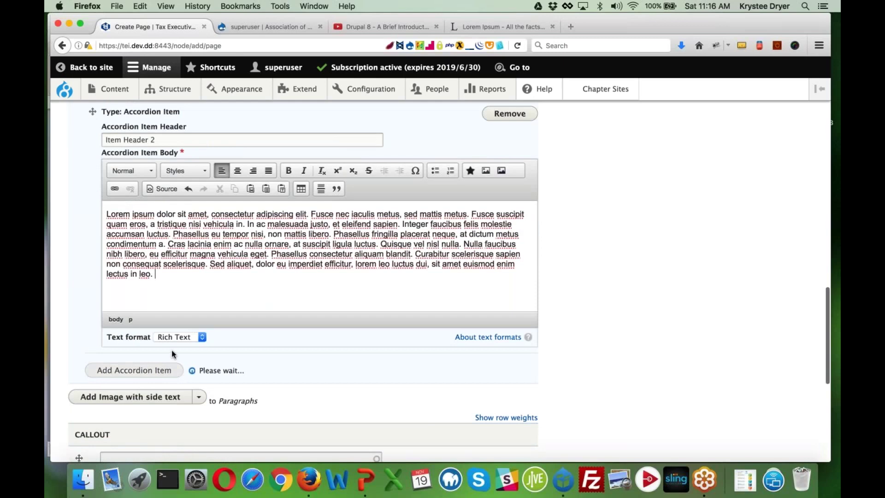
{"action": "scroll", "coordinate": [171, 369], "scroll_direction": "down", "scroll_amount": 2}
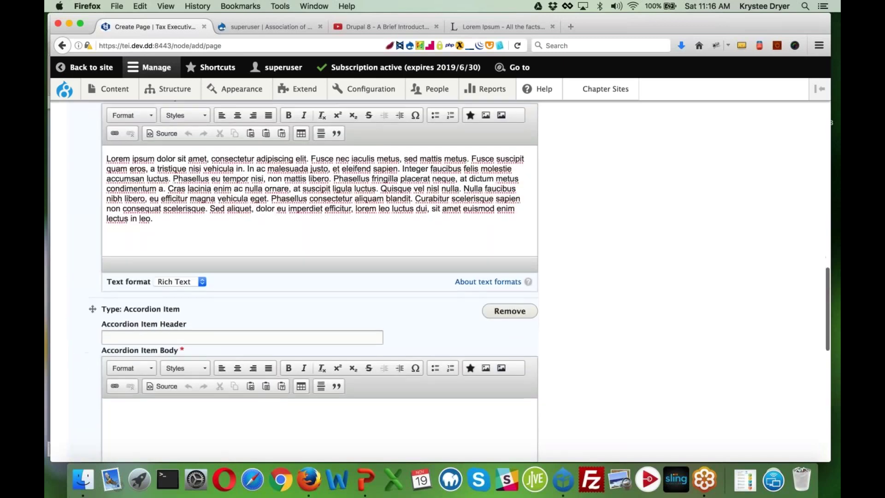
{"action": "scroll", "coordinate": [180, 335], "scroll_direction": "down", "scroll_amount": 2}
{"action": "left_click", "coordinate": [180, 302]}
{"action": "type", "text": "I"}
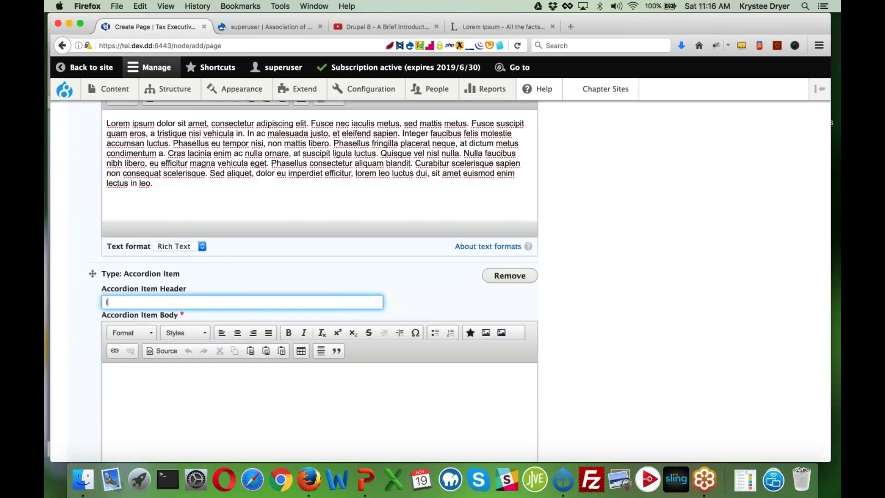
{"action": "type", "text": "tem Header 3"}
{"action": "left_click", "coordinate": [191, 371]}
{"action": "key", "text": "super+v"}
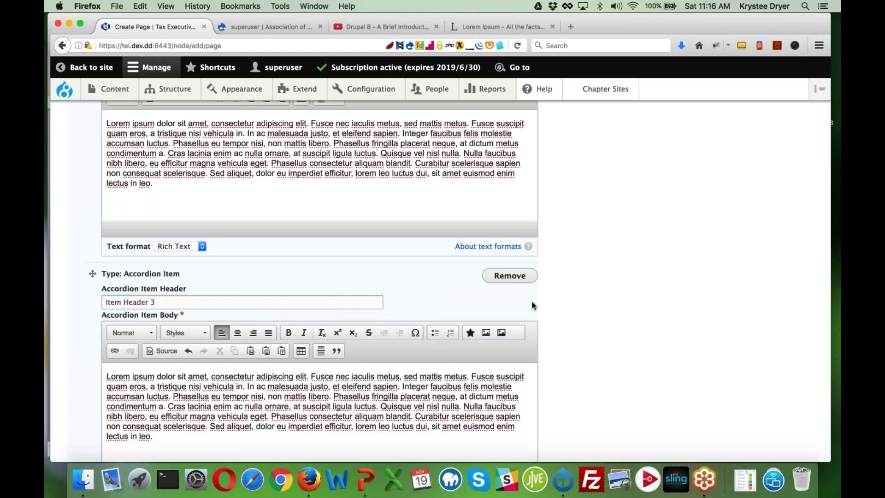
{"action": "scroll", "coordinate": [571, 309], "scroll_direction": "down", "scroll_amount": 5}
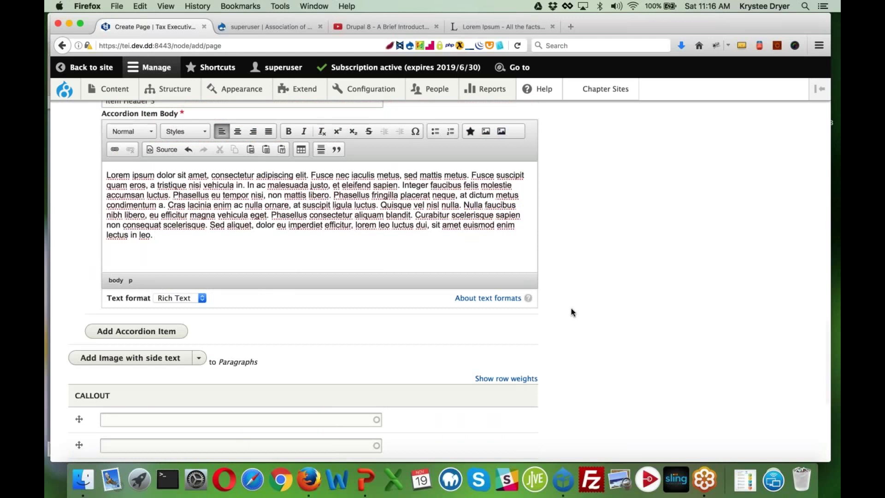
- Save the new page and go through the published result down to its accordion
{"action": "scroll", "coordinate": [571, 308], "scroll_direction": "down", "scroll_amount": 6}
{"action": "left_click", "coordinate": [95, 404]}
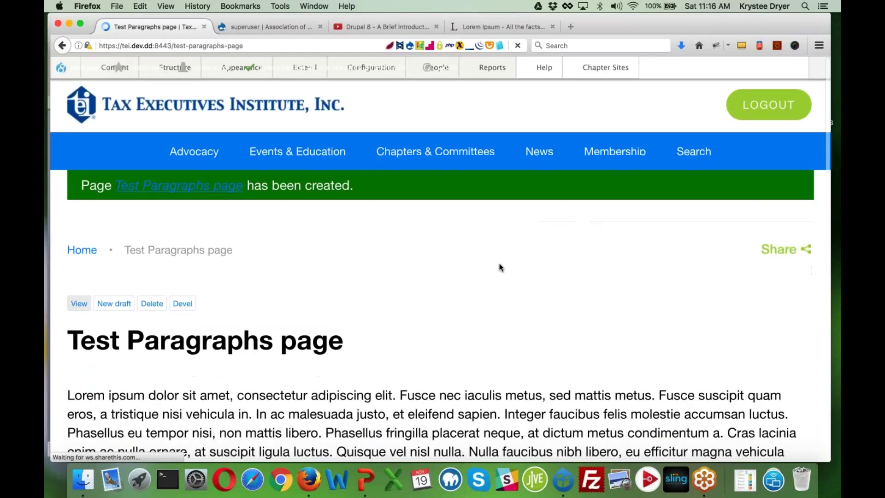
{"action": "scroll", "coordinate": [500, 268], "scroll_direction": "down", "scroll_amount": 3}
{"action": "scroll", "coordinate": [500, 268], "scroll_direction": "down", "scroll_amount": 2}
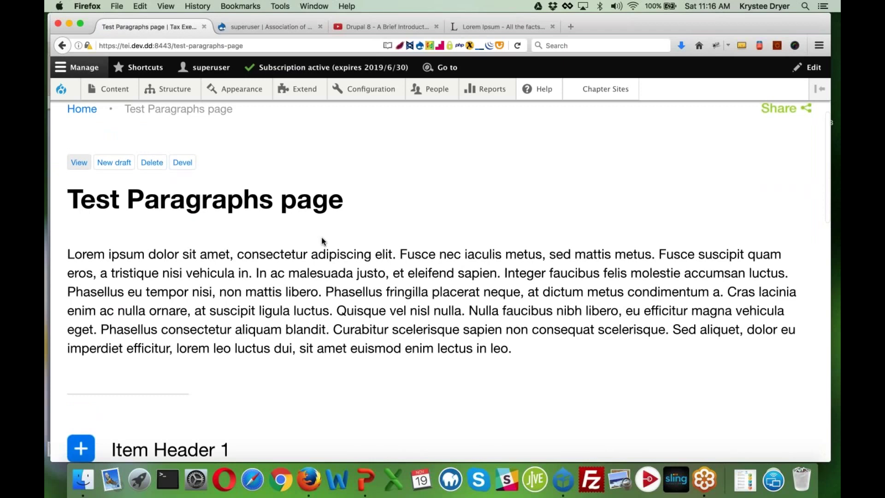
{"action": "scroll", "coordinate": [322, 236], "scroll_direction": "down", "scroll_amount": 8}
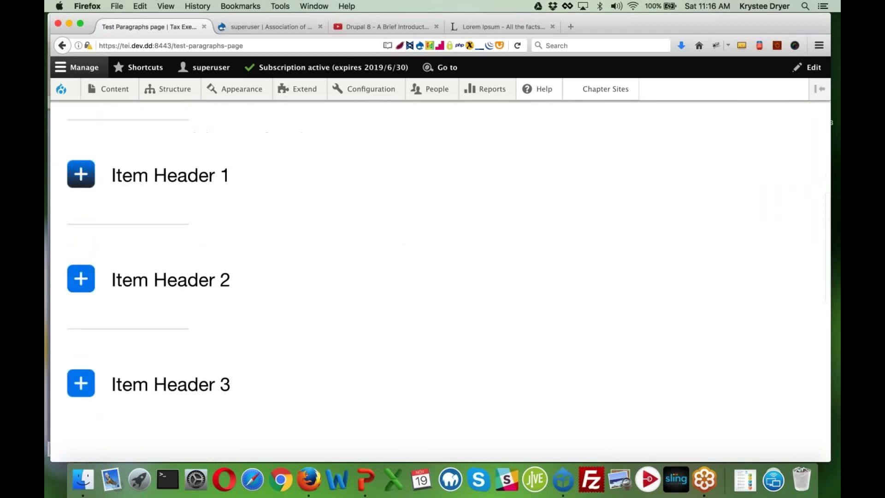
- Check the accordion on the published page by expanding and collapsing its items
{"action": "left_click", "coordinate": [81, 174]}
{"action": "left_click", "coordinate": [81, 175]}
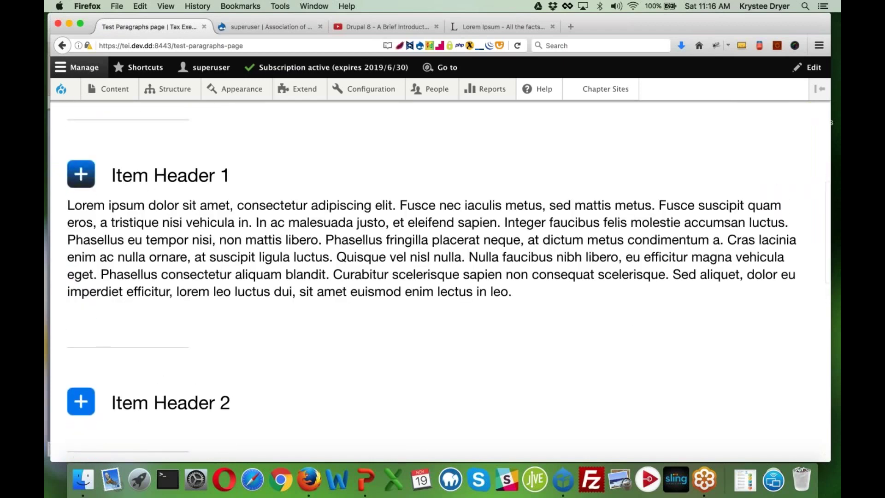
{"action": "left_click", "coordinate": [82, 279]}
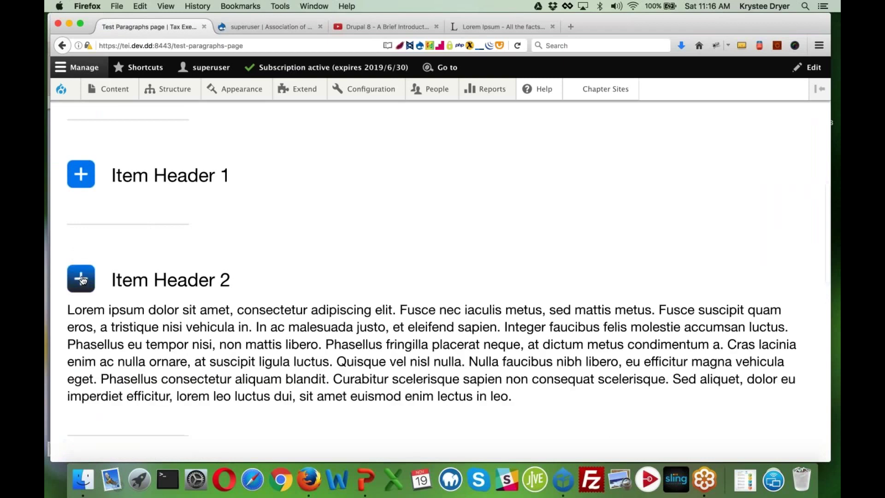
{"action": "left_click", "coordinate": [82, 279]}
{"action": "left_click", "coordinate": [81, 383]}
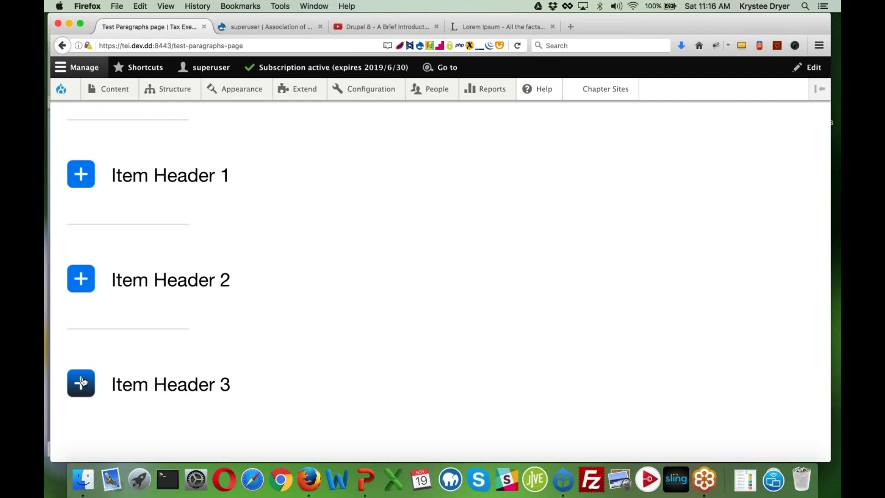
{"action": "scroll", "coordinate": [83, 381], "scroll_direction": "down", "scroll_amount": 3}
{"action": "scroll", "coordinate": [83, 381], "scroll_direction": "up", "scroll_amount": 6}
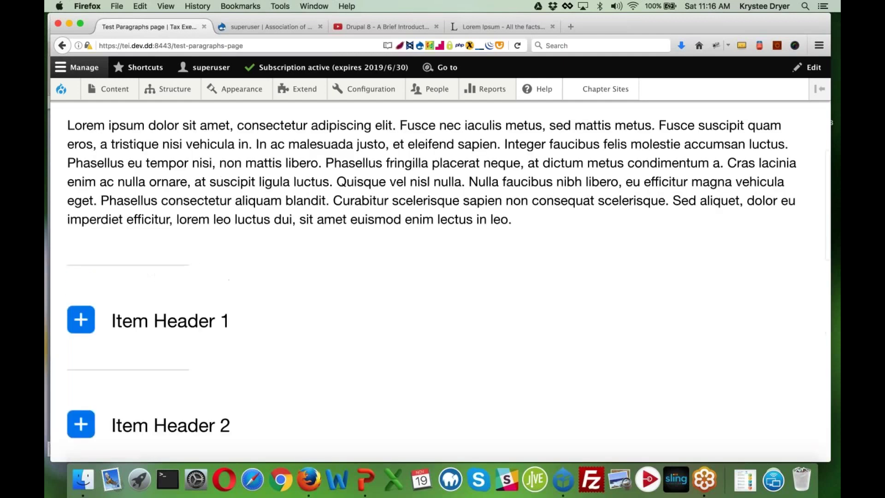
{"action": "scroll", "coordinate": [440, 276], "scroll_direction": "up", "scroll_amount": 5}
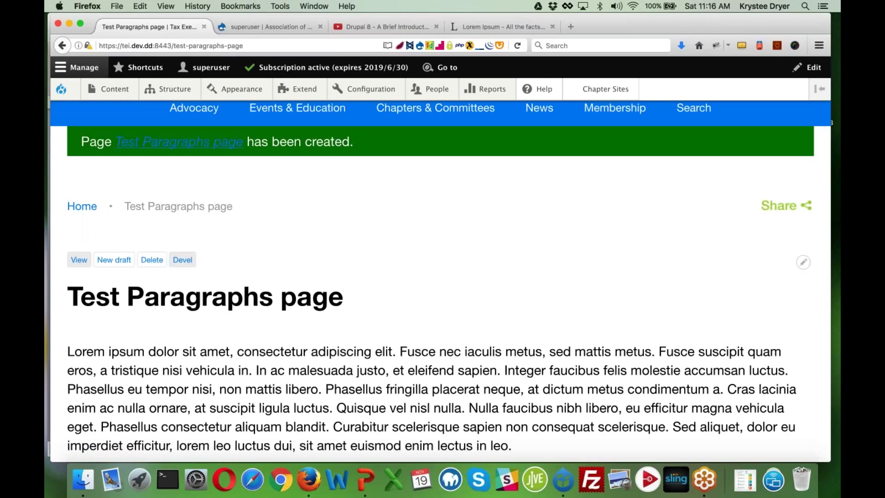
- Open a new draft of the page and add a Long Text Item paragraph below the accordion
{"action": "left_click", "coordinate": [116, 262]}
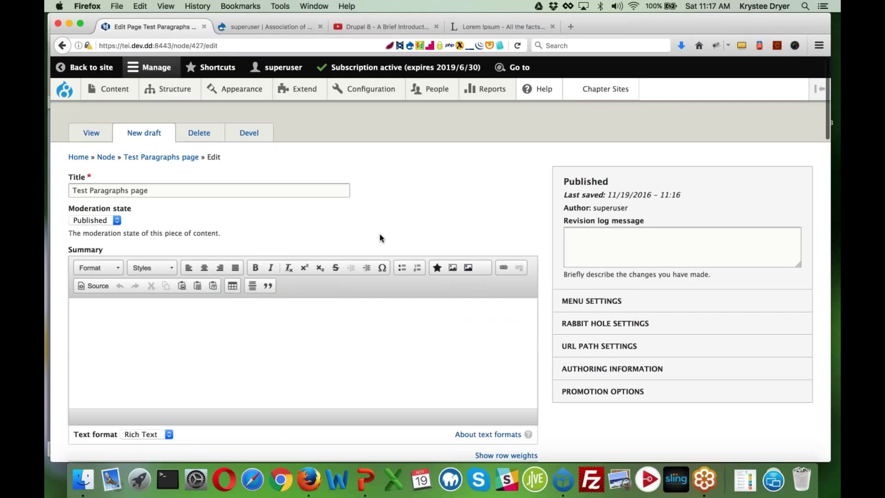
{"action": "scroll", "coordinate": [271, 287], "scroll_direction": "down", "scroll_amount": 5}
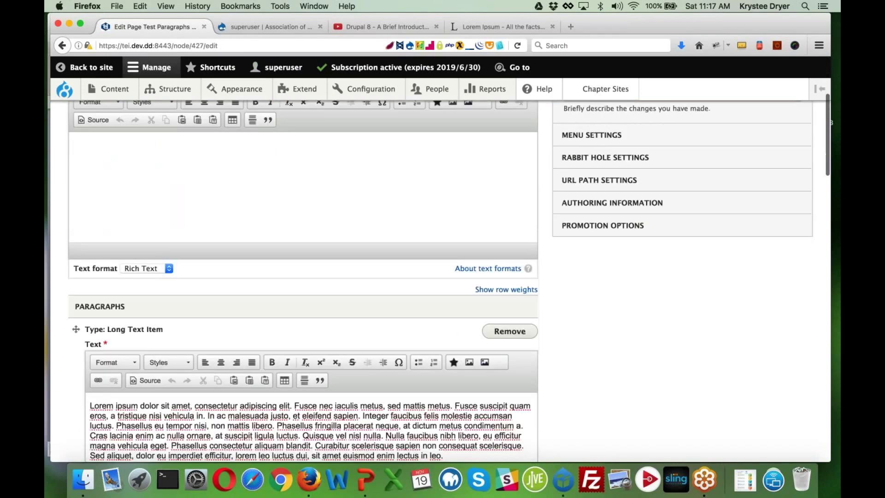
{"action": "scroll", "coordinate": [270, 287], "scroll_direction": "down", "scroll_amount": 15}
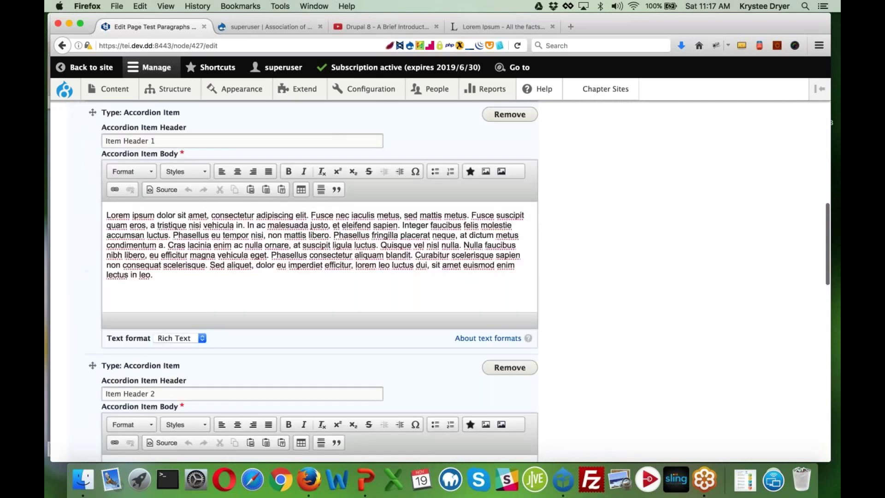
{"action": "scroll", "coordinate": [318, 282], "scroll_direction": "up", "scroll_amount": 5}
{"action": "scroll", "coordinate": [318, 281], "scroll_direction": "down", "scroll_amount": 12}
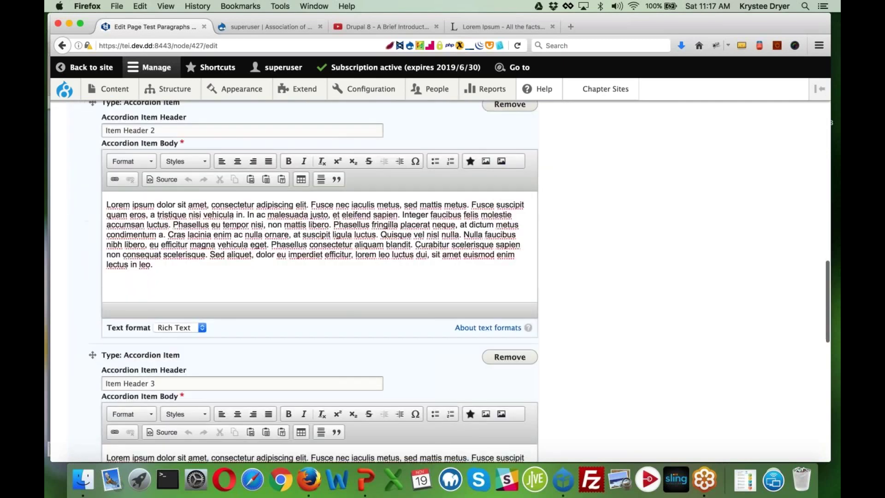
{"action": "scroll", "coordinate": [184, 286], "scroll_direction": "down", "scroll_amount": 10}
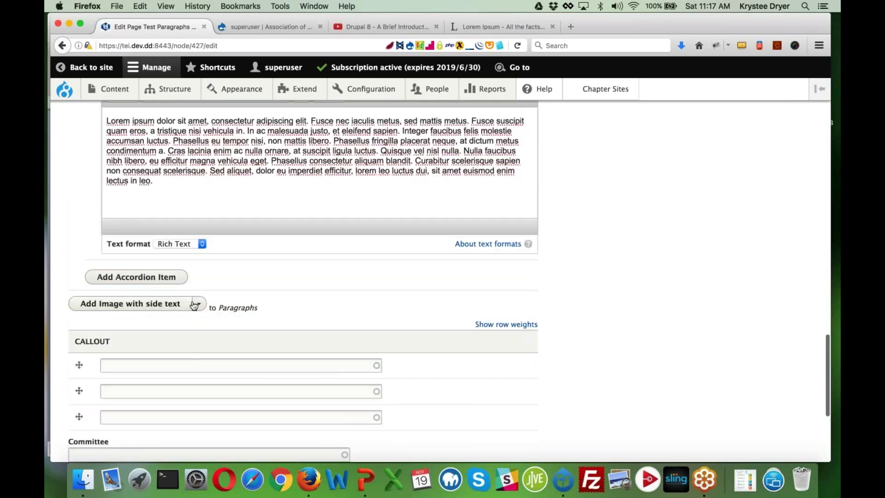
{"action": "left_click", "coordinate": [194, 305]}
{"action": "left_click", "coordinate": [159, 333]}
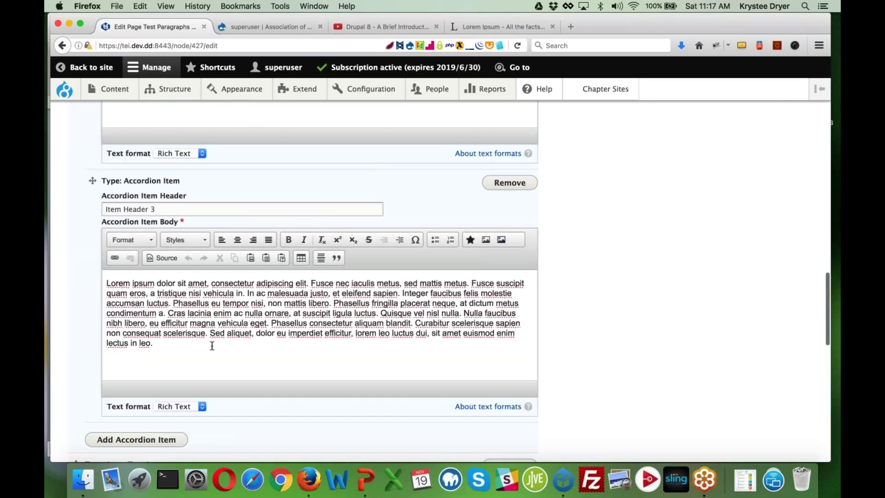
- Paste the copied Lorem Ipsum text into the new Long Text Item below the accordion
{"action": "scroll", "coordinate": [212, 345], "scroll_direction": "down", "scroll_amount": 5}
{"action": "left_click", "coordinate": [227, 308]}
{"action": "type", "text": "Lorem ipsum dolor sit amet, consectetur adipiscing elit. Fusce nec iaculis metus, sed mattis metus. Fusce suscipit quam eros, a tristique nisi vehicula in. In ac malesuada justo, et eleifend sapien. Integer faucibus felis molestie accumsan luctus. Phasellus eu tempor nisi, non mattis libero. Phasellus fringilla placerat neque, at dictum metus condimentum a. Cras lacinia enim ac nulla ornare, at suscipit ligula luctus. Quisque vel nisl nulla. Nulla faucibus nibh libero, eu efficitur magna vehicula eget. Phasellus consectetur aliquam blandit. Curabitur scelerisque sapien non consequat scelerisque. Sed aliquet, dolor eu imperdiet efficitur, lorem leo luctus dui, sit amet euismod enim lectus in leo."}
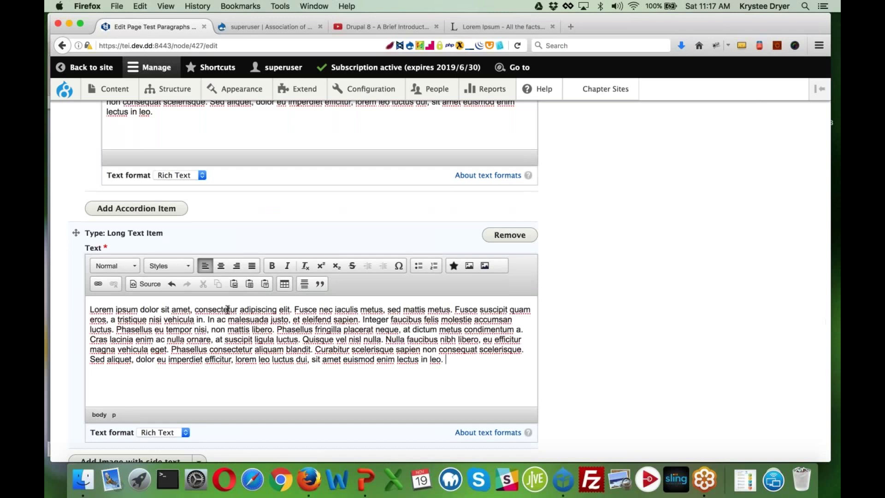
- Add a Video with side text paragraph below the second Long Text Item
{"action": "scroll", "coordinate": [227, 310], "scroll_direction": "down", "scroll_amount": 4}
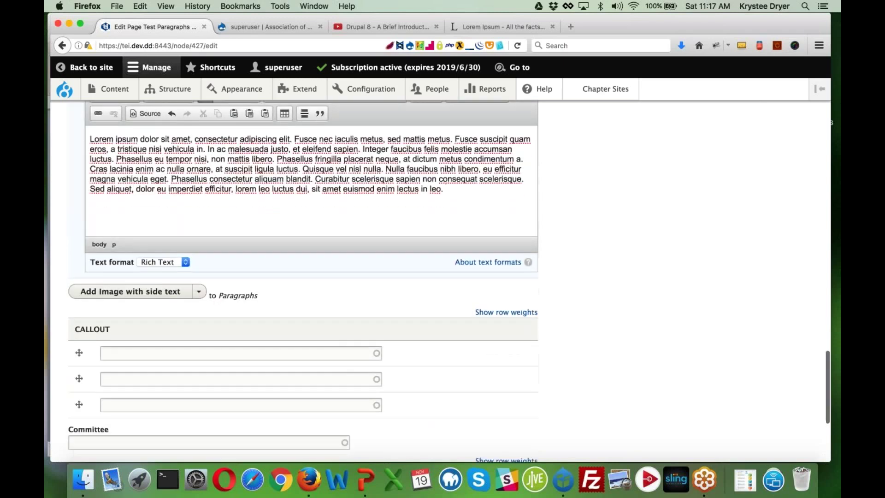
{"action": "left_click", "coordinate": [200, 292]}
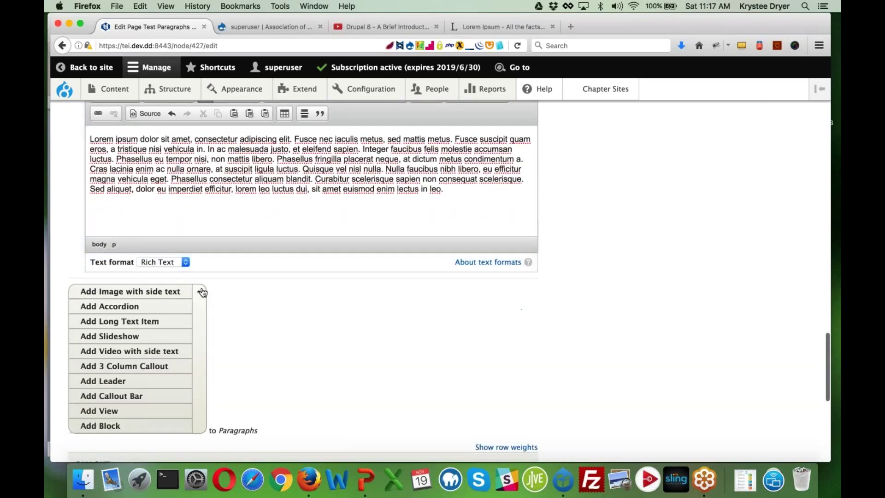
{"action": "left_click", "coordinate": [155, 354]}
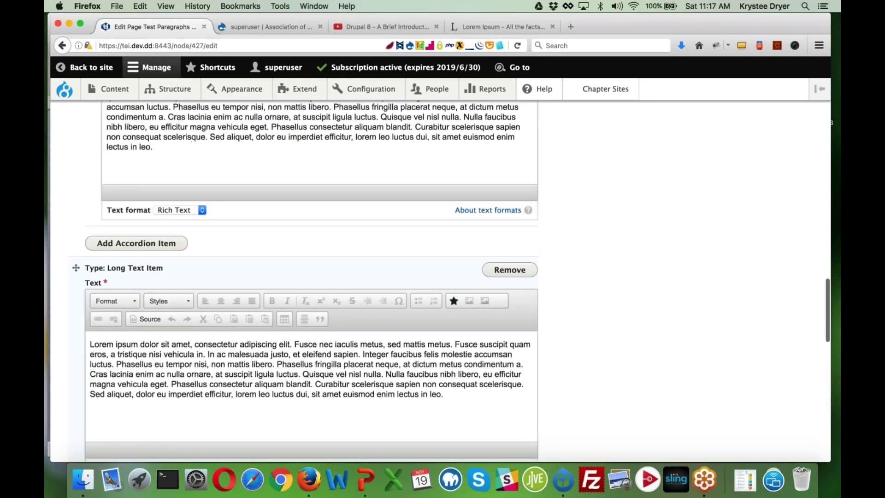
{"action": "scroll", "coordinate": [205, 257], "scroll_direction": "down", "scroll_amount": 1}
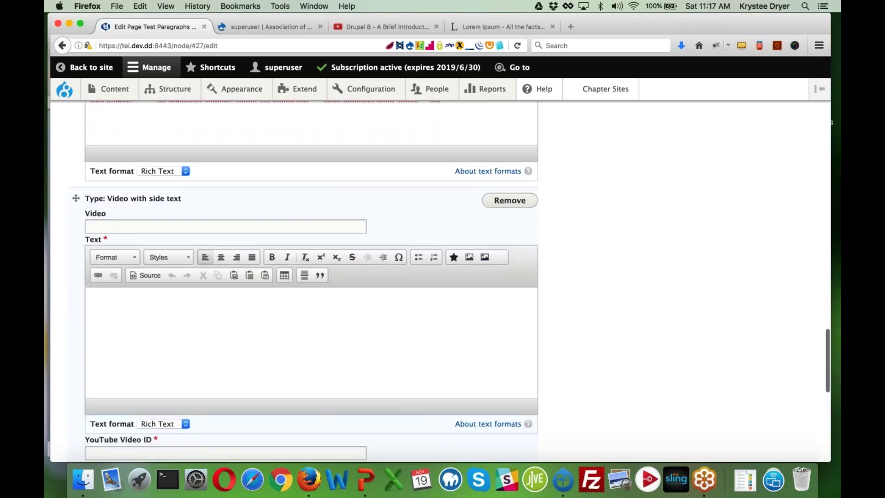
{"action": "scroll", "coordinate": [202, 243], "scroll_direction": "down", "scroll_amount": 1}
{"action": "scroll", "coordinate": [203, 242], "scroll_direction": "down", "scroll_amount": 2}
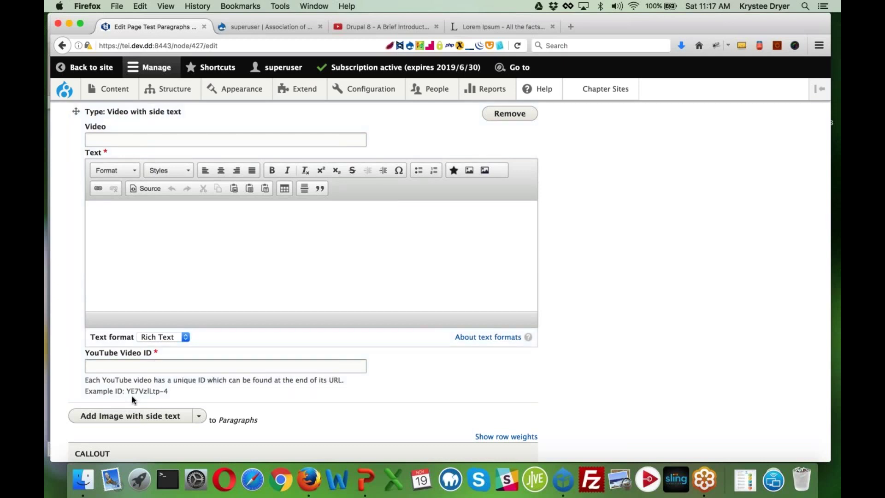
- Paste the Lorem Ipsum text as the video paragraph's side text and cut everything after "Quisque vel nisl nulla."
{"action": "left_click", "coordinate": [183, 248]}
{"action": "type", "text": "Lorem ipsum dolor sit amet, consectetur adipiscing elit. Fusce nec iaculis metus, sed mattis metus. Fusce suscipit quam eros, a tristique nisi vehicula in. In ac malesuada justo, et eleifend sapien. Integer faucibus felis molestie accumsan luctus. Phasellus eu tempor nisi, non mattis libero. Phasellus fringilla placerat neque, at dictum metus condimentum a. Cras lacinia enim ac nulla ornare, at suscipit ligula luctus. Quisque vel nisl nulla. Nulla faucibus nibh libero, eu efficitur magna vehicula eget. Phasellus consectetur aliquam blandit. Curabitur scelerisque sapien non consequat scelerisque. Sed aliquet, dolor eu imperdiet efficitur, lorem leo luctus dui, sit amet euismod enim lectus in leo."}
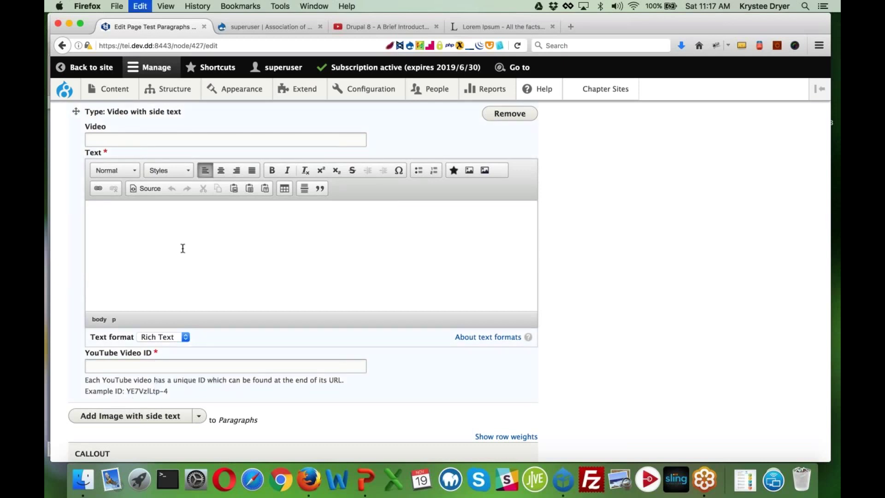
{"action": "left_click_drag", "start_coordinate": [385, 244], "coordinate": [448, 262]}
{"action": "key", "text": "super+x"}
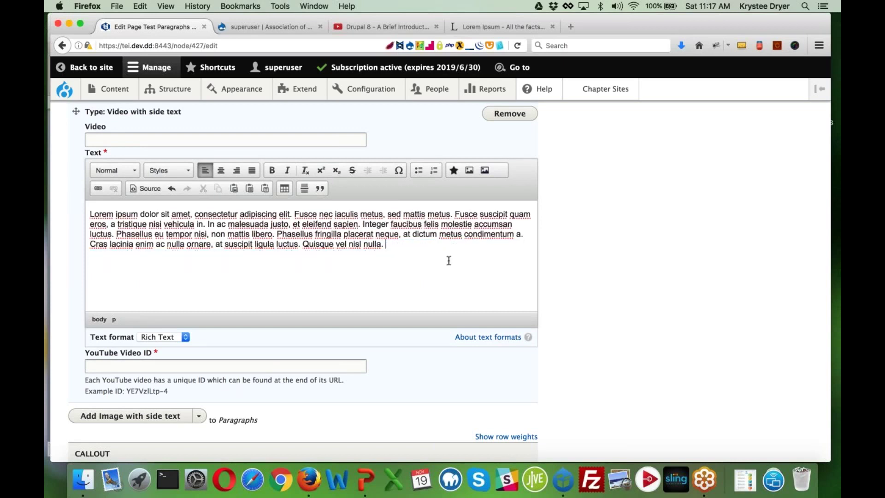
- Take the share link of the YouTube video "Drupal 8 - A Brief Introduction" and enter only its ID, ktCgVopf7D0, as the paragraph's YouTube Video ID
{"action": "left_click", "coordinate": [389, 24]}
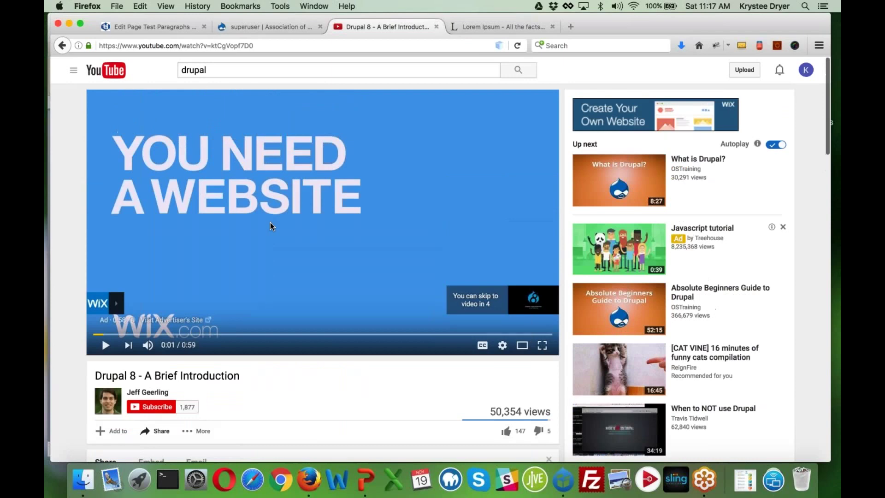
{"action": "scroll", "coordinate": [270, 222], "scroll_direction": "down", "scroll_amount": 5}
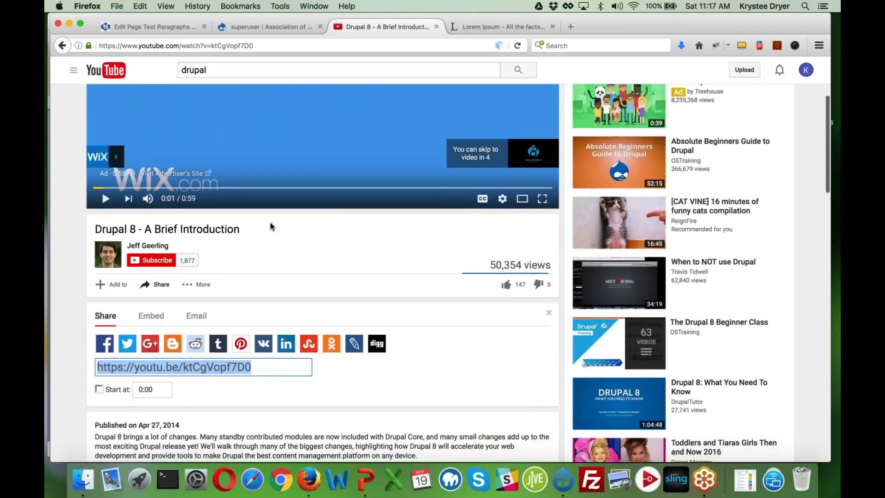
{"action": "scroll", "coordinate": [270, 222], "scroll_direction": "down", "scroll_amount": 1}
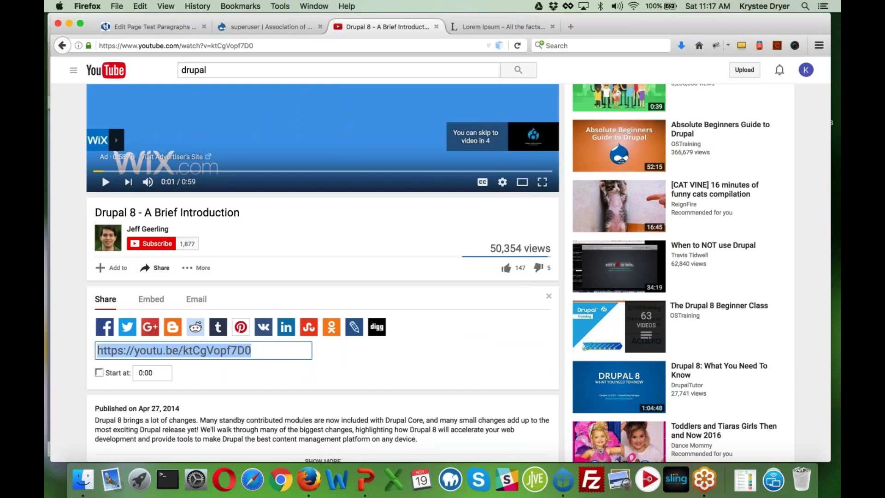
{"action": "key", "text": "super+1"}
{"action": "mouse_move", "coordinate": [168, 89]}
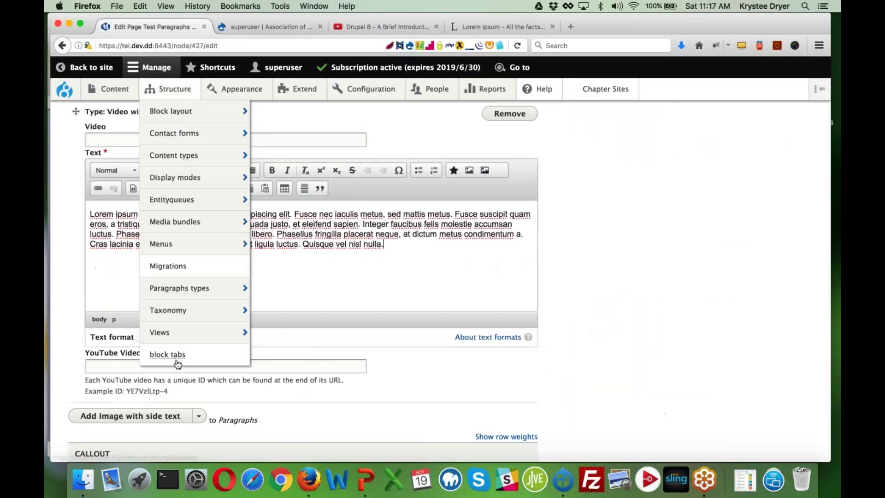
{"action": "left_click", "coordinate": [149, 366]}
{"action": "key", "text": "super+v"}
{"action": "left_click_drag", "start_coordinate": [149, 366], "coordinate": [88, 366]}
{"action": "key", "text": "BackSpace"}
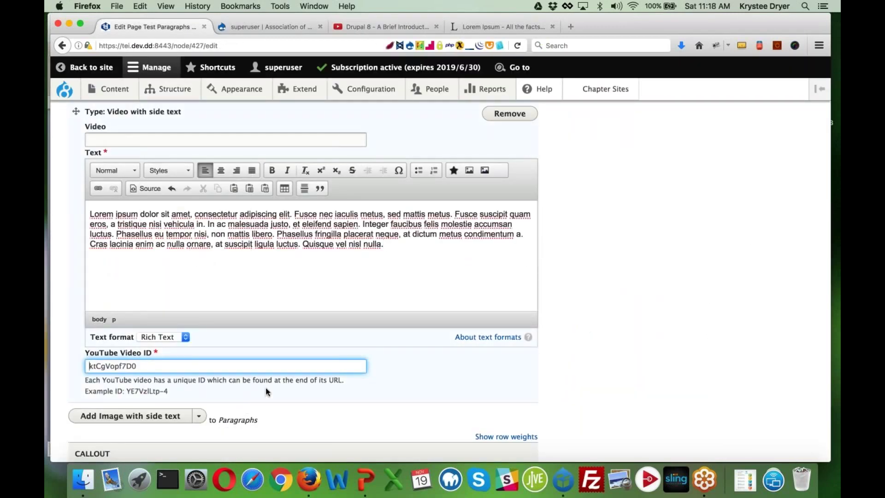
- Save the draft and review the published page down to the video with side text
{"action": "scroll", "coordinate": [265, 387], "scroll_direction": "down", "scroll_amount": 5}
{"action": "scroll", "coordinate": [304, 277], "scroll_direction": "down", "scroll_amount": 4}
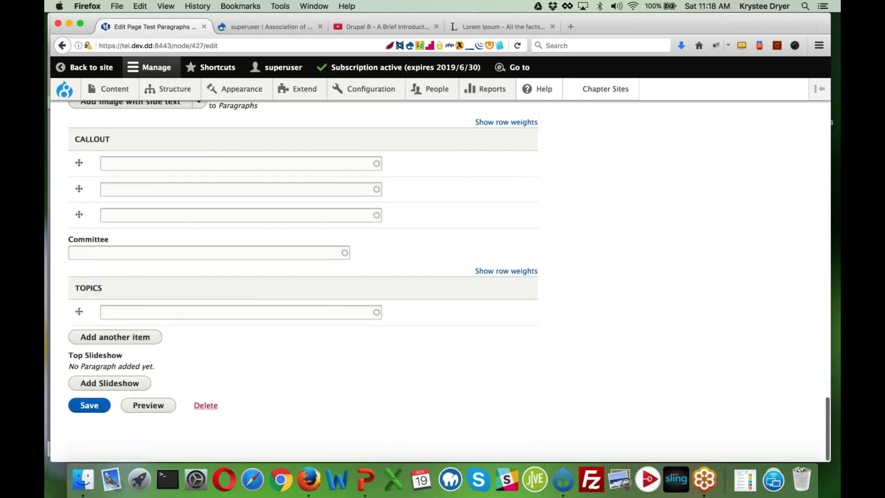
{"action": "left_click", "coordinate": [89, 405]}
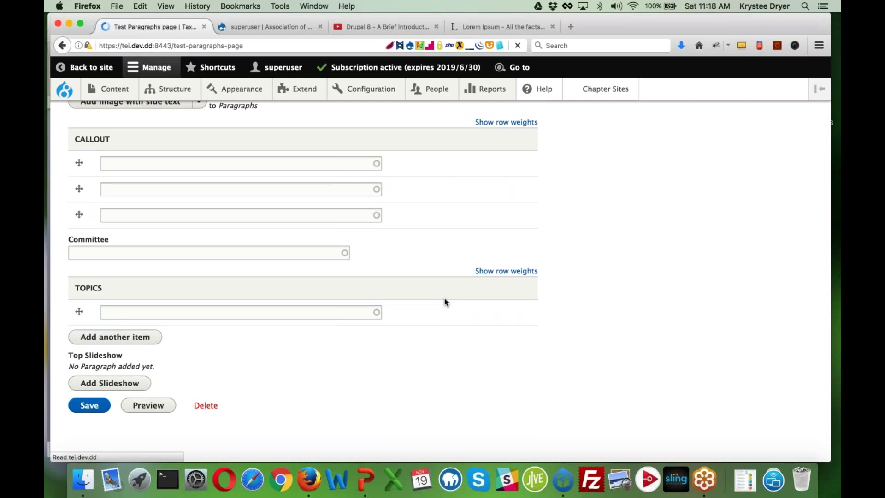
{"action": "scroll", "coordinate": [444, 303], "scroll_direction": "down", "scroll_amount": 5}
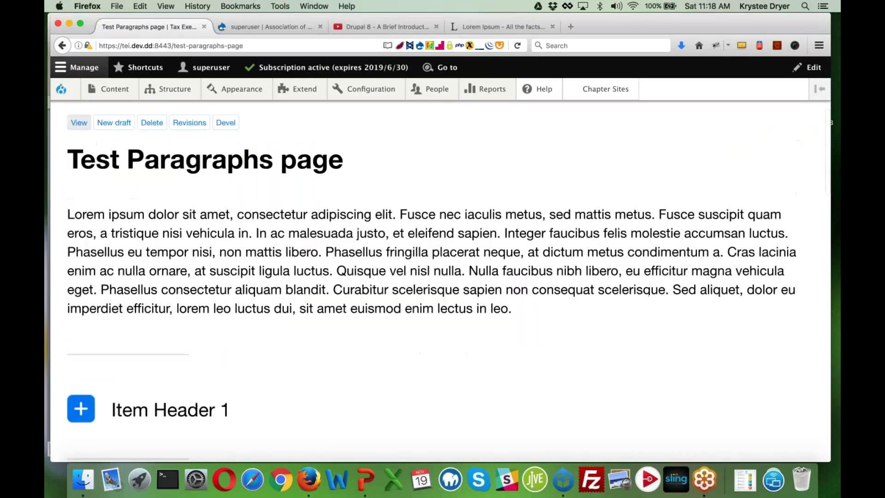
{"action": "scroll", "coordinate": [403, 281], "scroll_direction": "down", "scroll_amount": 10}
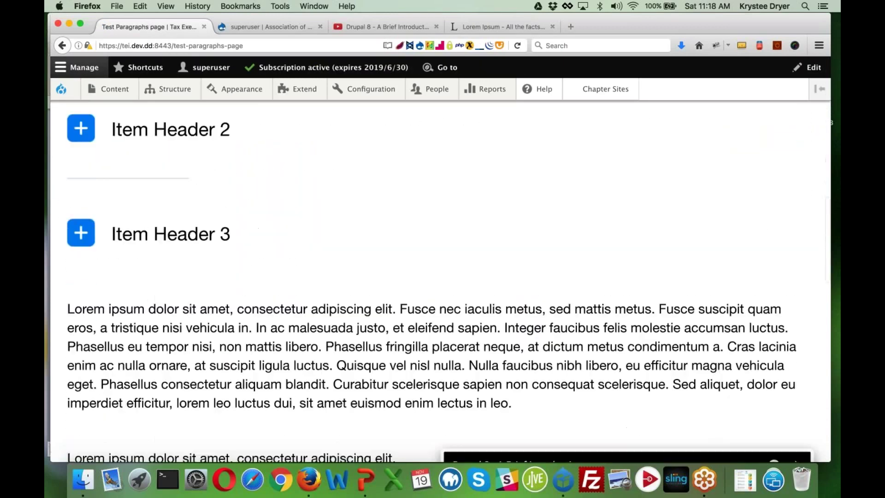
{"action": "scroll", "coordinate": [621, 330], "scroll_direction": "down", "scroll_amount": 4}
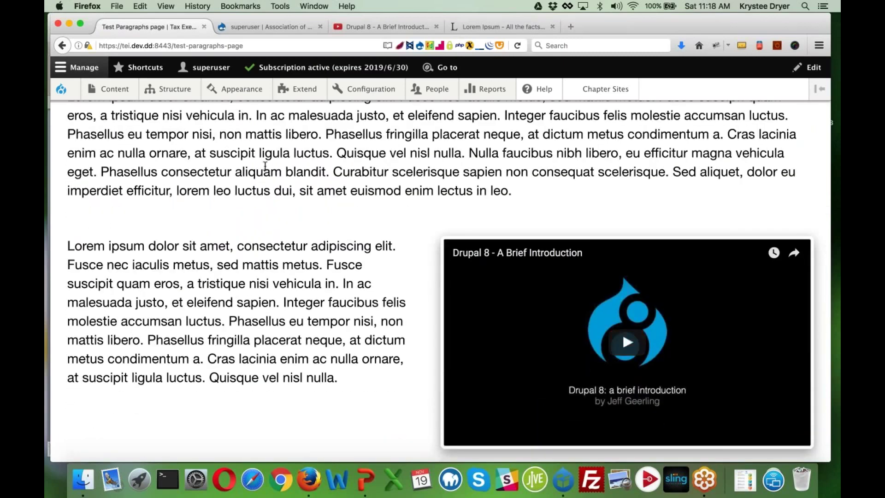
- Open a new draft of the page and move the Video with side text paragraph above the second Long Text Item
{"action": "scroll", "coordinate": [265, 165], "scroll_direction": "up", "scroll_amount": 15}
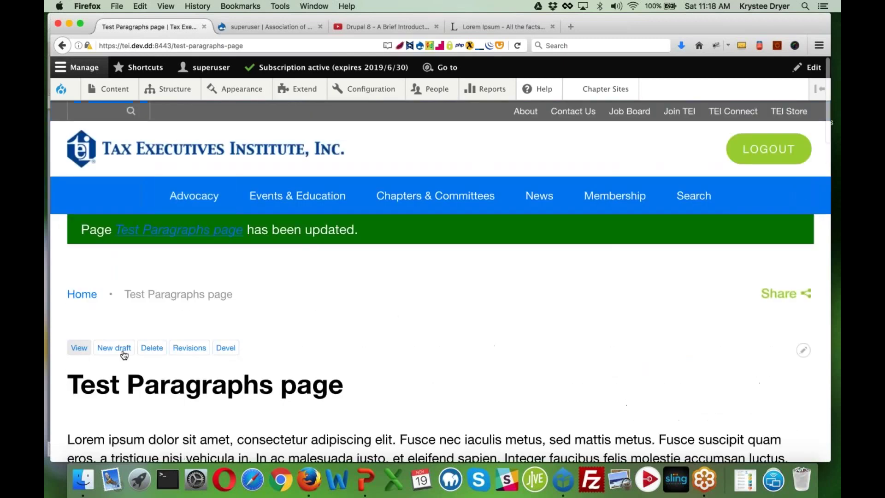
{"action": "left_click", "coordinate": [123, 351]}
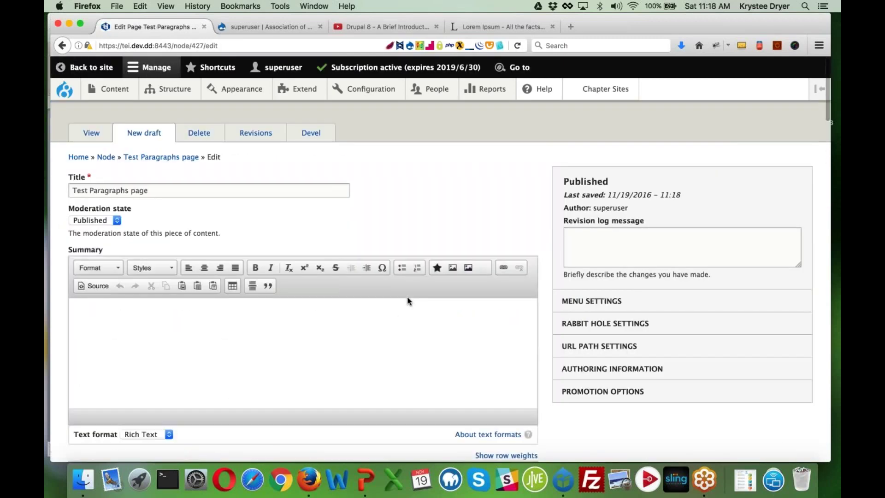
{"action": "scroll", "coordinate": [408, 297], "scroll_direction": "down", "scroll_amount": 15}
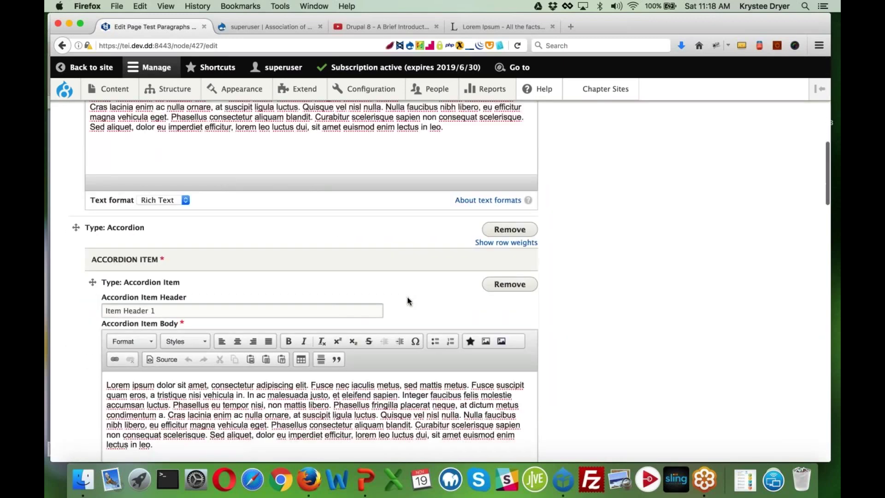
{"action": "scroll", "coordinate": [408, 296], "scroll_direction": "down", "scroll_amount": 15}
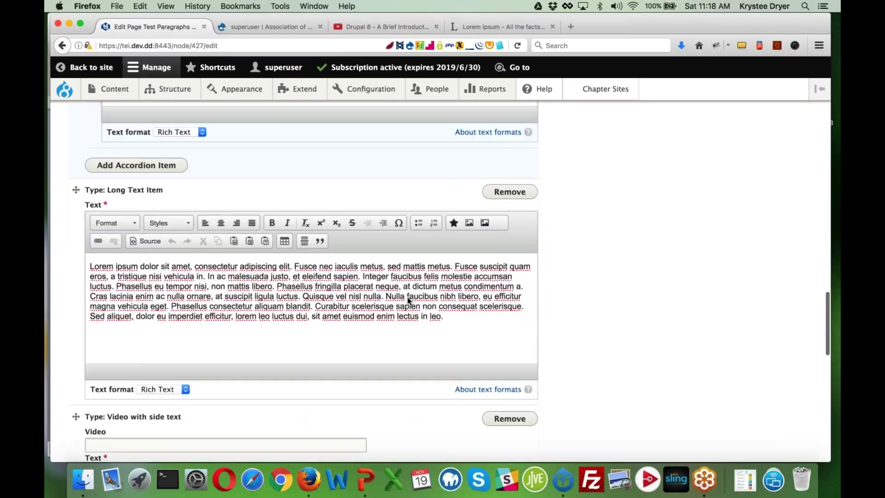
{"action": "scroll", "coordinate": [450, 283], "scroll_direction": "up", "scroll_amount": 3}
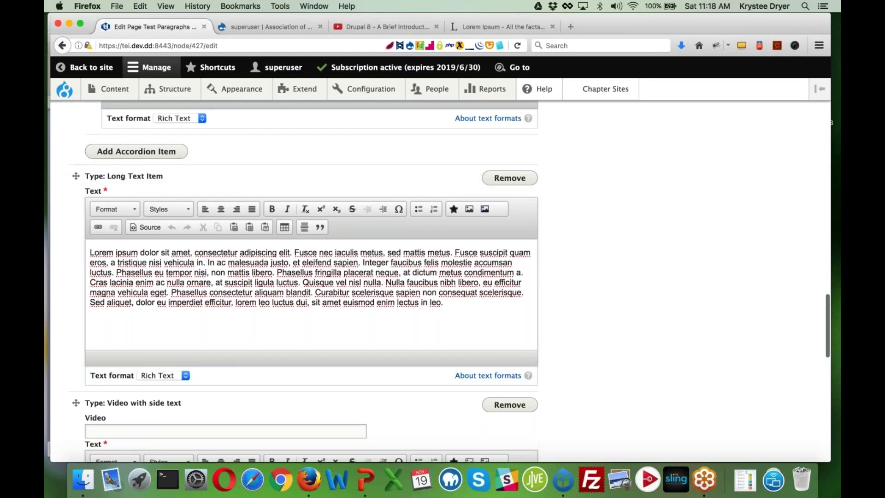
{"action": "left_click_drag", "start_coordinate": [76, 404], "coordinate": [76, 272]}
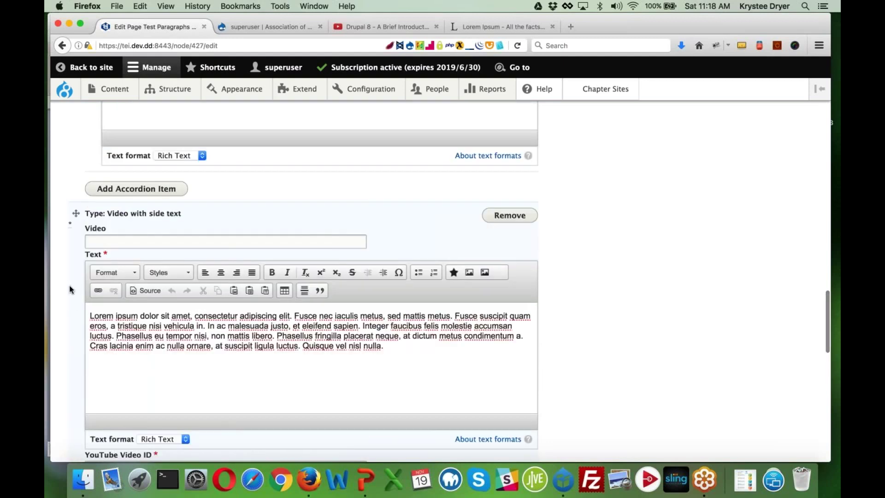
{"action": "scroll", "coordinate": [70, 289], "scroll_direction": "down", "scroll_amount": 5}
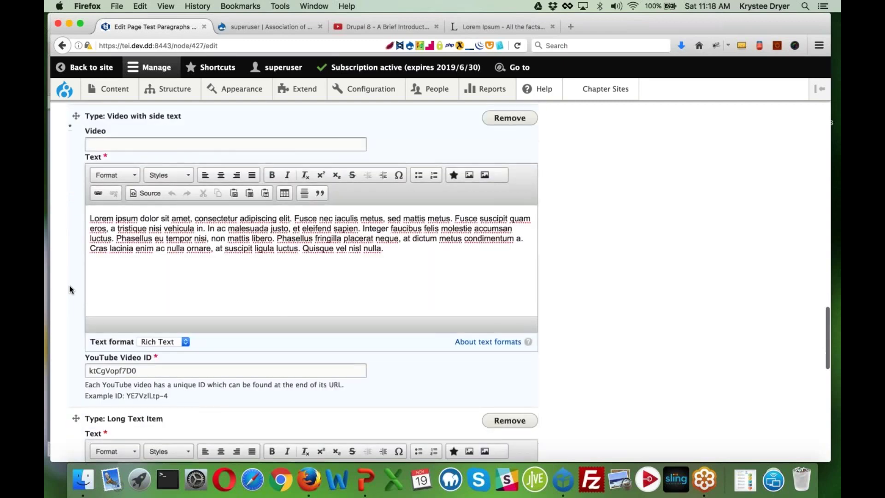
{"action": "scroll", "coordinate": [69, 289], "scroll_direction": "down", "scroll_amount": 2}
{"action": "scroll", "coordinate": [69, 289], "scroll_direction": "up", "scroll_amount": 5}
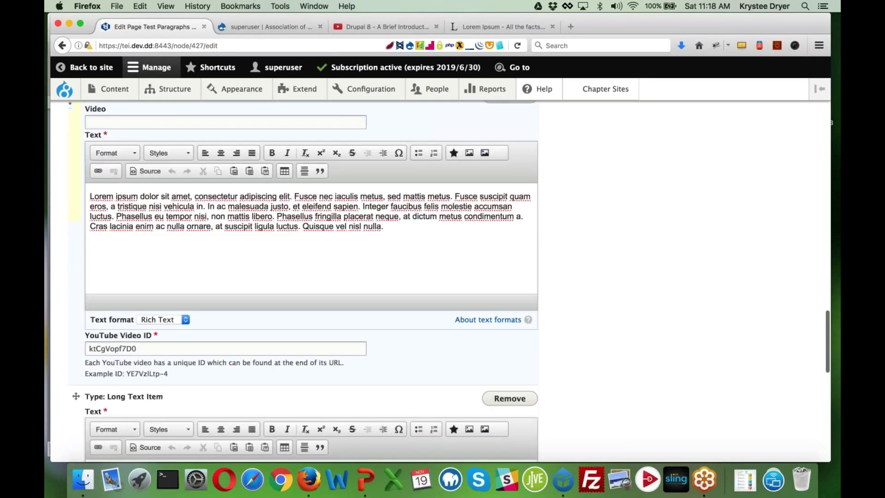
{"action": "scroll", "coordinate": [163, 258], "scroll_direction": "up", "scroll_amount": 1}
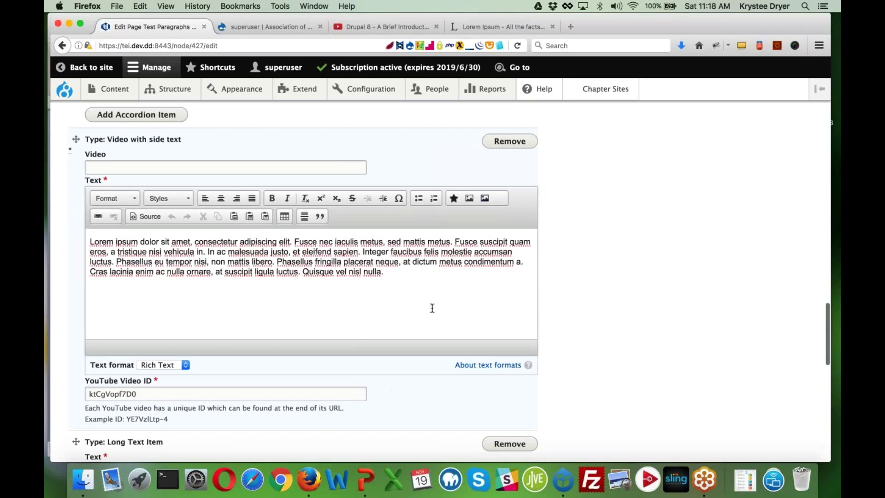
{"action": "scroll", "coordinate": [431, 306], "scroll_direction": "up", "scroll_amount": 2}
- Save the reordered draft and review the order of the paragraphs on the published page
{"action": "scroll", "coordinate": [123, 444], "scroll_direction": "down", "scroll_amount": 15}
{"action": "left_click", "coordinate": [88, 403]}
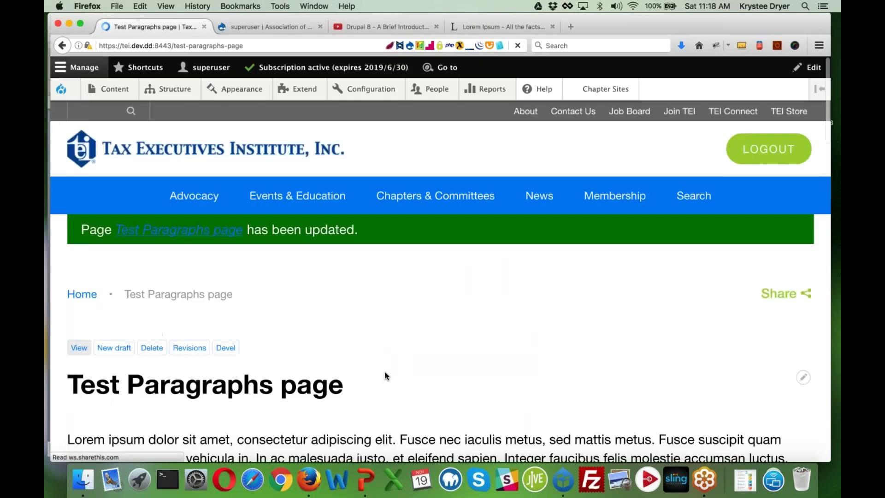
{"action": "scroll", "coordinate": [384, 372], "scroll_direction": "down", "scroll_amount": 15}
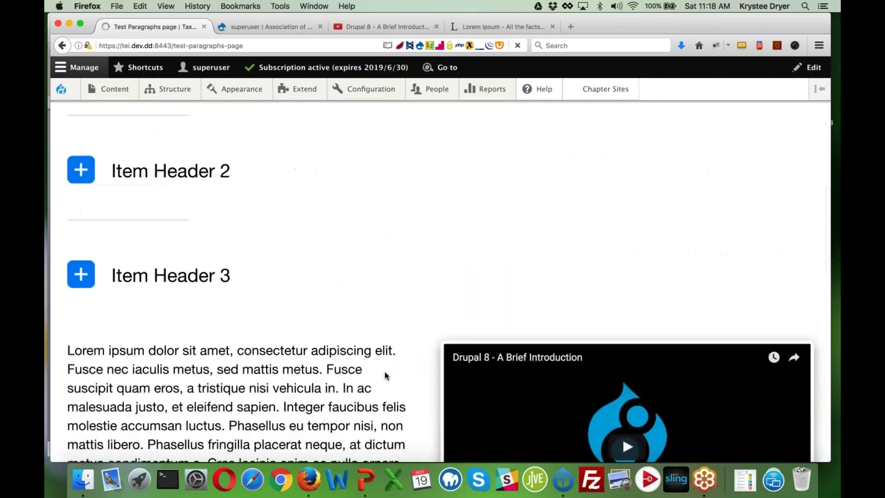
{"action": "scroll", "coordinate": [460, 298], "scroll_direction": "down", "scroll_amount": 5}
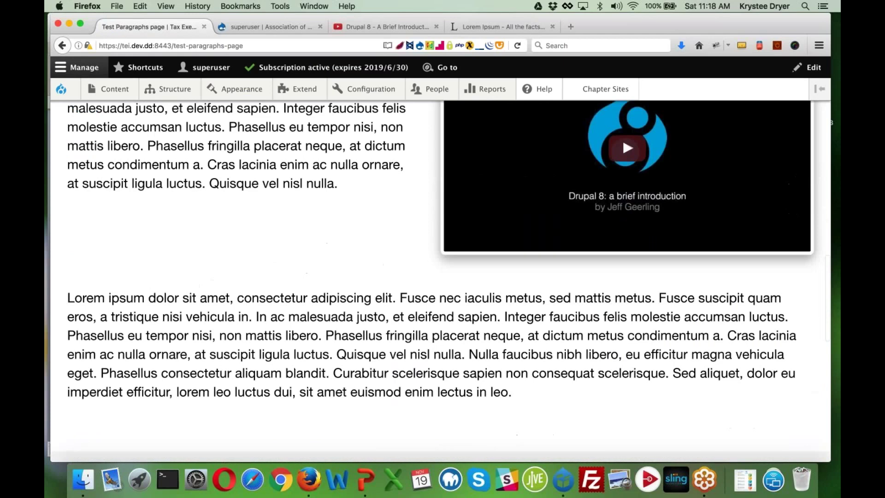
{"action": "scroll", "coordinate": [440, 281], "scroll_direction": "up", "scroll_amount": 20}
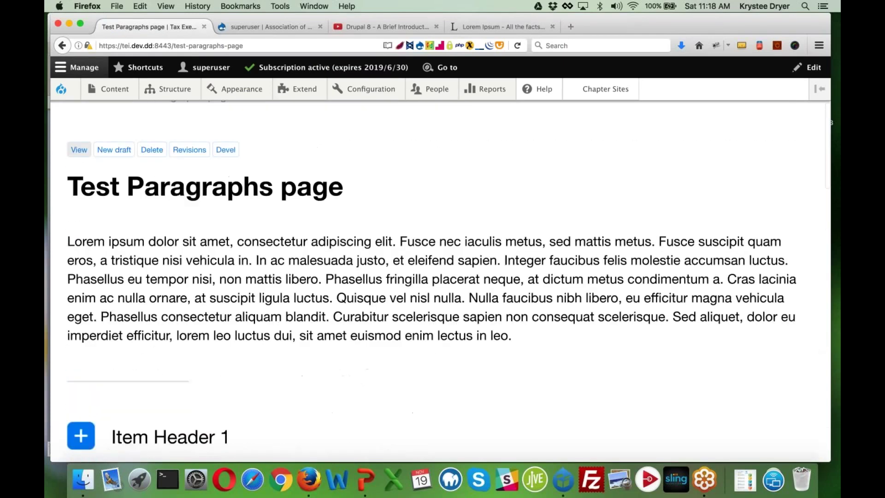
{"action": "scroll", "coordinate": [134, 274], "scroll_direction": "up", "scroll_amount": 3}
- Open another new draft of the page and add an Image with side text paragraph below the last Long Text Item
{"action": "key", "text": "super+r"}
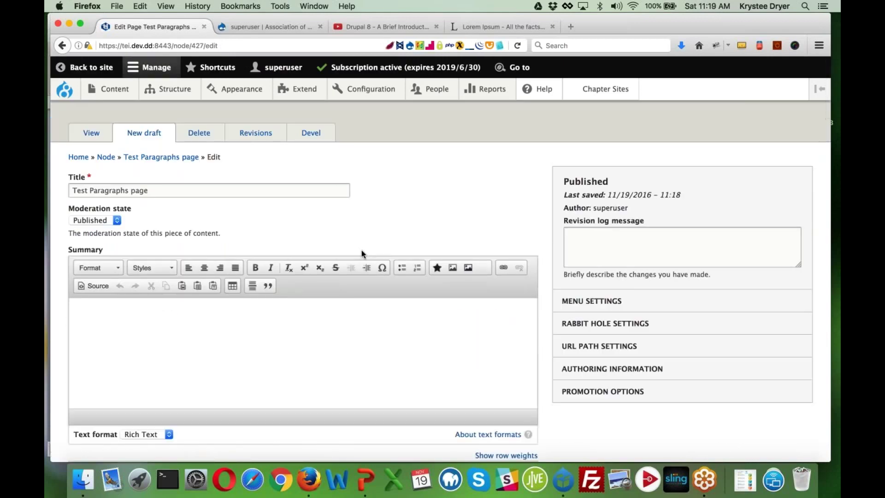
{"action": "scroll", "coordinate": [361, 249], "scroll_direction": "down", "scroll_amount": 3}
{"action": "scroll", "coordinate": [362, 249], "scroll_direction": "down", "scroll_amount": 10}
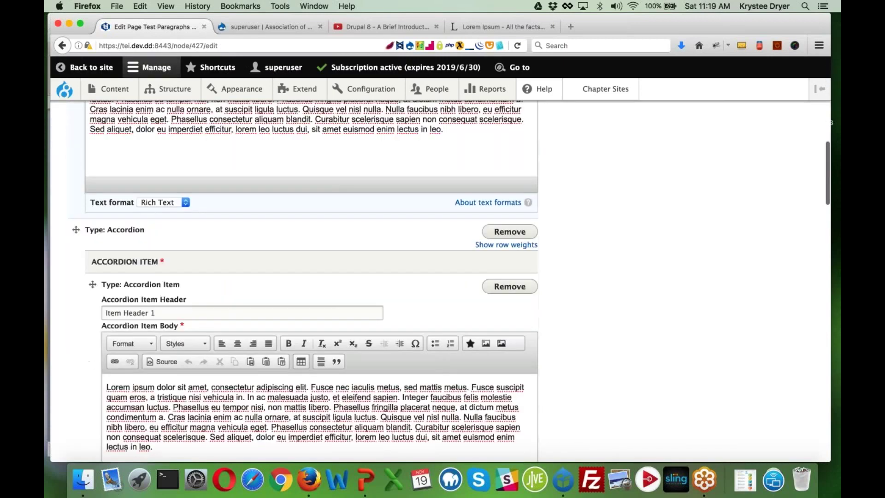
{"action": "scroll", "coordinate": [361, 250], "scroll_direction": "down", "scroll_amount": 12}
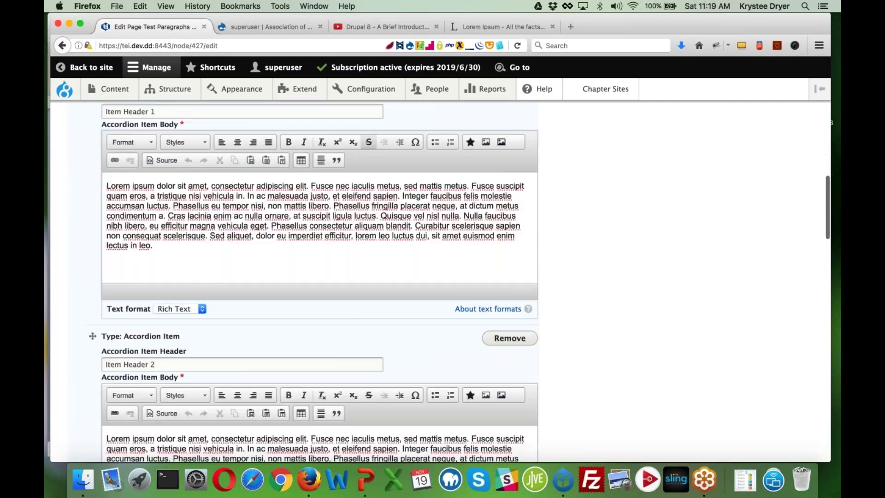
{"action": "scroll", "coordinate": [361, 249], "scroll_direction": "down", "scroll_amount": 1}
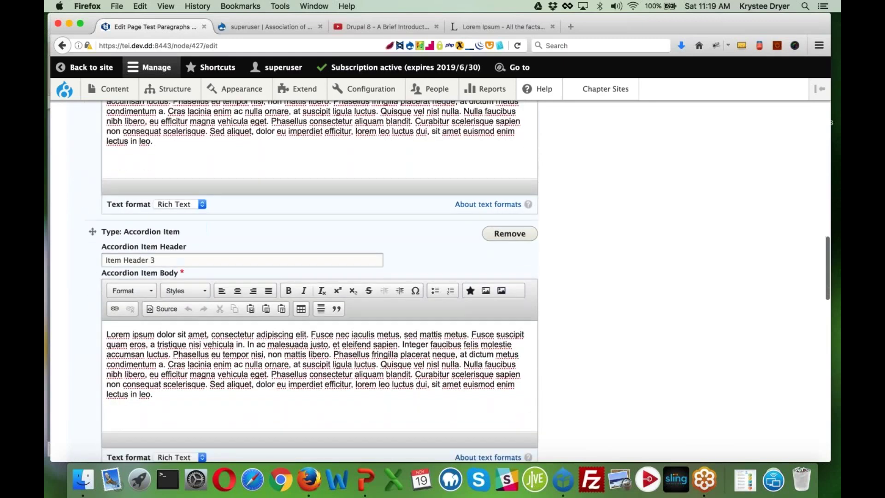
{"action": "scroll", "coordinate": [362, 250], "scroll_direction": "down", "scroll_amount": 5}
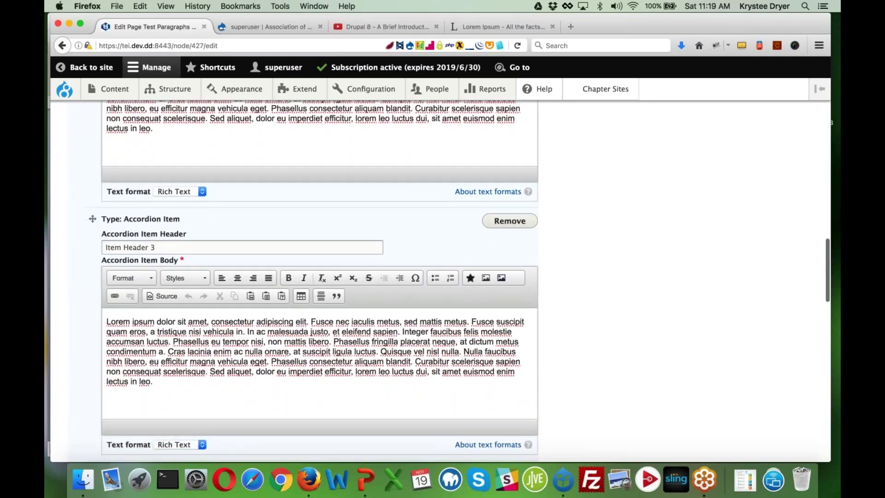
{"action": "scroll", "coordinate": [583, 333], "scroll_direction": "down", "scroll_amount": 10}
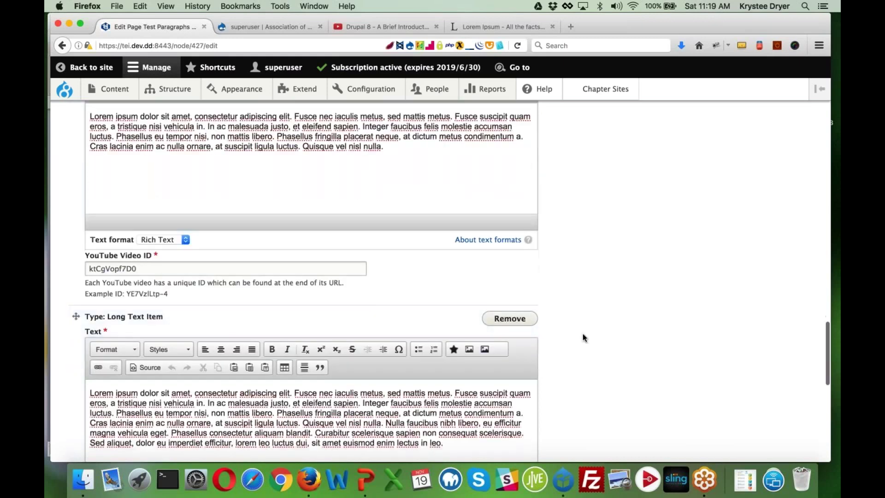
{"action": "scroll", "coordinate": [583, 333], "scroll_direction": "down", "scroll_amount": 6}
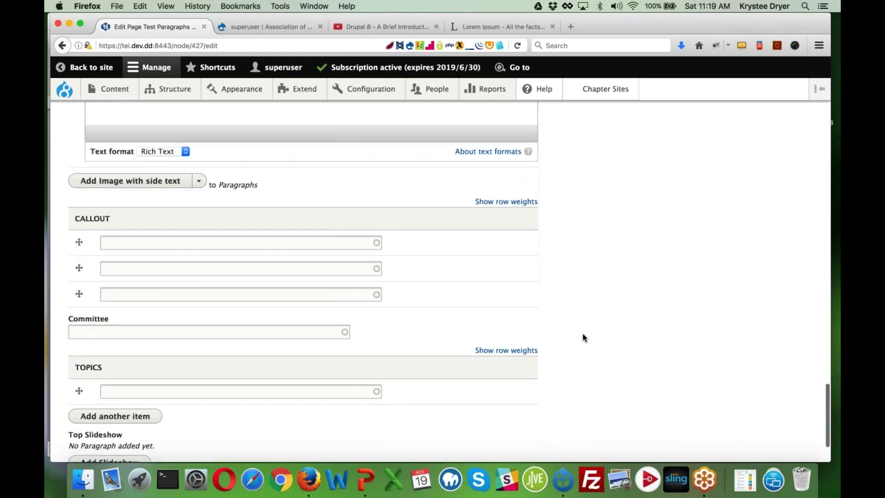
{"action": "scroll", "coordinate": [583, 333], "scroll_direction": "up", "scroll_amount": 5}
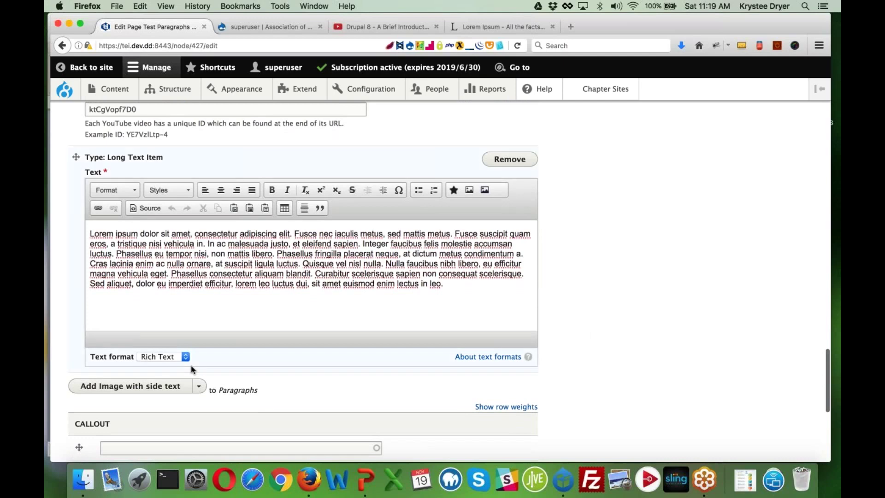
{"action": "left_click", "coordinate": [175, 390]}
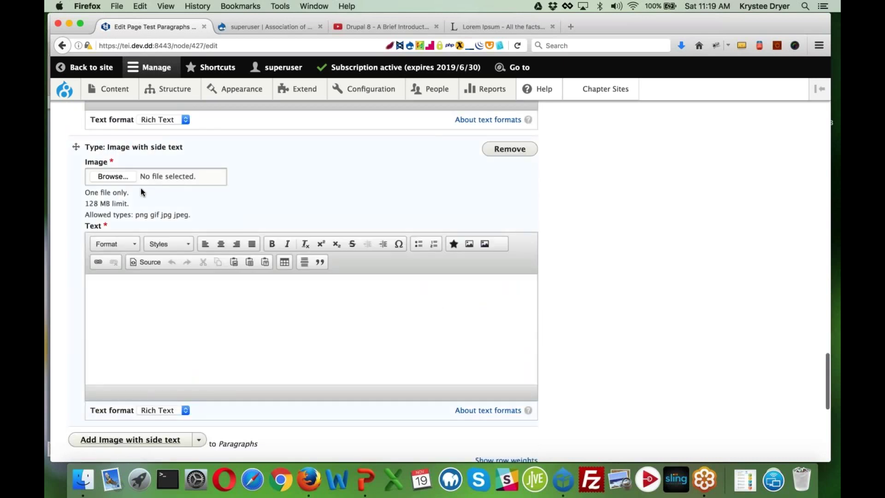
- Upload drupalinfographic.png from the Downloads folder as the paragraph's image and set its alternative text to "test infographic"
{"action": "left_click", "coordinate": [121, 177]}
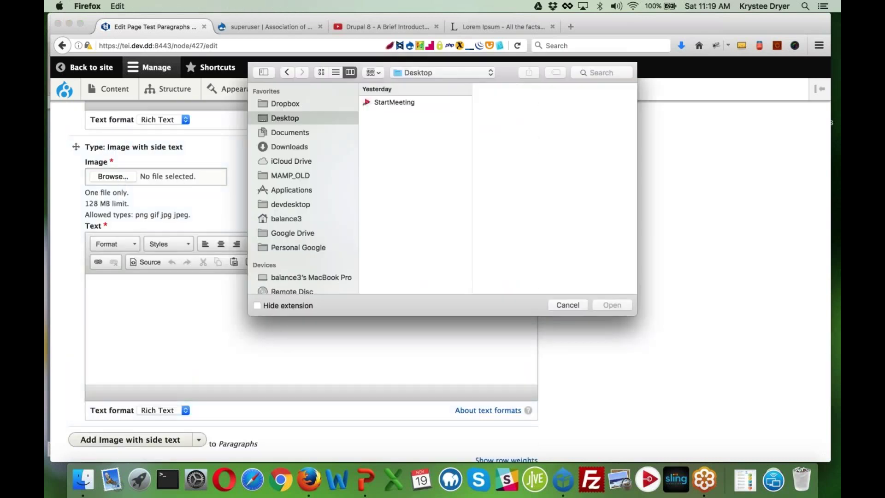
{"action": "left_click", "coordinate": [290, 133]}
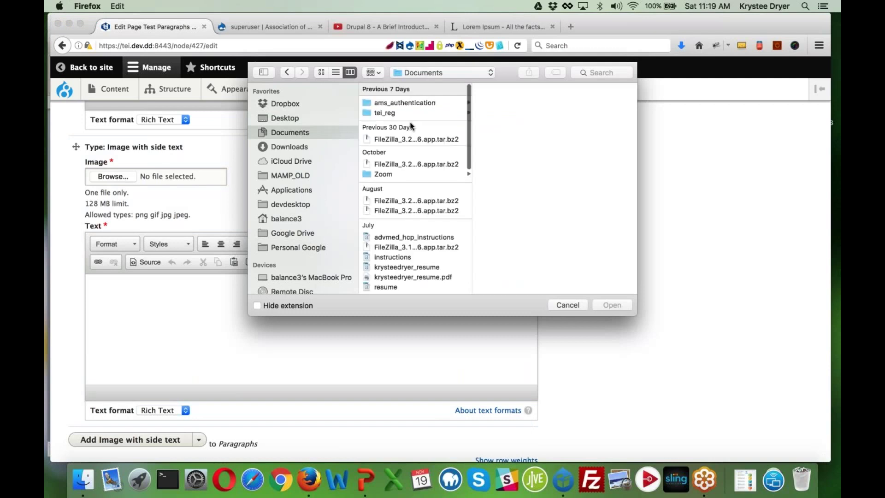
{"action": "left_click", "coordinate": [297, 148]}
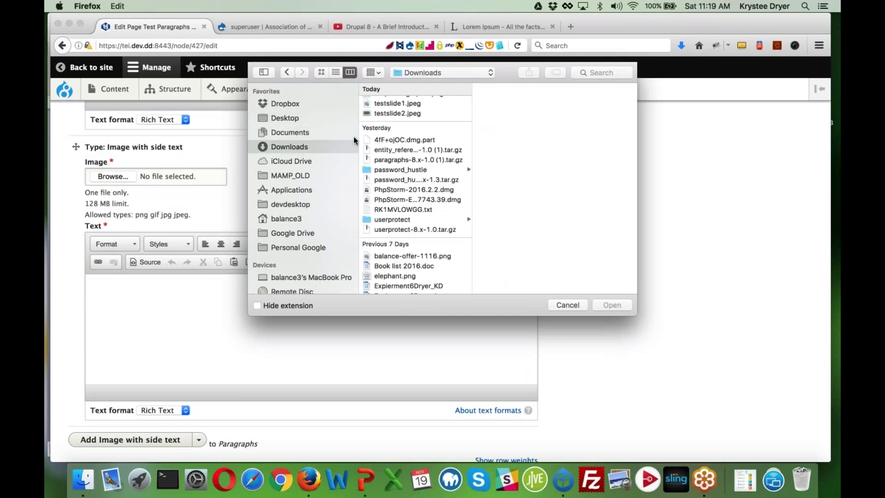
{"action": "left_click", "coordinate": [405, 103]}
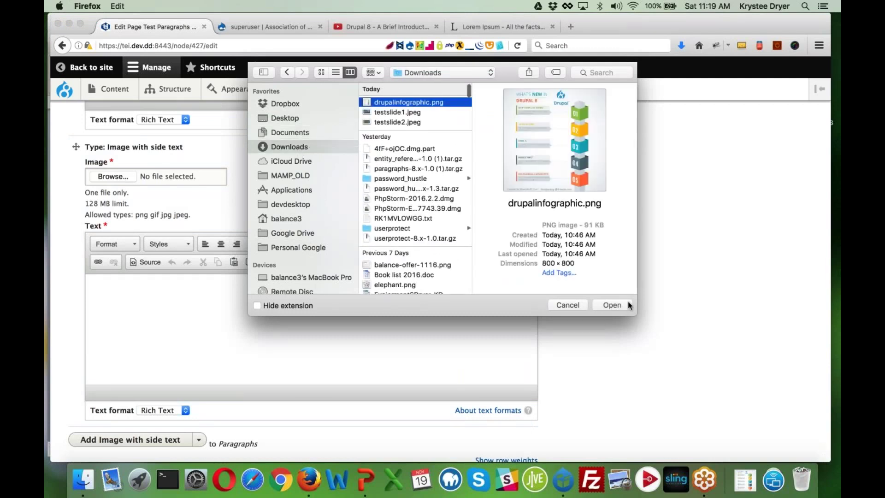
{"action": "left_click", "coordinate": [613, 305]}
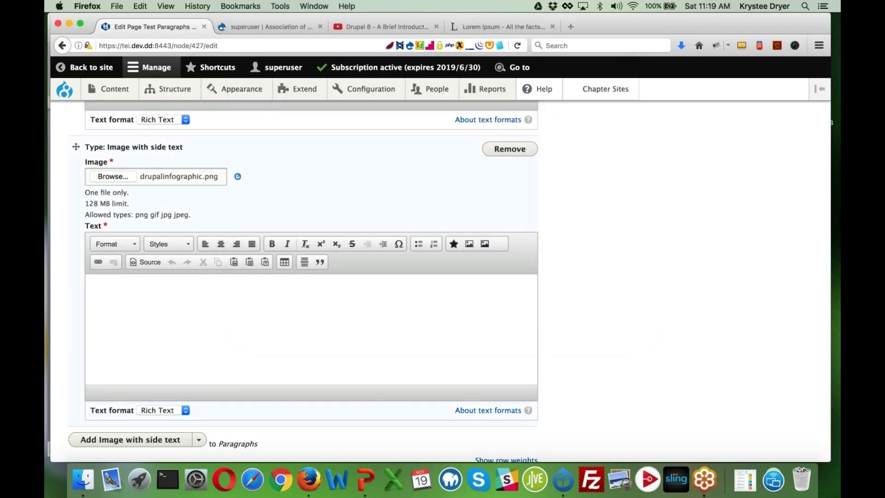
{"action": "type", "text": "test info"}
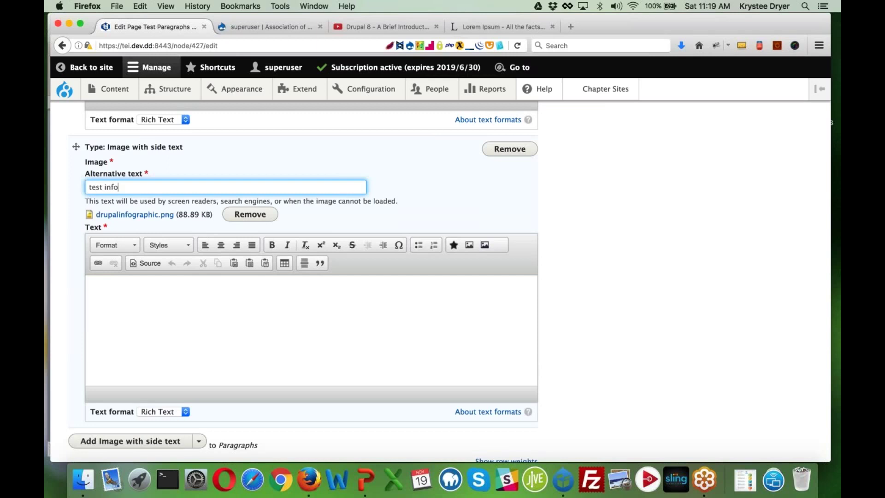
{"action": "type", "text": "graphic"}
{"action": "left_click", "coordinate": [160, 318]}
{"action": "left_click", "coordinate": [464, 25]}
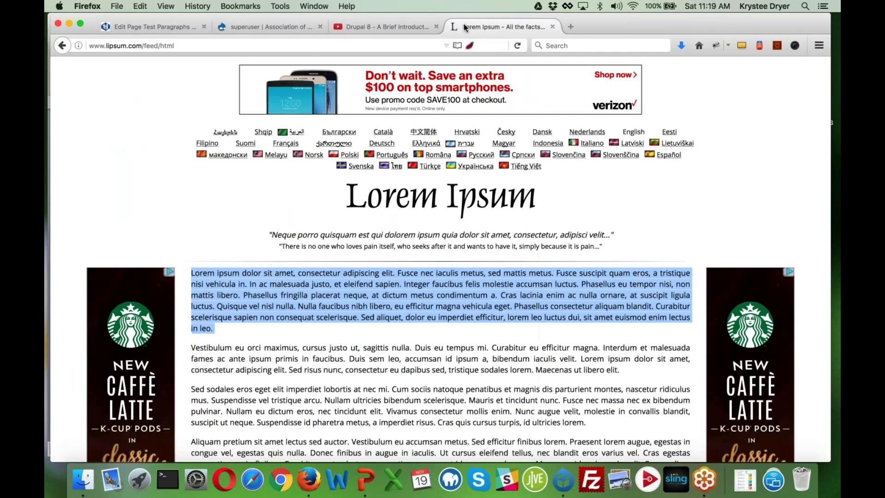
{"action": "left_click", "coordinate": [164, 26]}
{"action": "type", "text": "https://youtu.be/ktCgVopf7D0"}
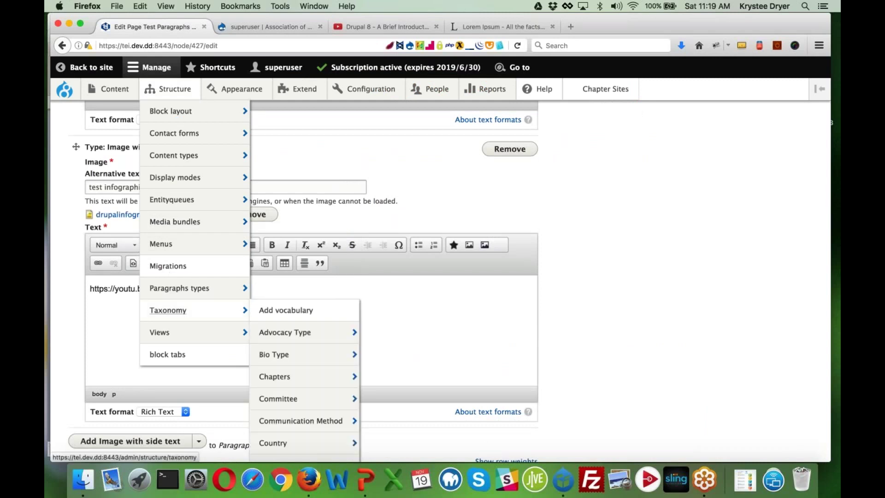
{"action": "triple_click", "coordinate": [273, 287]}
{"action": "key", "text": "super+x"}
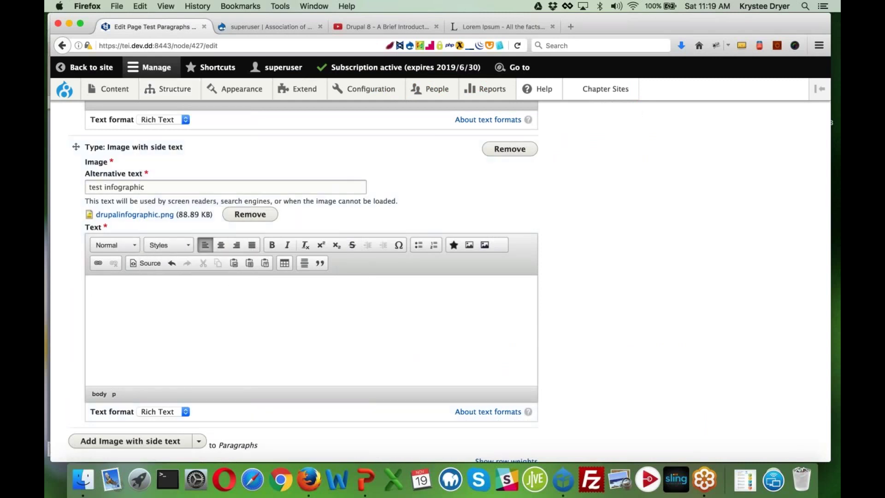
- Copy the first Lorem Ipsum paragraph up to "non mattis libero." and paste it as the image paragraph's side text
{"action": "left_click", "coordinate": [464, 27]}
{"action": "left_click", "coordinate": [241, 291]}
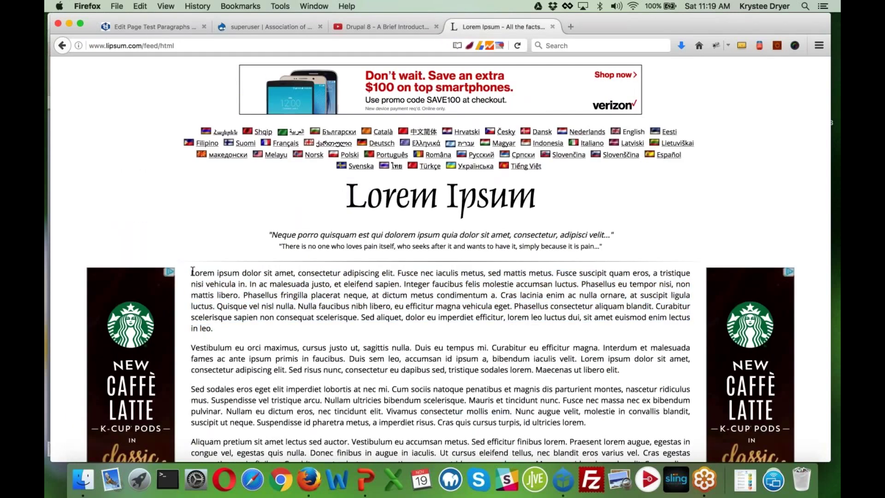
{"action": "left_click_drag", "start_coordinate": [192, 272], "coordinate": [241, 294]}
{"action": "key", "text": "super+c"}
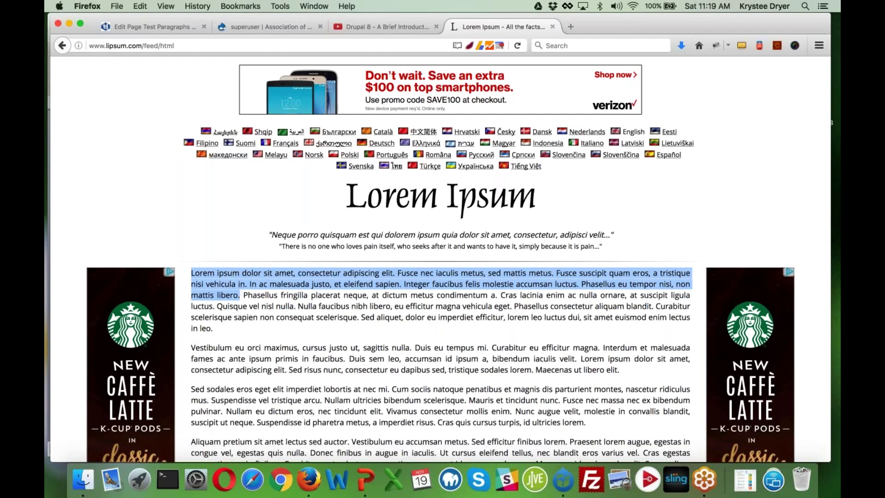
{"action": "left_click", "coordinate": [180, 30]}
{"action": "key", "text": "super+v"}
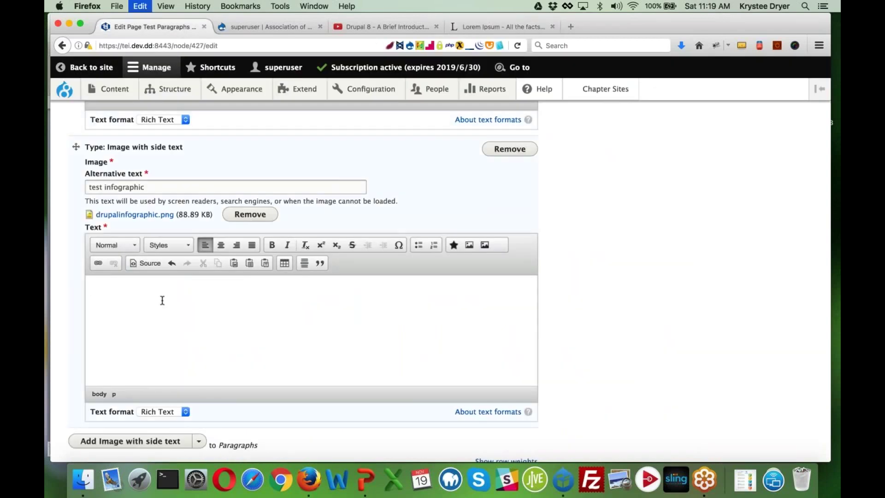
{"action": "scroll", "coordinate": [161, 320], "scroll_direction": "down", "scroll_amount": 10}
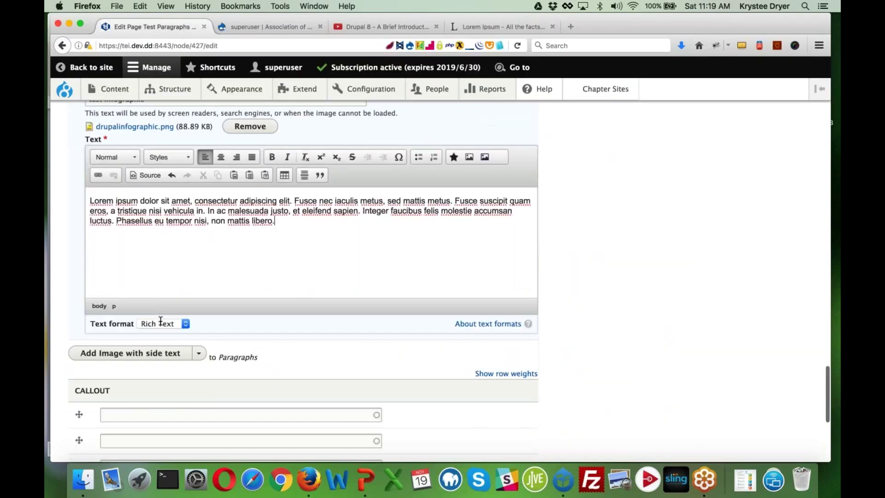
- Save the draft and review the image with side text paragraph on the published page
{"action": "left_click", "coordinate": [90, 403]}
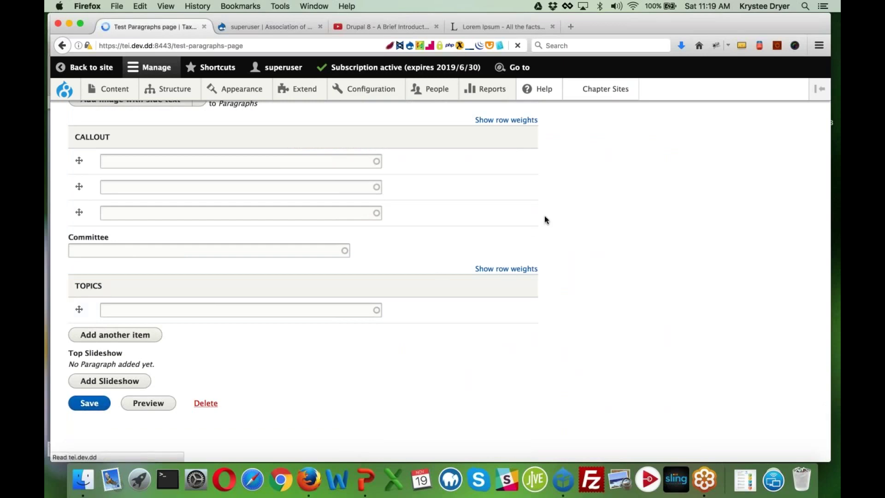
{"action": "scroll", "coordinate": [545, 220], "scroll_direction": "down", "scroll_amount": 15}
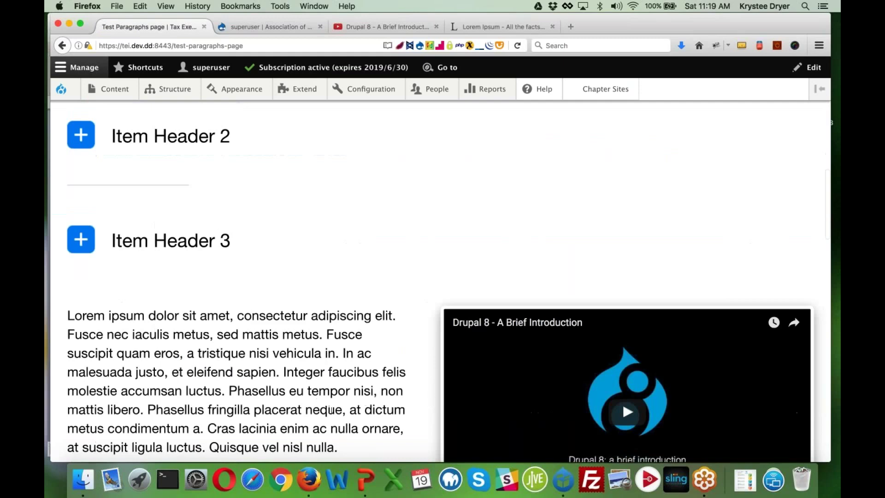
{"action": "scroll", "coordinate": [330, 409], "scroll_direction": "down", "scroll_amount": 10}
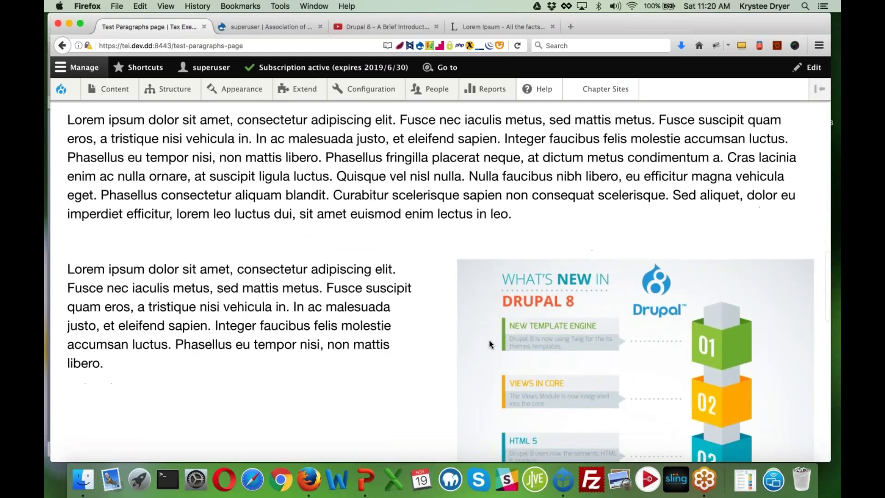
{"action": "scroll", "coordinate": [489, 340], "scroll_direction": "down", "scroll_amount": 10}
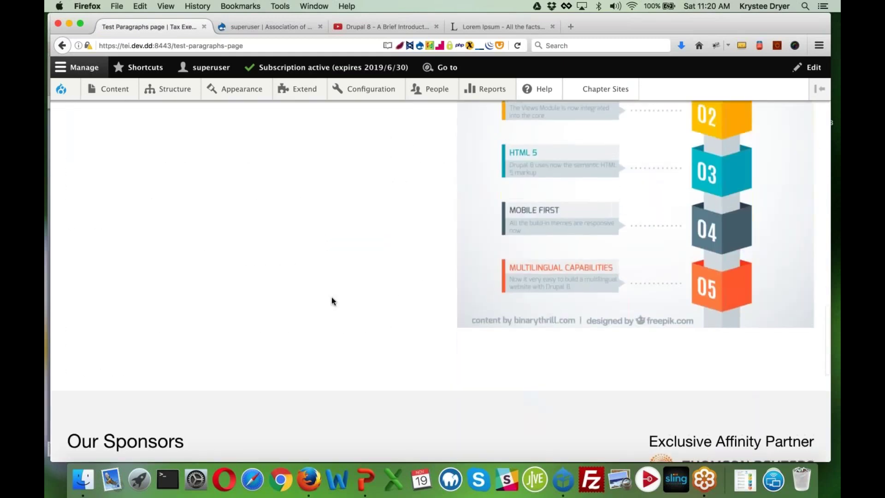
{"action": "scroll", "coordinate": [331, 296], "scroll_direction": "up", "scroll_amount": 20}
{"action": "scroll", "coordinate": [444, 284], "scroll_direction": "up", "scroll_amount": 10}
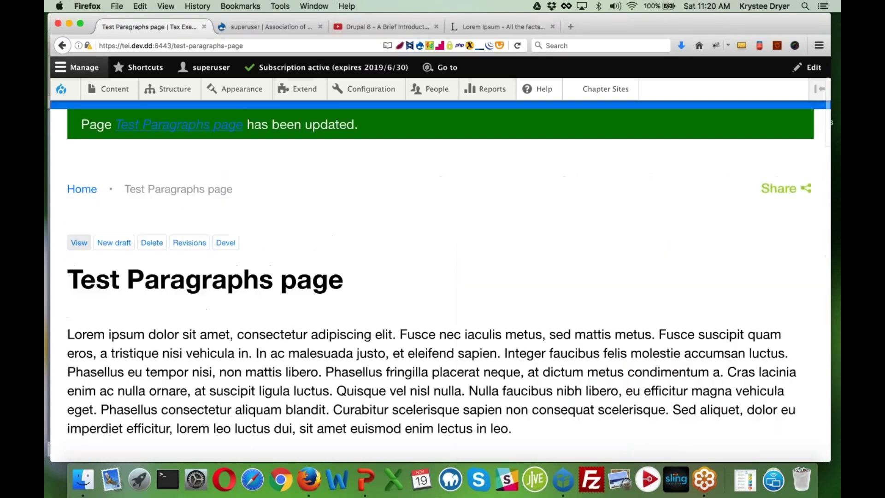
- Open a new draft of the page and add a Slideshow paragraph below the Image with side text paragraph
{"action": "scroll", "coordinate": [142, 336], "scroll_direction": "up", "scroll_amount": 3}
{"action": "left_click", "coordinate": [114, 347]}
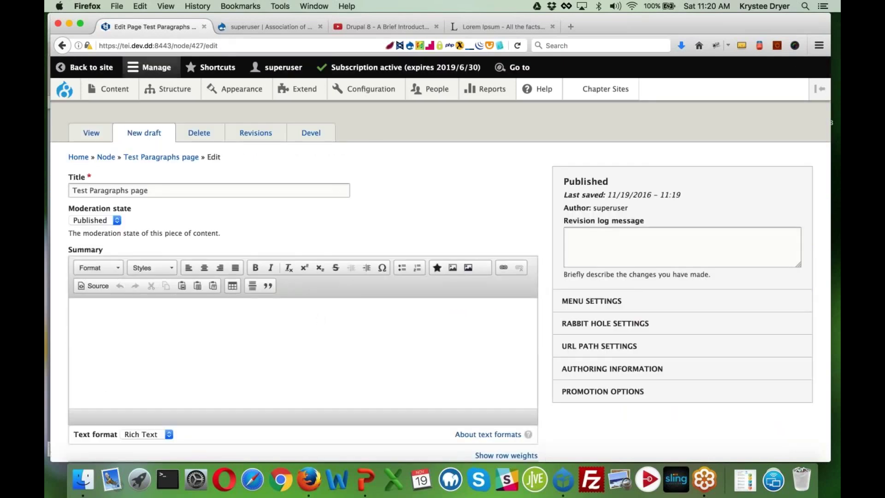
{"action": "scroll", "coordinate": [302, 276], "scroll_direction": "down", "scroll_amount": 15}
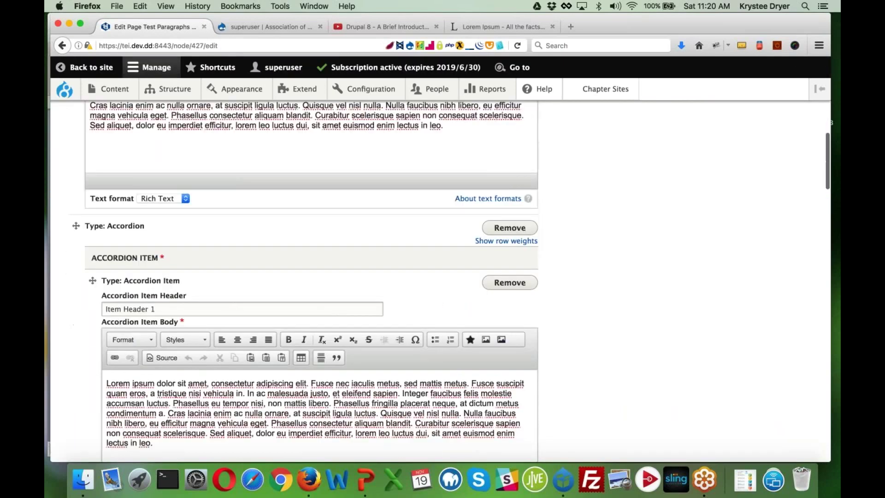
{"action": "scroll", "coordinate": [178, 297], "scroll_direction": "down", "scroll_amount": 15}
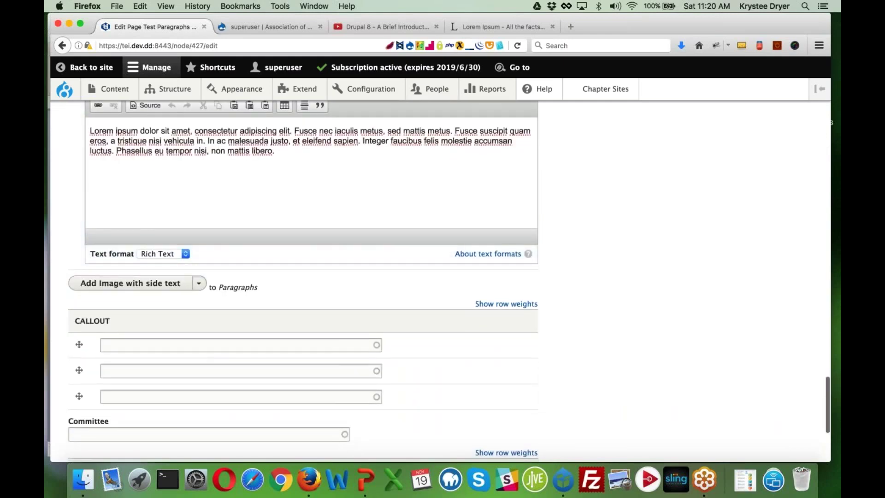
{"action": "left_click", "coordinate": [198, 283]}
{"action": "left_click", "coordinate": [134, 330]}
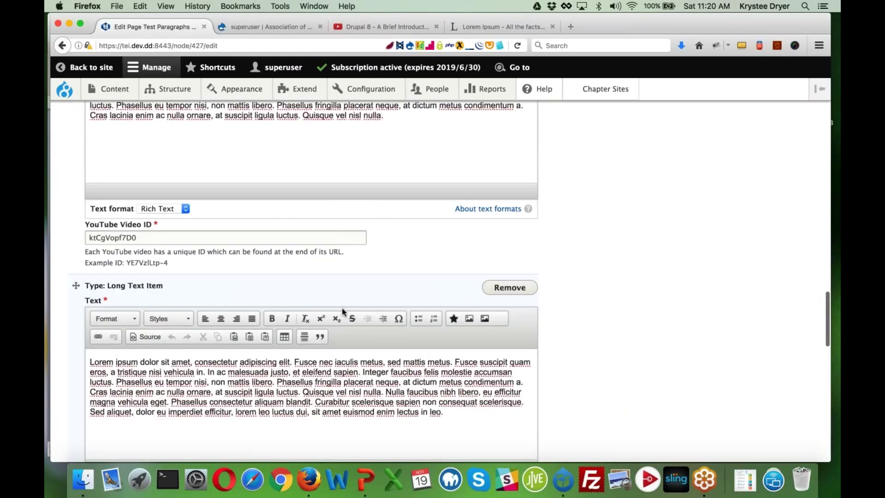
{"action": "scroll", "coordinate": [342, 308], "scroll_direction": "down", "scroll_amount": 15}
{"action": "scroll", "coordinate": [303, 281], "scroll_direction": "up", "scroll_amount": 3}
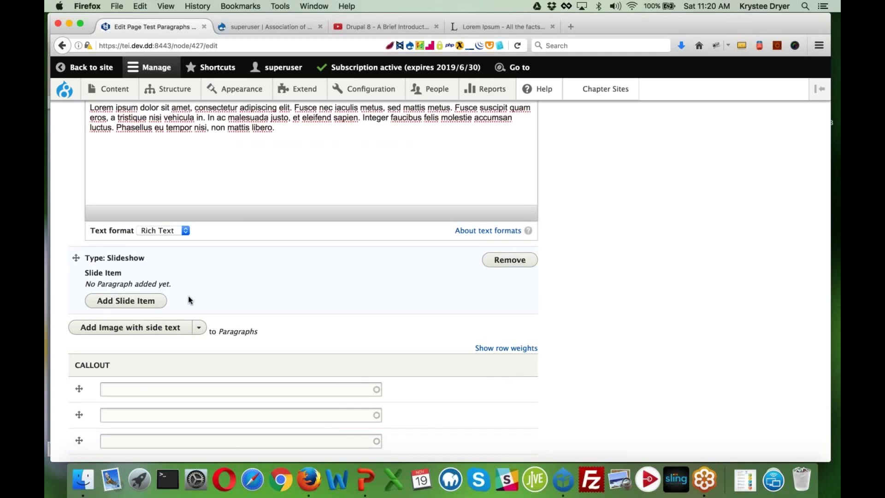
{"action": "left_click", "coordinate": [136, 302]}
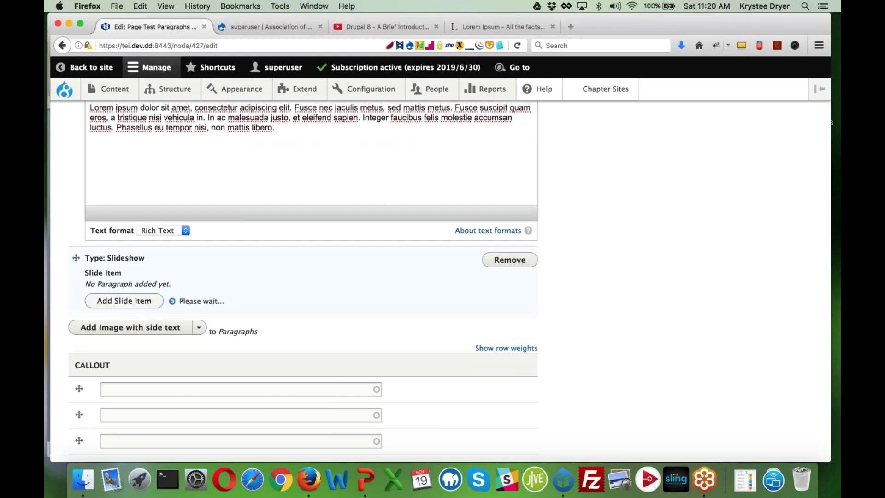
{"action": "scroll", "coordinate": [304, 281], "scroll_direction": "down", "scroll_amount": 1}
{"action": "scroll", "coordinate": [304, 281], "scroll_direction": "up", "scroll_amount": 1}
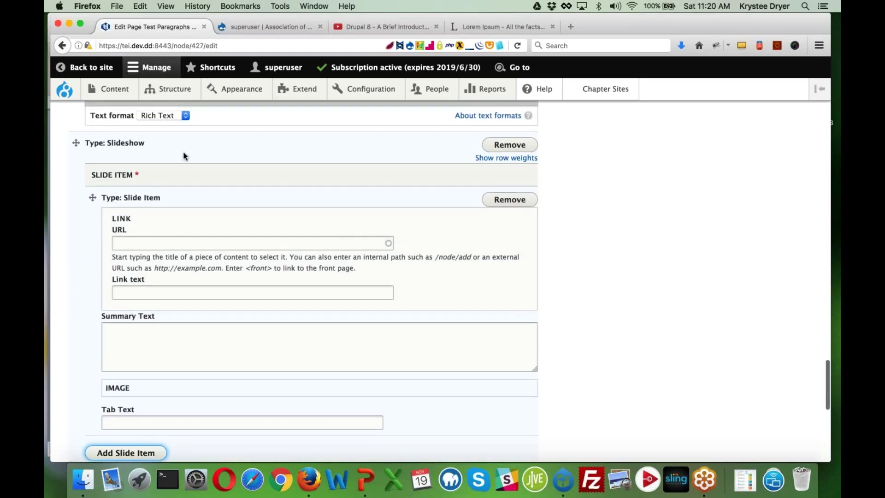
{"action": "left_click", "coordinate": [212, 244]}
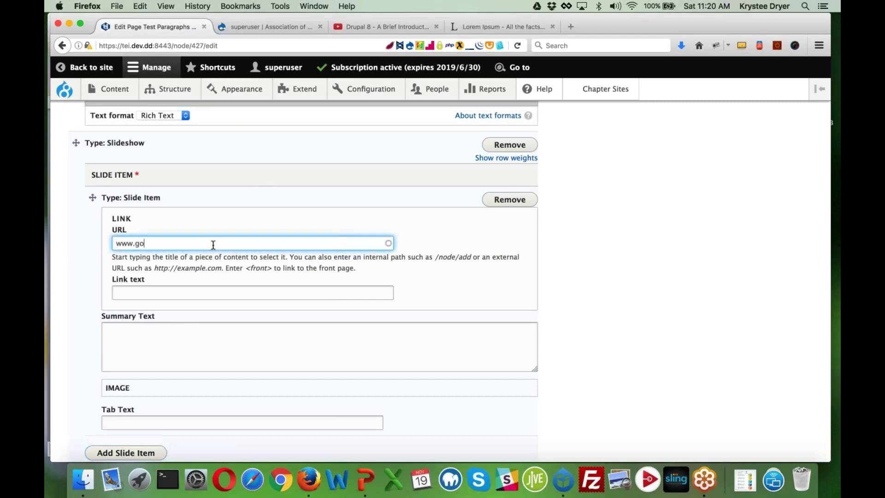
{"action": "left_click", "coordinate": [113, 241]}
{"action": "type", "text": "http://"}
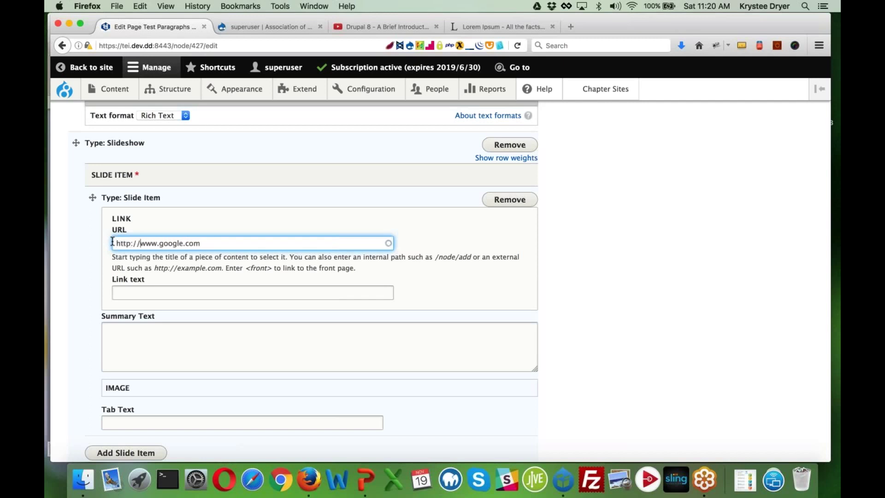
{"action": "left_click", "coordinate": [117, 292]}
{"action": "type", "text": "Google"}
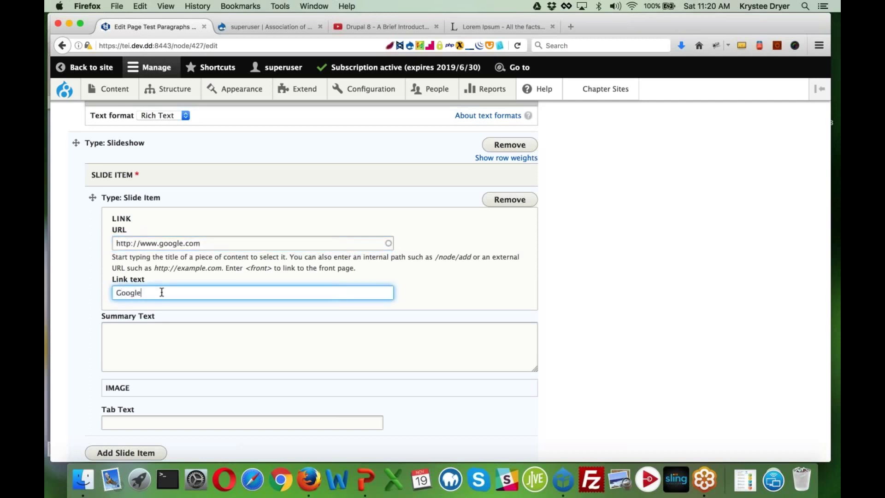
{"action": "left_click", "coordinate": [117, 292]}
{"action": "type", "text": "Go to"}
- Paste the copied Lorem Ipsum text as the first slide's summary and keep only the sentence ending in "consectetur adipiscing elit."
{"action": "left_click", "coordinate": [190, 343]}
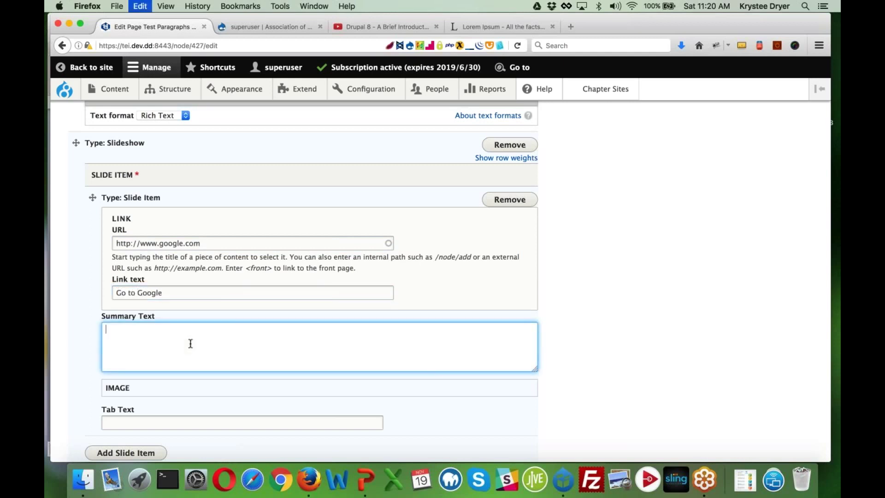
{"action": "key", "text": "super+v"}
{"action": "left_click", "coordinate": [324, 346], "text": "shift"}
{"action": "key", "text": "BackSpace"}
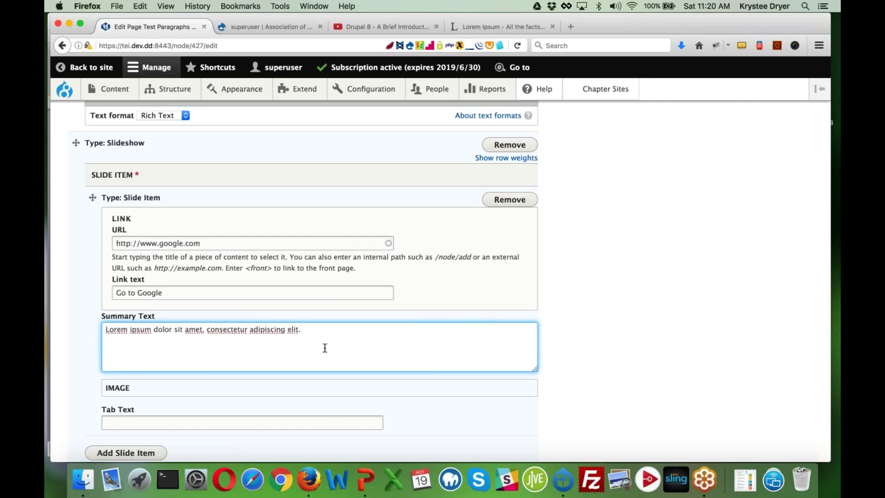
- Upload testslide1.jpeg from the Downloads folder and use it as the first slide's image
{"action": "scroll", "coordinate": [324, 348], "scroll_direction": "down", "scroll_amount": 5}
{"action": "left_click", "coordinate": [119, 246]}
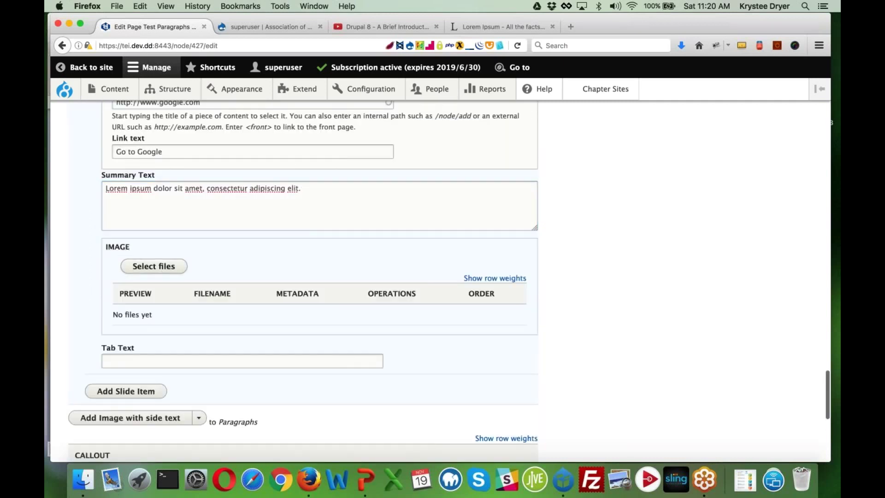
{"action": "left_click", "coordinate": [153, 266]}
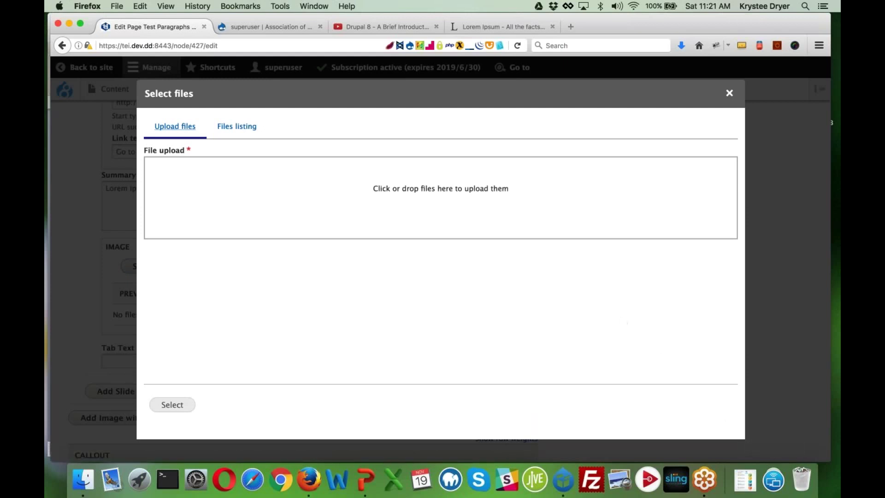
{"action": "left_click", "coordinate": [468, 193]}
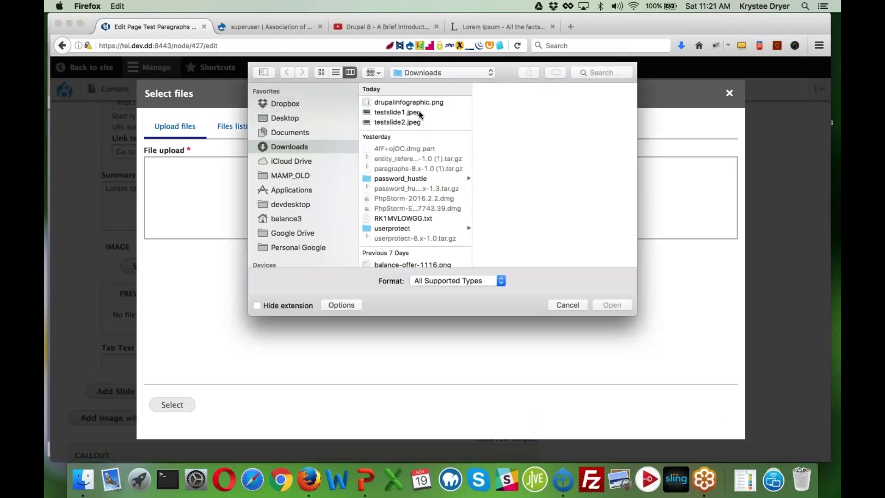
{"action": "left_click", "coordinate": [414, 113]}
{"action": "left_click", "coordinate": [617, 303]}
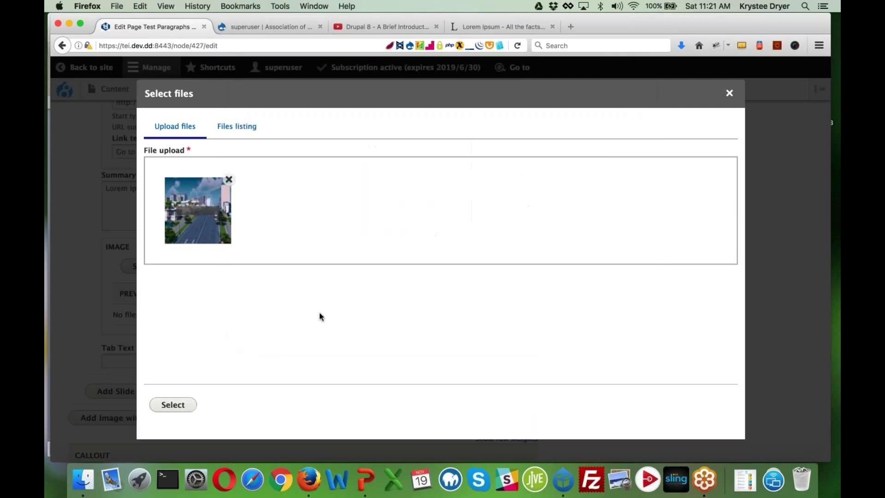
{"action": "left_click", "coordinate": [177, 405]}
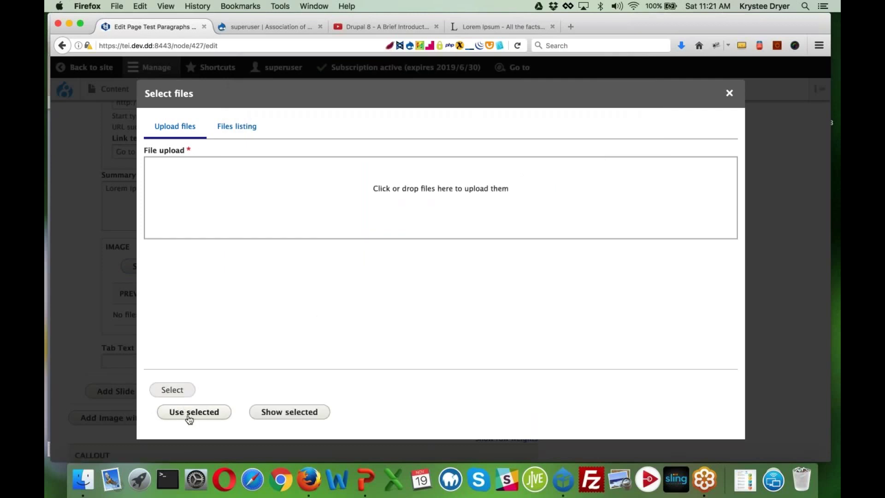
{"action": "left_click", "coordinate": [190, 418]}
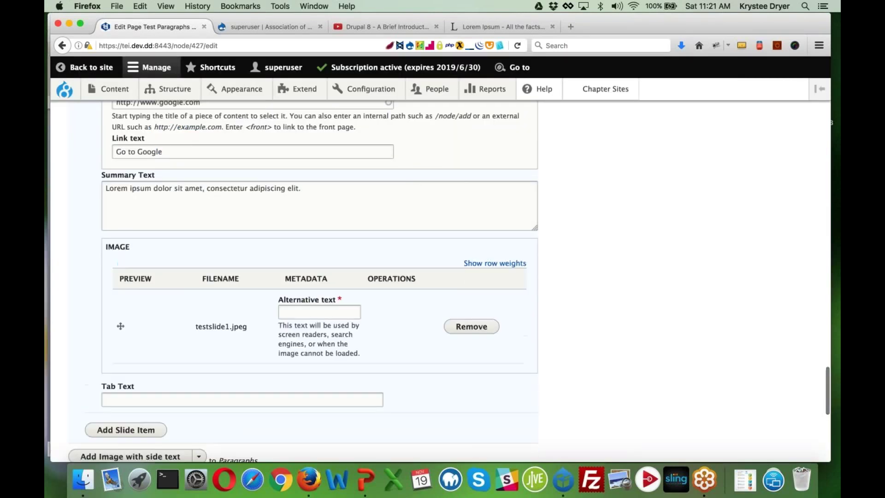
- Set the first slide image's alternative text to "test slide" and the slide's tab text to "Google"
{"action": "left_click", "coordinate": [293, 311]}
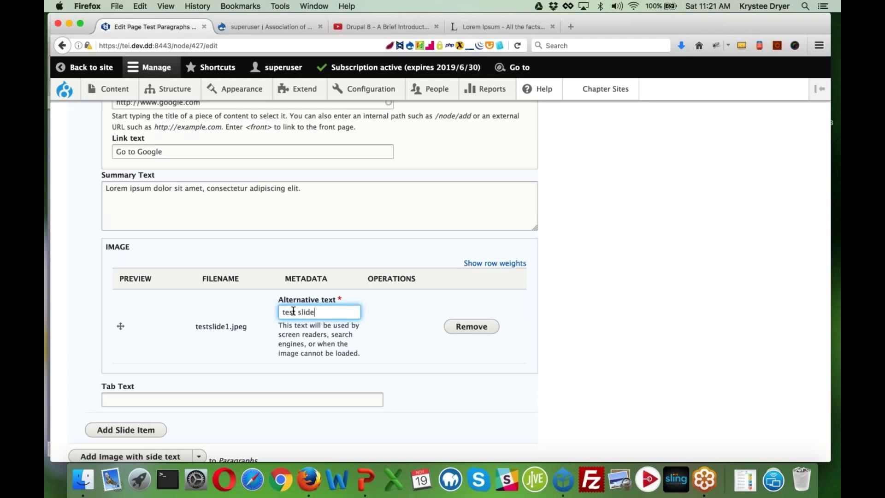
{"action": "scroll", "coordinate": [293, 311], "scroll_direction": "down", "scroll_amount": 1}
{"action": "key", "text": "Tab"}
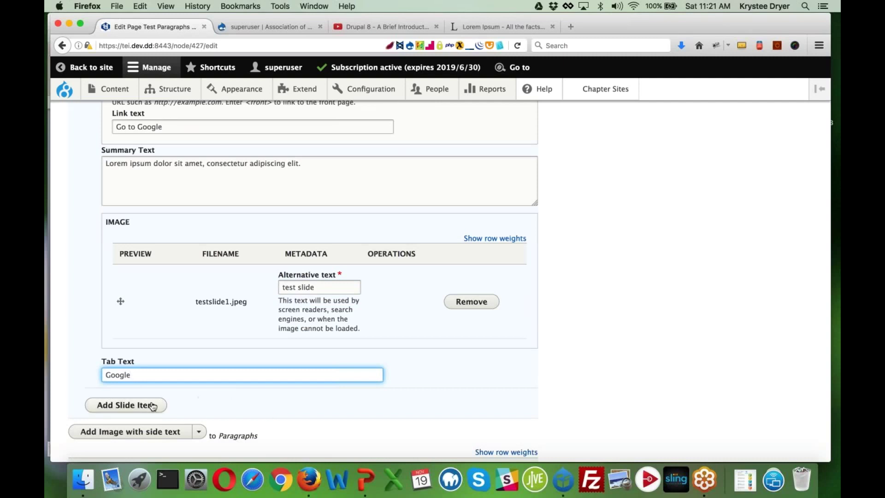
{"action": "scroll", "coordinate": [126, 405], "scroll_direction": "down", "scroll_amount": 2}
{"action": "left_click", "coordinate": [124, 358]}
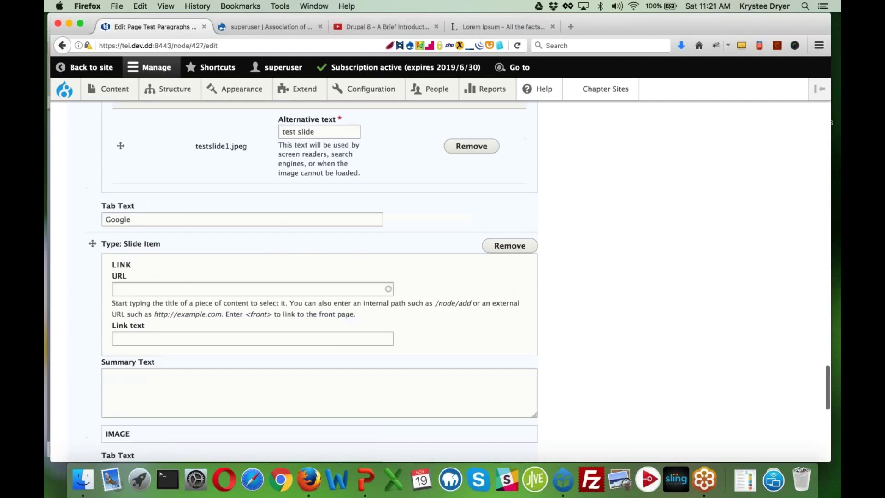
{"action": "scroll", "coordinate": [278, 358], "scroll_direction": "up", "scroll_amount": 3}
{"action": "scroll", "coordinate": [339, 152], "scroll_direction": "down", "scroll_amount": 4}
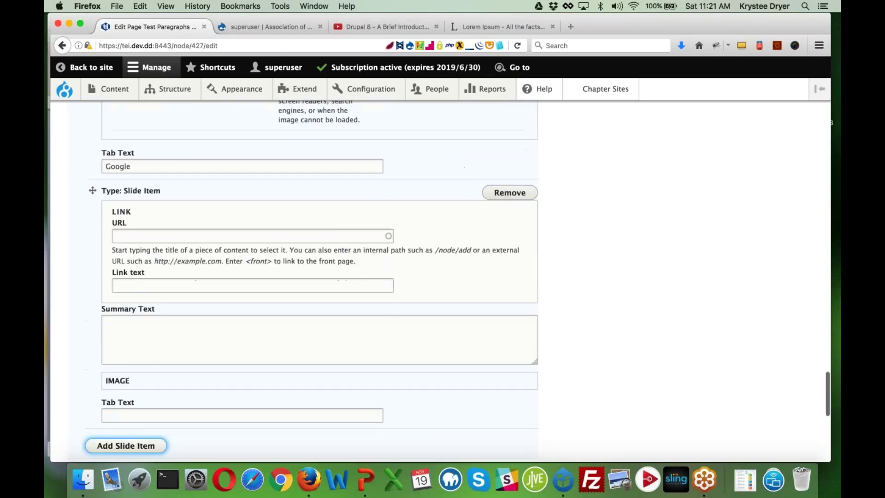
{"action": "left_click", "coordinate": [253, 236]}
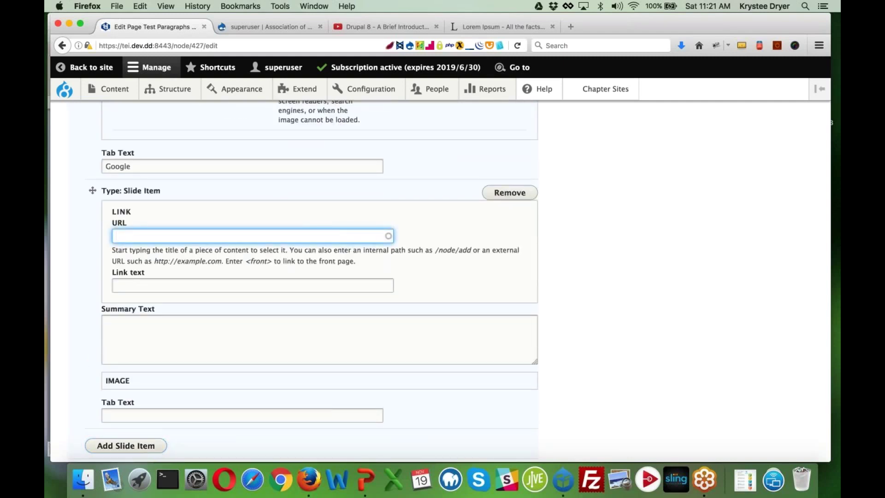
{"action": "type", "text": "Drupal"}
{"action": "key", "text": "BackSpace"}
{"action": "key", "text": "BackSpace"}
{"action": "key", "text": "BackSpace"}
{"action": "key", "text": "BackSpace"}
{"action": "key", "text": "BackSpace"}
{"action": "type", "text": "upal.org"}
{"action": "left_click", "coordinate": [298, 283]}
{"action": "type", "text": "Go to Drupa"}
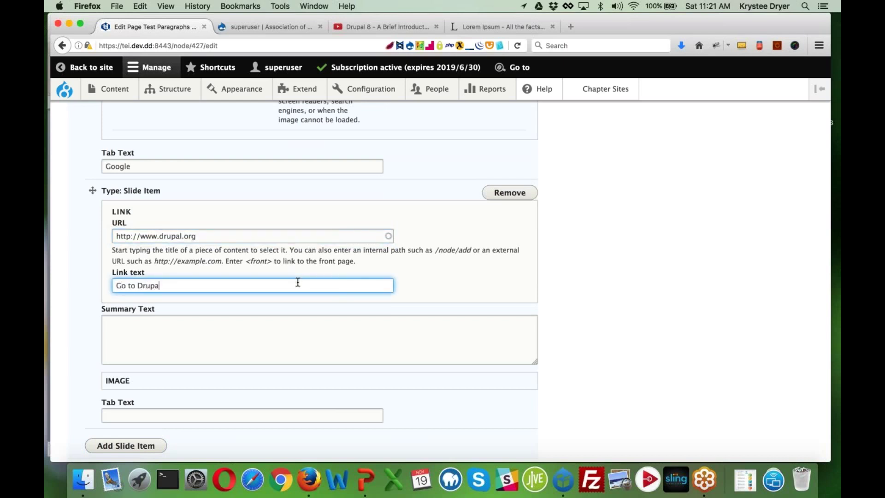
- Paste the Lorem Ipsum text as the second slide's summary and keep only "Fusce nec iaculis metus" through "tristique nisi vehicula in."
{"action": "left_click", "coordinate": [303, 322]}
{"action": "type", "text": "Lorem ipsum dolor sit amet, consectetur adipiscing elit. Fusce nec iaculis metus, sed mattis metus. Fusce suscipit quam eros, a tristique nisi vehicula in. In ac malesuada justo, et eleifend sapien. Integer faucibus felis molestie accumsan luctus. Phasellus eu tempor nisi, non mattis libero."}
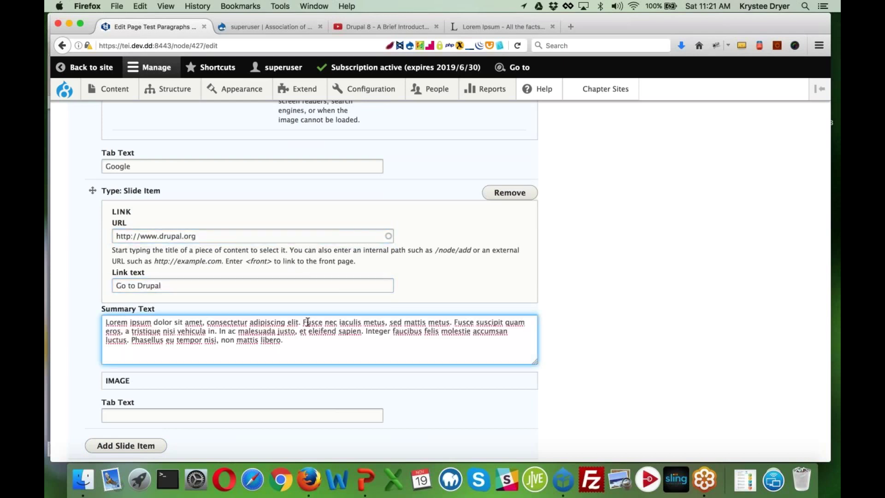
{"action": "left_click_drag", "start_coordinate": [300, 322], "coordinate": [106, 322]}
{"action": "key", "text": "BackSpace"}
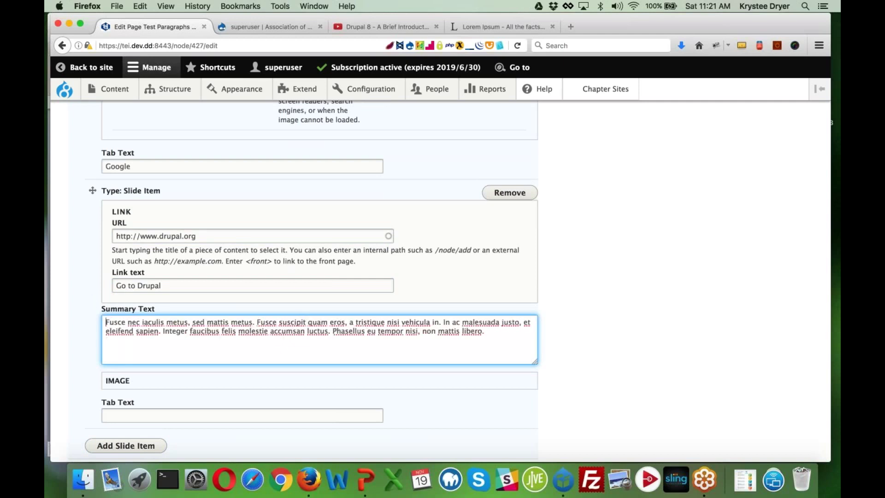
{"action": "left_click_drag", "start_coordinate": [442, 321], "coordinate": [510, 340]}
{"action": "key", "text": "BackSpace"}
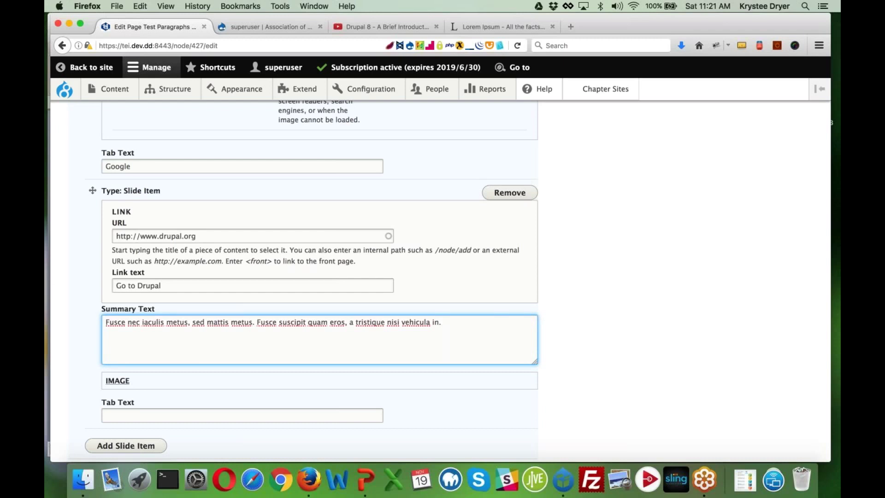
- Upload testslide2.jpeg from the Downloads folder and use it as the second slide's image
{"action": "left_click", "coordinate": [118, 380]}
{"action": "scroll", "coordinate": [209, 341], "scroll_direction": "down", "scroll_amount": 3}
{"action": "left_click", "coordinate": [180, 290]}
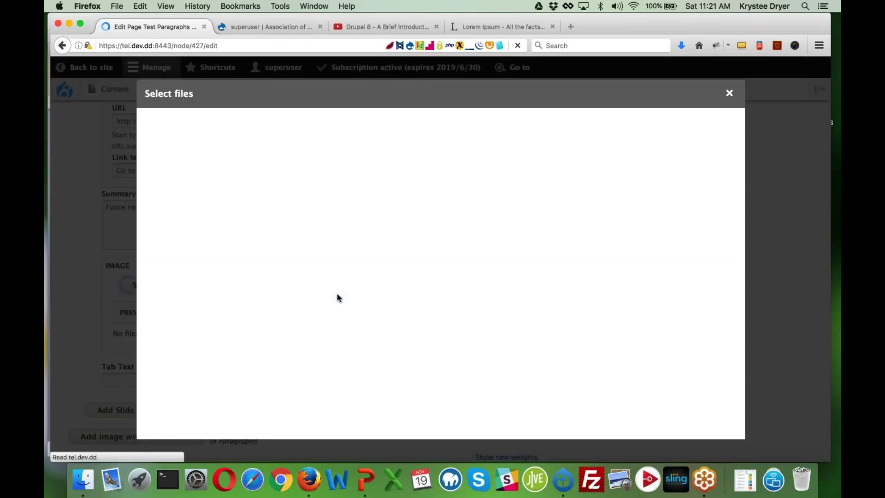
{"action": "left_click", "coordinate": [428, 204]}
{"action": "scroll", "coordinate": [409, 98], "scroll_direction": "up", "scroll_amount": 2}
{"action": "left_click", "coordinate": [408, 121]}
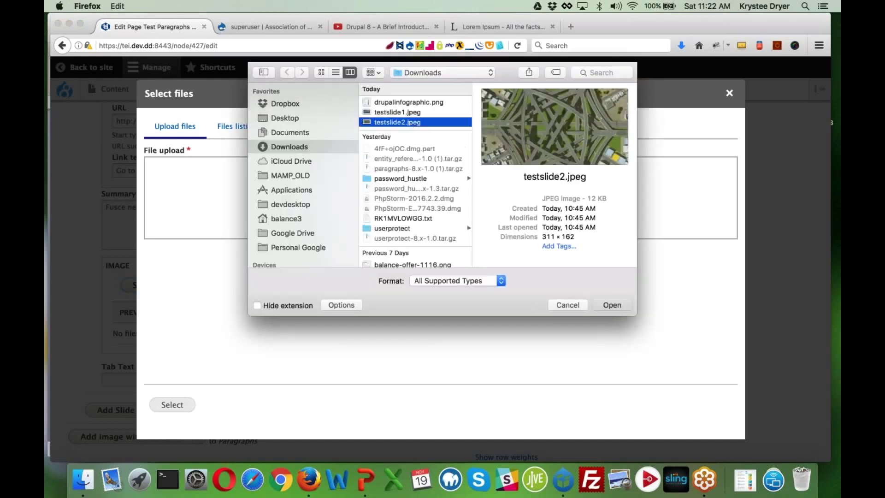
{"action": "key", "text": "Return"}
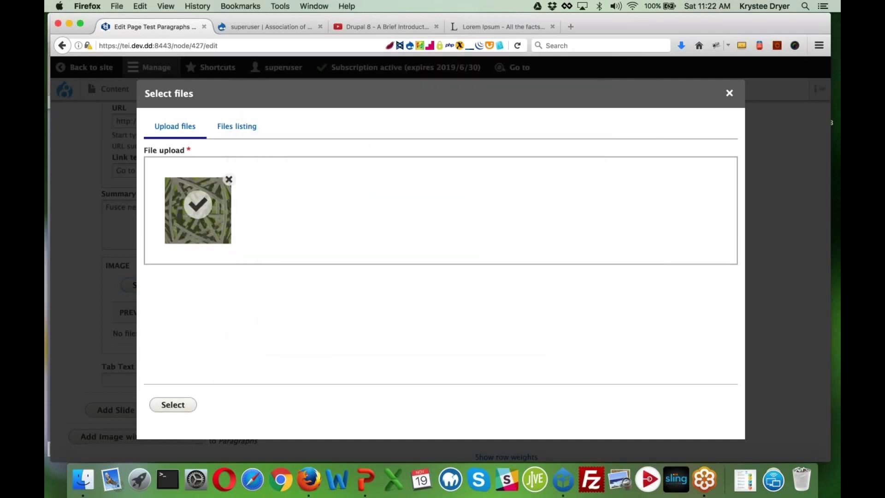
{"action": "left_click", "coordinate": [192, 397]}
{"action": "left_click", "coordinate": [184, 410]}
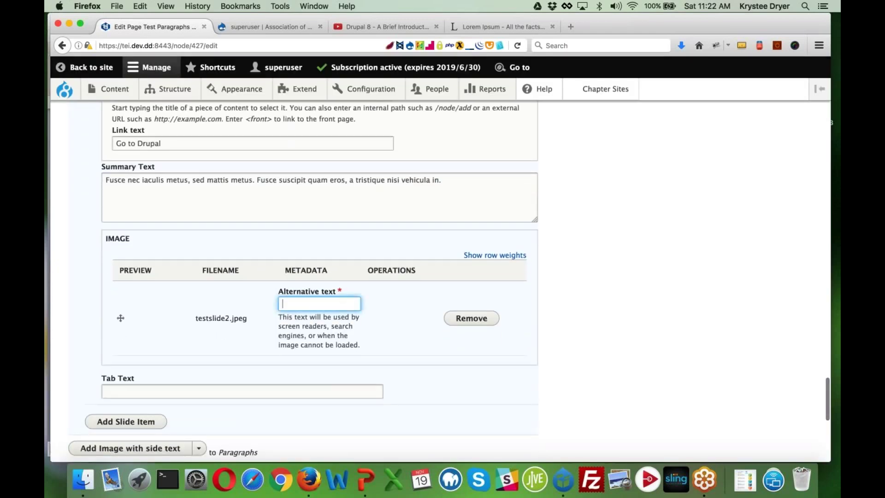
- Set the second slide image's alternative text to "test slide" and the slide's tab text to "Drupal"
{"action": "type", "text": "tet s"}
{"action": "key", "text": "BackSpace"}
{"action": "key", "text": "BackSpace"}
{"action": "key", "text": "BackSpace"}
{"action": "key", "text": "BackSpace"}
{"action": "type", "text": "est slid"}
{"action": "scroll", "coordinate": [391, 289], "scroll_direction": "down", "scroll_amount": 5}
{"action": "left_click", "coordinate": [371, 270]}
{"action": "type", "text": "Drupal"}
- Save the page and check the published slideshow by switching between its Google and Drupal slides
{"action": "scroll", "coordinate": [369, 277], "scroll_direction": "down", "scroll_amount": 10}
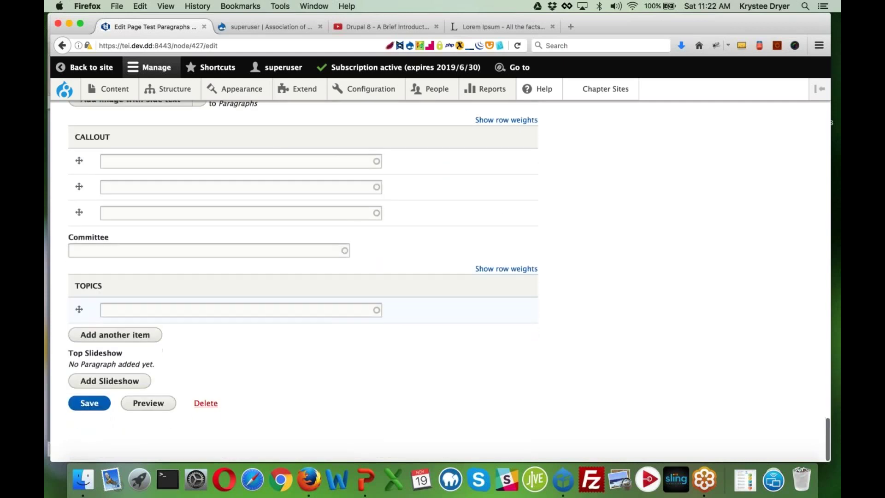
{"action": "left_click", "coordinate": [89, 403]}
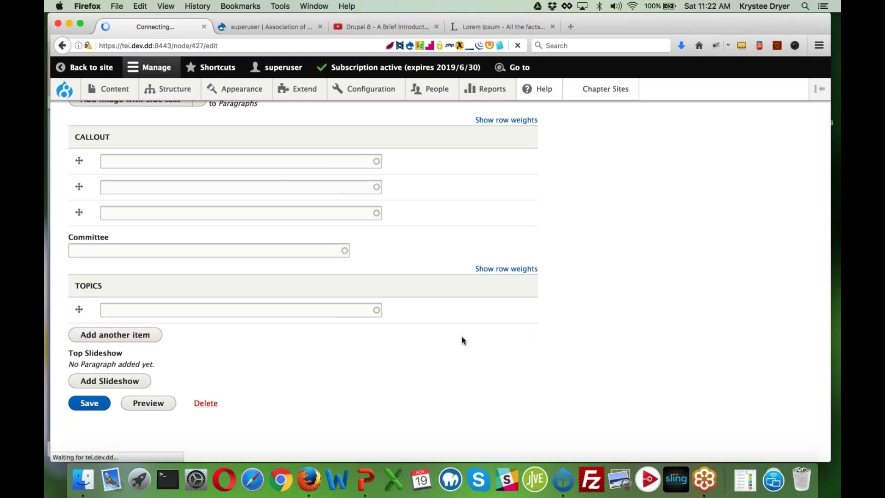
{"action": "scroll", "coordinate": [461, 336], "scroll_direction": "down", "scroll_amount": 20}
{"action": "scroll", "coordinate": [621, 115], "scroll_direction": "down", "scroll_amount": 15}
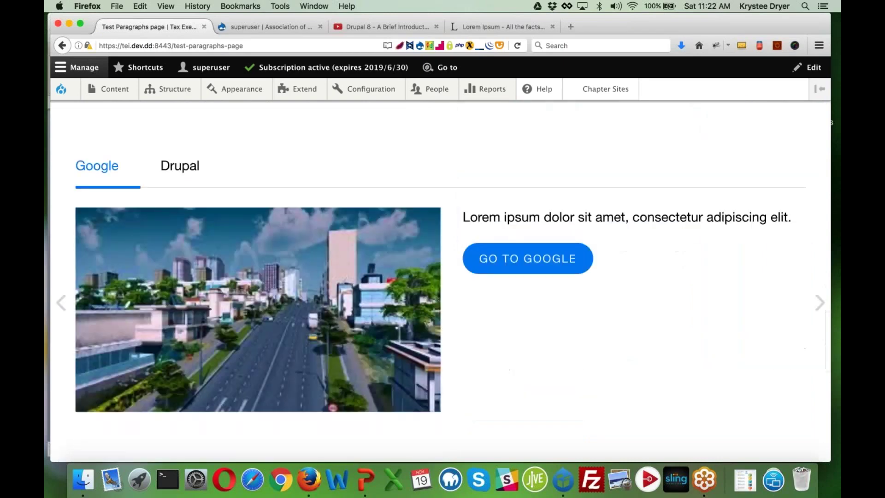
{"action": "scroll", "coordinate": [309, 163], "scroll_direction": "up", "scroll_amount": 2}
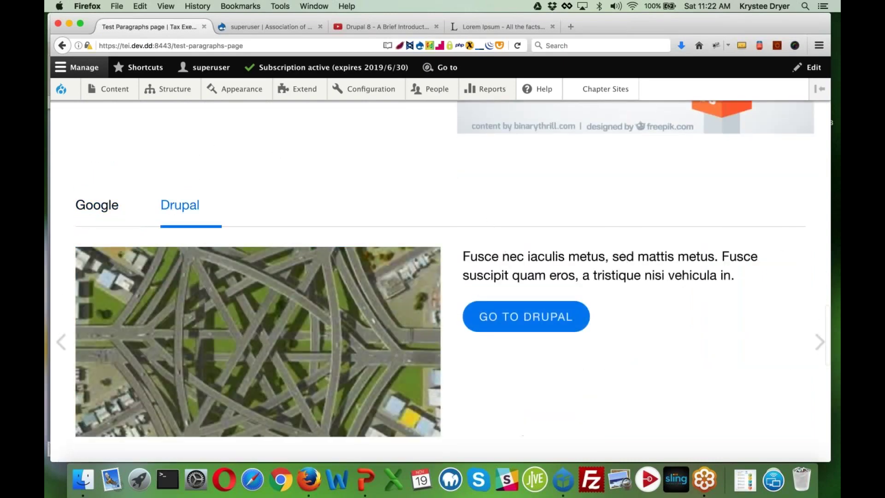
{"action": "left_click", "coordinate": [92, 206]}
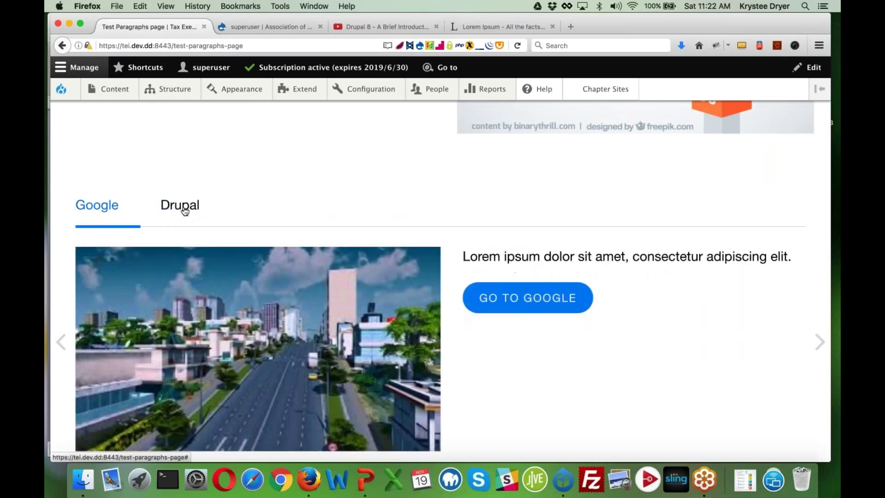
{"action": "left_click", "coordinate": [185, 211]}
{"action": "left_click", "coordinate": [100, 210]}
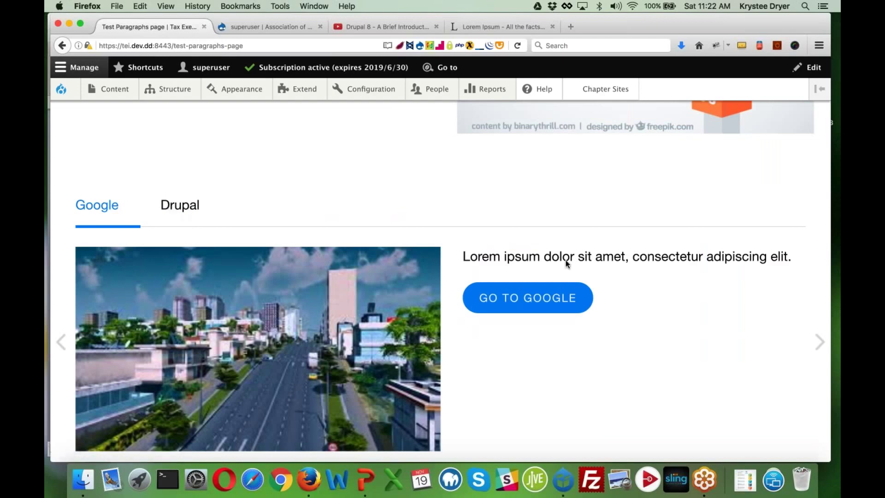
{"action": "left_click", "coordinate": [195, 208]}
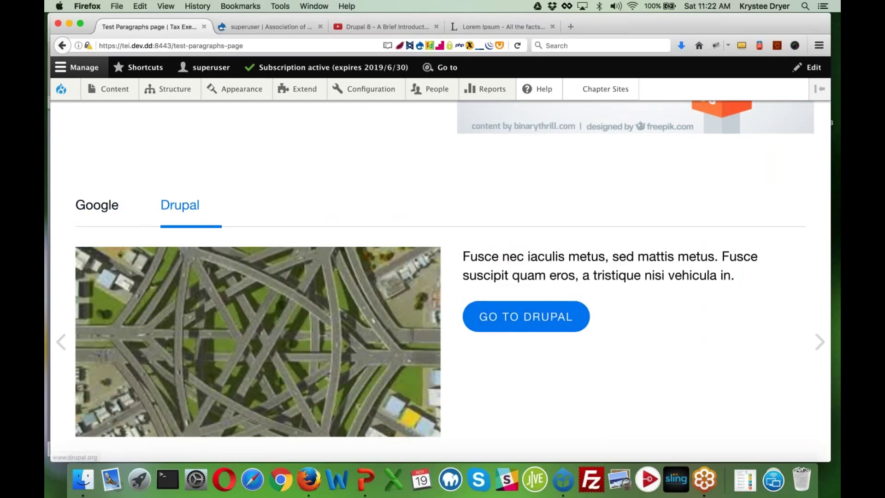
{"action": "left_click", "coordinate": [107, 207]}
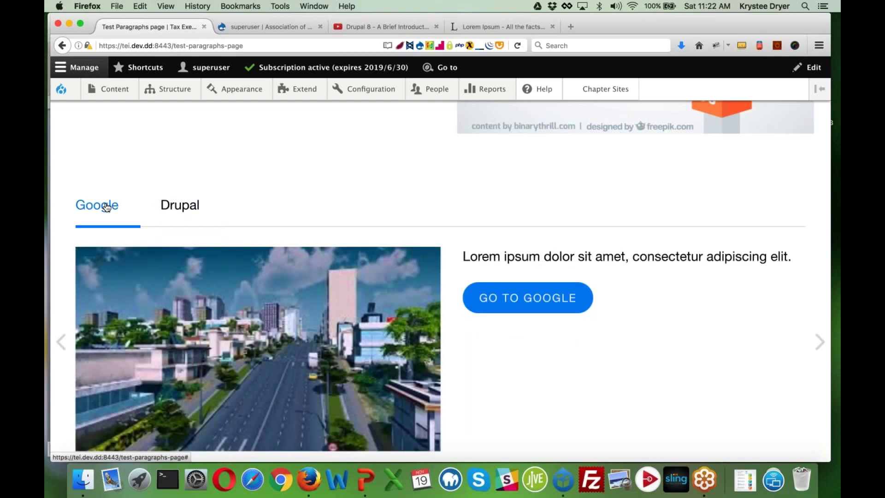
{"action": "scroll", "coordinate": [510, 340], "scroll_direction": "down", "scroll_amount": 2}
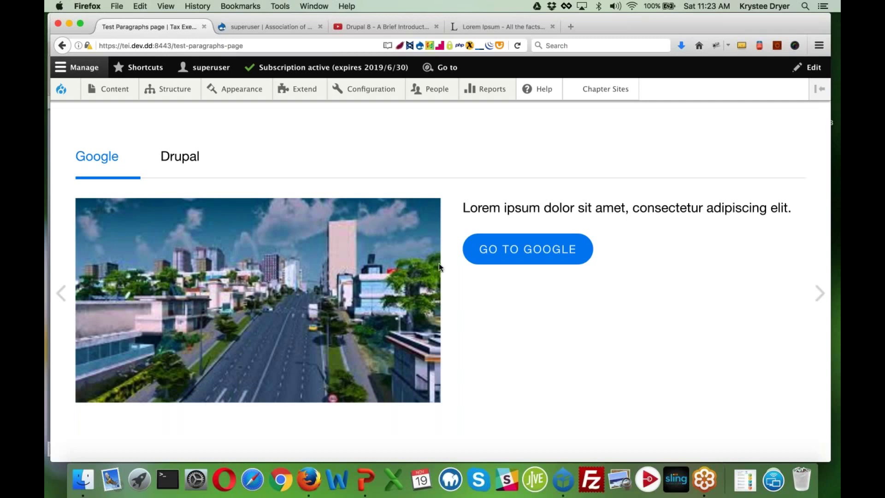
- Open a new draft of the page at its slideshow paragraph and dismiss the iCloud connection alert
{"action": "scroll", "coordinate": [491, 353], "scroll_direction": "up", "scroll_amount": 10}
{"action": "scroll", "coordinate": [443, 277], "scroll_direction": "up", "scroll_amount": 8}
{"action": "left_click", "coordinate": [115, 349]}
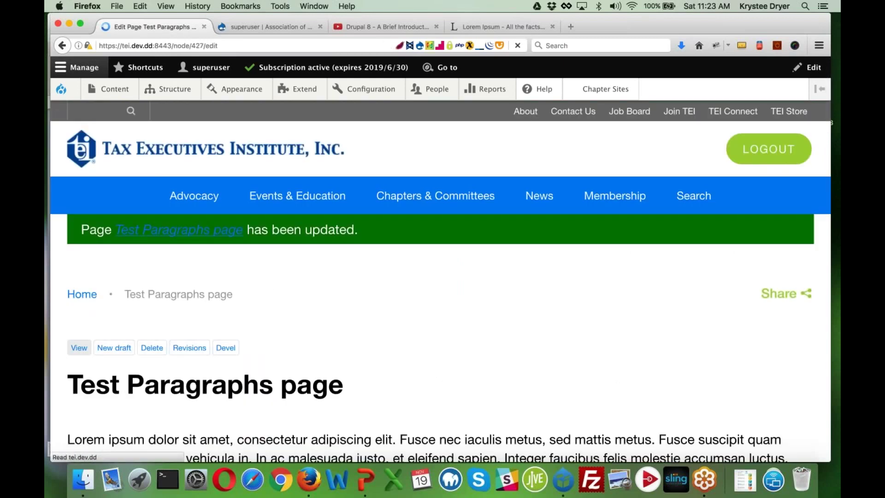
{"action": "scroll", "coordinate": [318, 277], "scroll_direction": "down", "scroll_amount": 15}
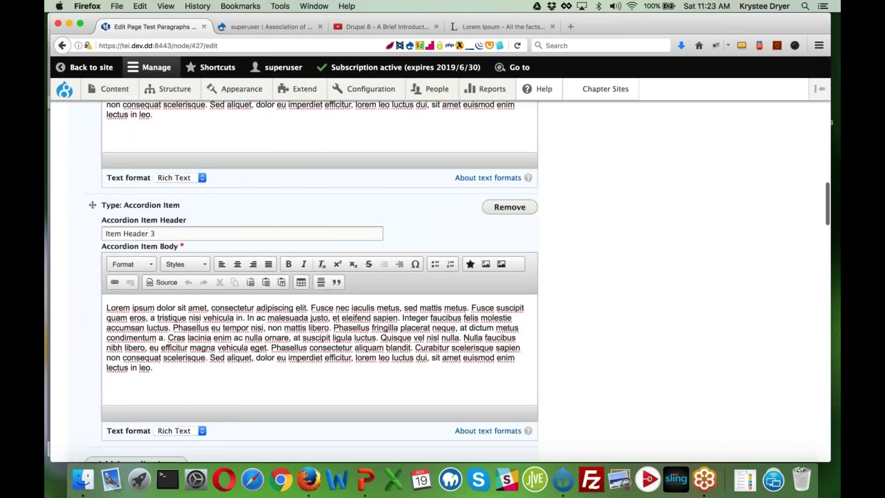
{"action": "scroll", "coordinate": [318, 277], "scroll_direction": "down", "scroll_amount": 15}
{"action": "scroll", "coordinate": [318, 277], "scroll_direction": "up", "scroll_amount": 6}
{"action": "scroll", "coordinate": [304, 277], "scroll_direction": "up", "scroll_amount": 12}
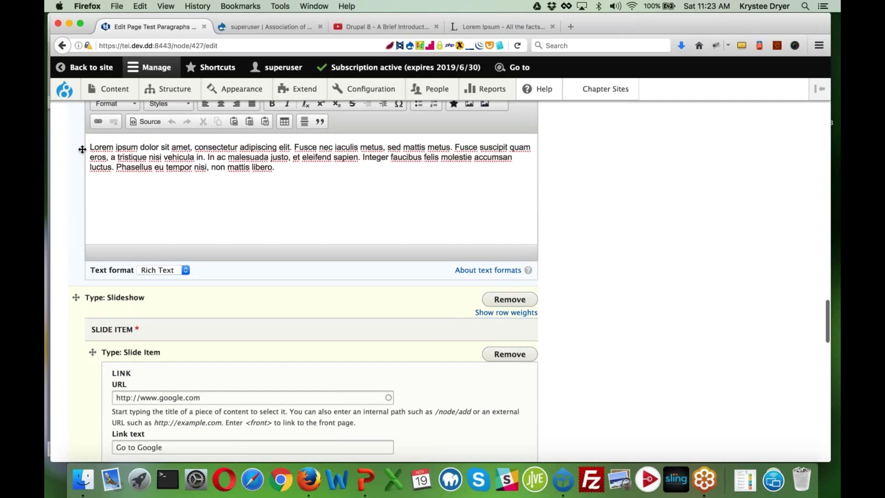
{"action": "scroll", "coordinate": [83, 150], "scroll_direction": "down", "scroll_amount": 8}
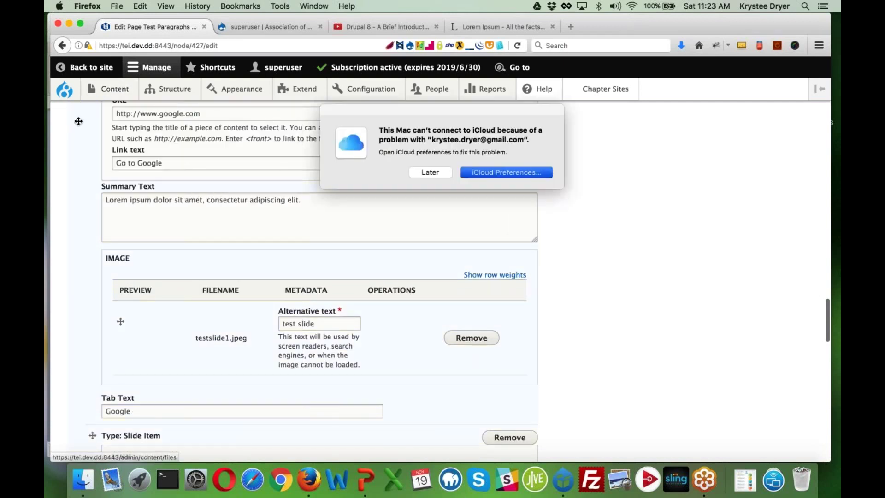
{"action": "left_click_drag", "start_coordinate": [79, 122], "coordinate": [78, 115]}
{"action": "left_click", "coordinate": [431, 172]}
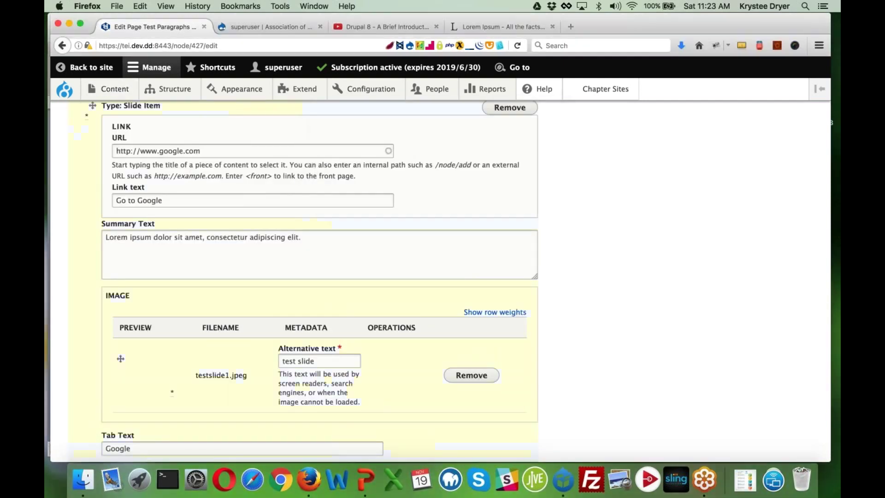
- Move the Slideshow paragraph up above the video with side text, directly below the accordion
{"action": "scroll", "coordinate": [68, 301], "scroll_direction": "down", "scroll_amount": 15}
{"action": "scroll", "coordinate": [68, 300], "scroll_direction": "up", "scroll_amount": 12}
{"action": "scroll", "coordinate": [69, 300], "scroll_direction": "up", "scroll_amount": 15}
{"action": "left_click_drag", "start_coordinate": [75, 427], "coordinate": [77, 179]}
{"action": "scroll", "coordinate": [74, 318], "scroll_direction": "up", "scroll_amount": 8}
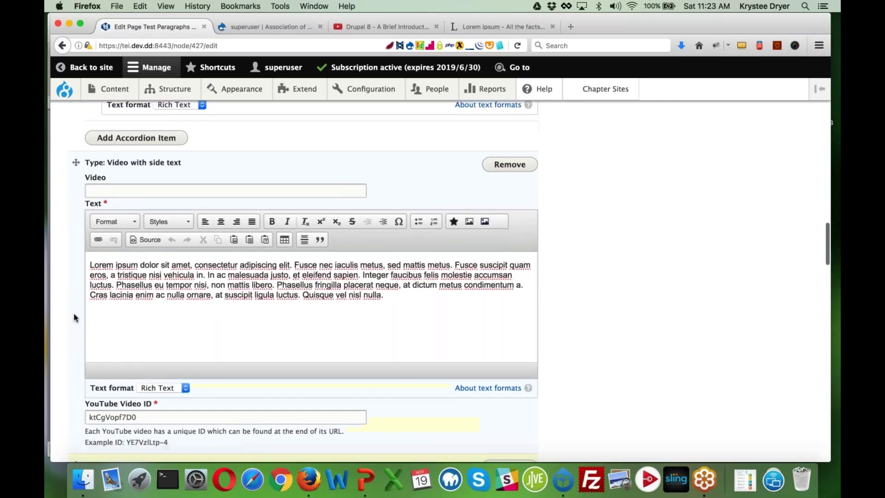
{"action": "scroll", "coordinate": [74, 317], "scroll_direction": "down", "scroll_amount": 3}
{"action": "scroll", "coordinate": [88, 207], "scroll_direction": "down", "scroll_amount": 10}
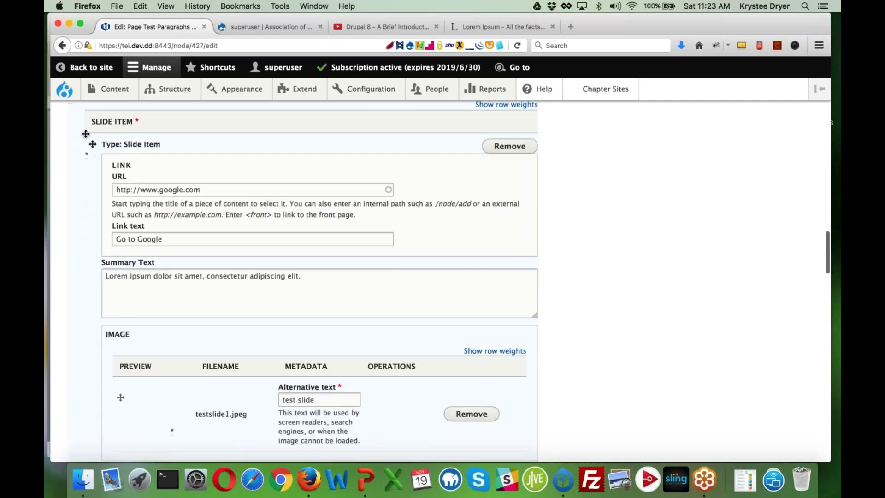
{"action": "scroll", "coordinate": [81, 117], "scroll_direction": "up", "scroll_amount": 10}
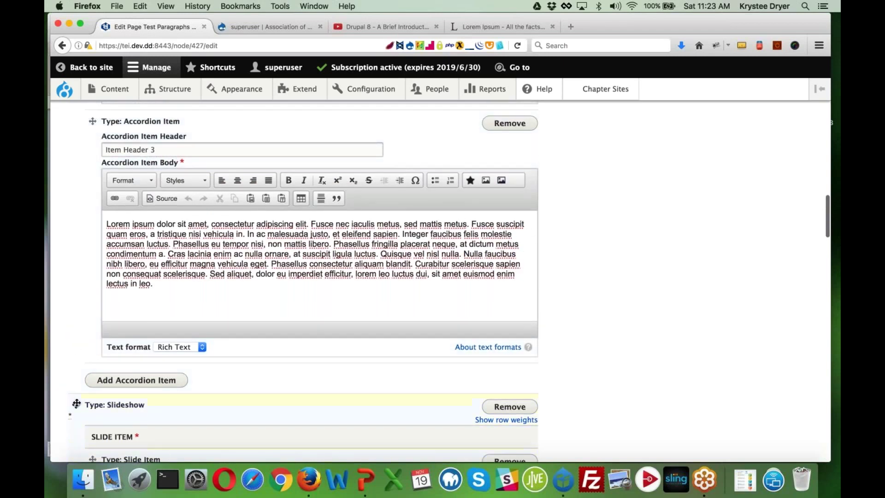
{"action": "mouse_move", "coordinate": [115, 89]}
{"action": "scroll", "coordinate": [92, 106], "scroll_direction": "up", "scroll_amount": 1}
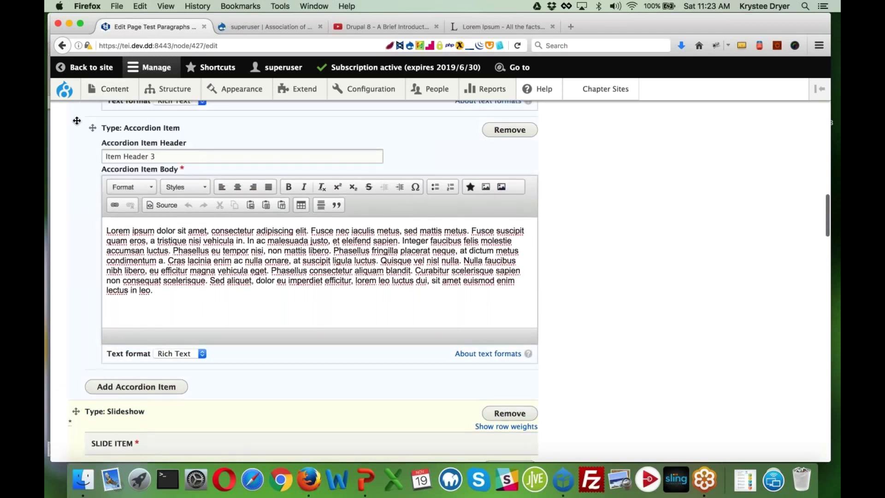
{"action": "mouse_move", "coordinate": [64, 89]}
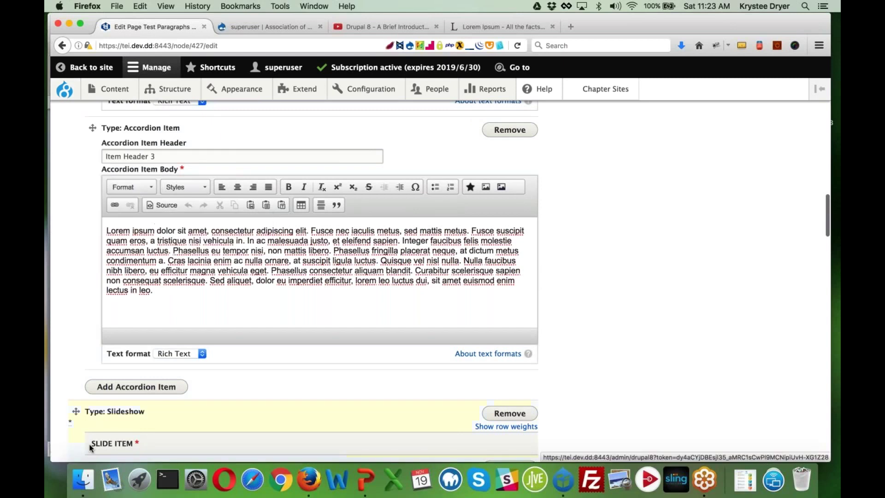
- Move the Slideshow paragraph from below the accordion to the first position in the Paragraphs list
{"action": "left_click", "coordinate": [75, 409]}
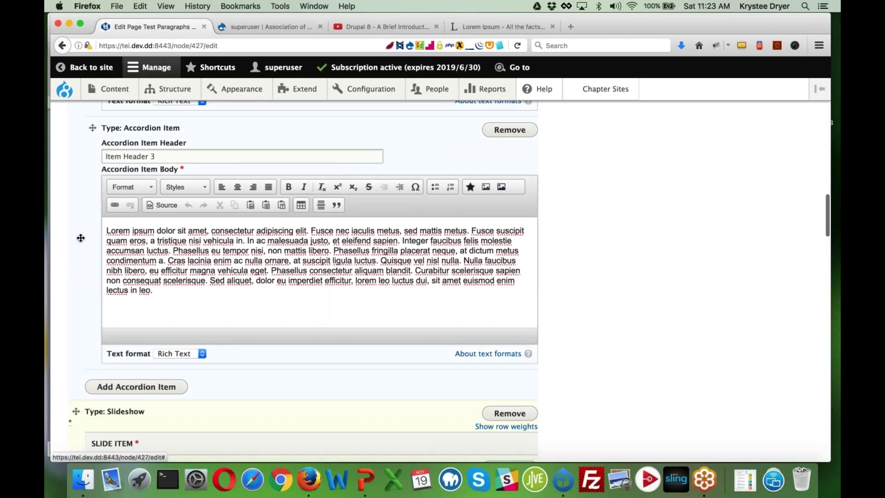
{"action": "mouse_move", "coordinate": [65, 89]}
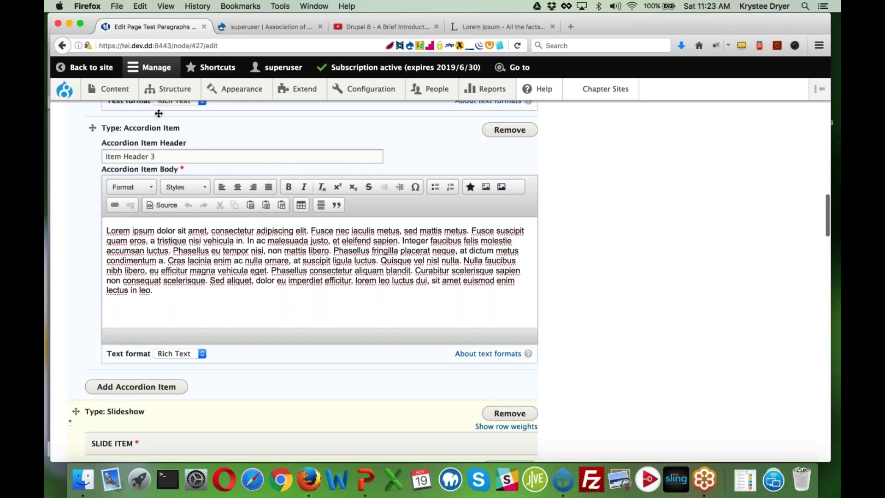
{"action": "scroll", "coordinate": [110, 119], "scroll_direction": "up", "scroll_amount": 4}
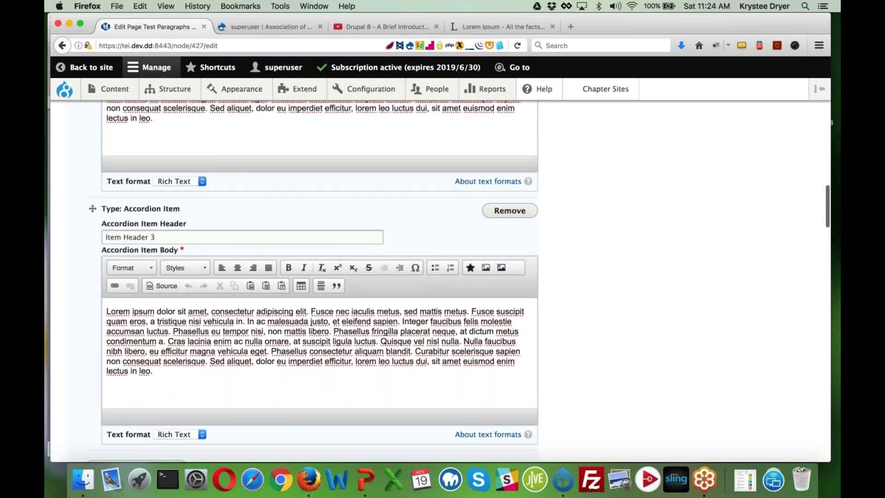
{"action": "scroll", "coordinate": [76, 206], "scroll_direction": "down", "scroll_amount": 15}
{"action": "scroll", "coordinate": [77, 205], "scroll_direction": "up", "scroll_amount": 5}
{"action": "scroll", "coordinate": [76, 205], "scroll_direction": "up", "scroll_amount": 6}
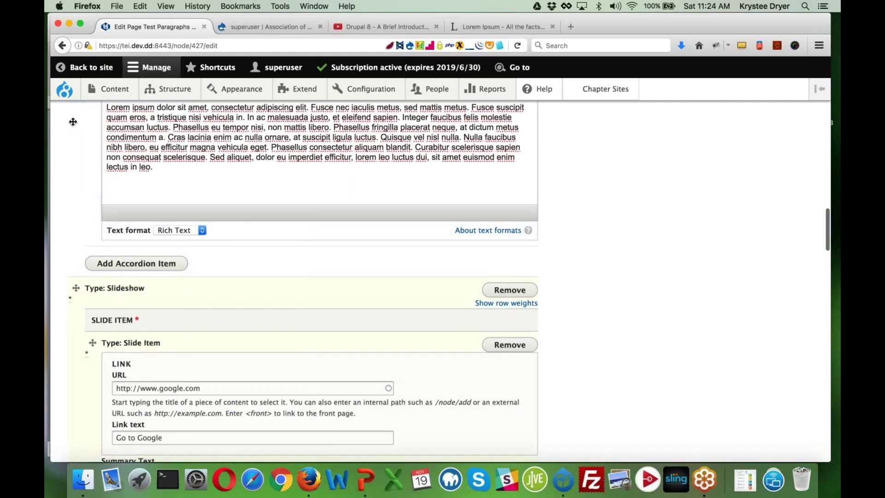
{"action": "scroll", "coordinate": [87, 203], "scroll_direction": "up", "scroll_amount": 6}
{"action": "scroll", "coordinate": [87, 203], "scroll_direction": "down", "scroll_amount": 18}
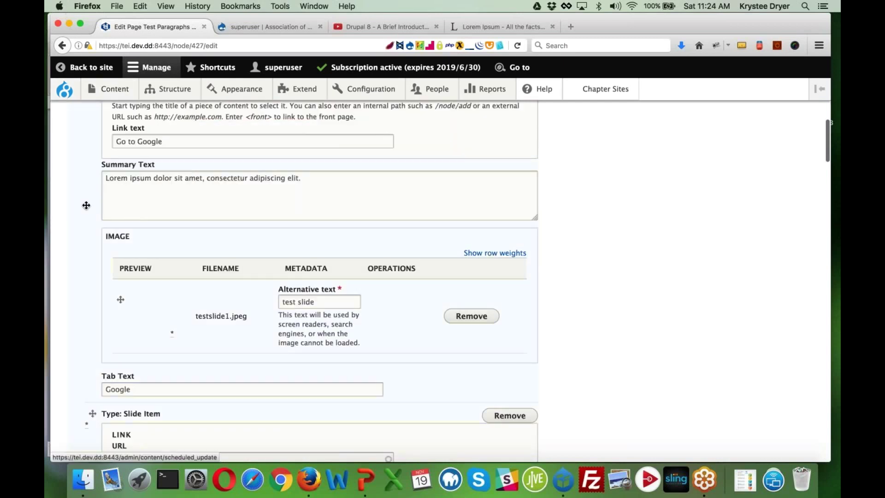
{"action": "scroll", "coordinate": [303, 281], "scroll_direction": "up", "scroll_amount": 10}
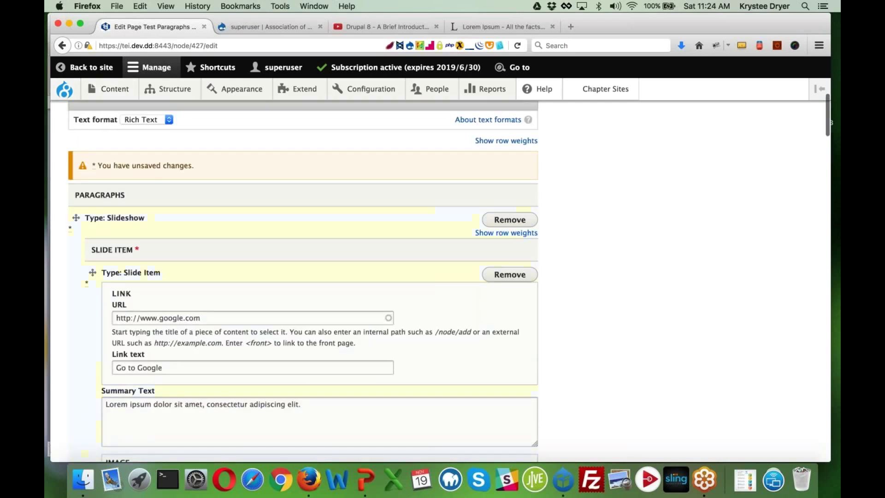
{"action": "scroll", "coordinate": [94, 225], "scroll_direction": "up", "scroll_amount": 2}
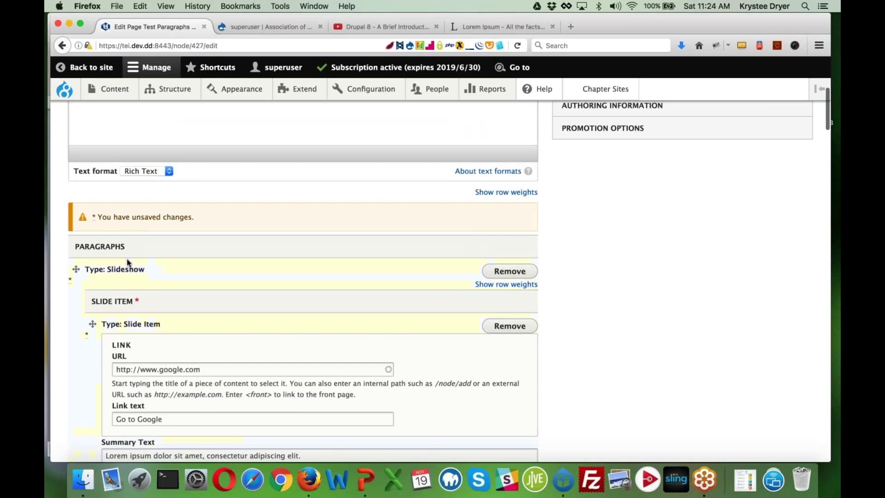
- Save the reordered page and review the slideshow's placement on the published page
{"action": "scroll", "coordinate": [126, 259], "scroll_direction": "up", "scroll_amount": 9}
{"action": "scroll", "coordinate": [126, 258], "scroll_direction": "down", "scroll_amount": 8}
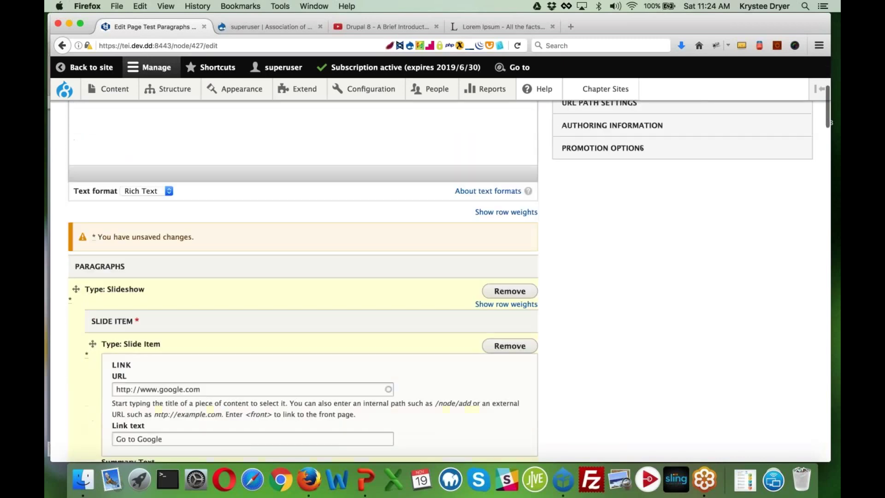
{"action": "scroll", "coordinate": [156, 283], "scroll_direction": "down", "scroll_amount": 15}
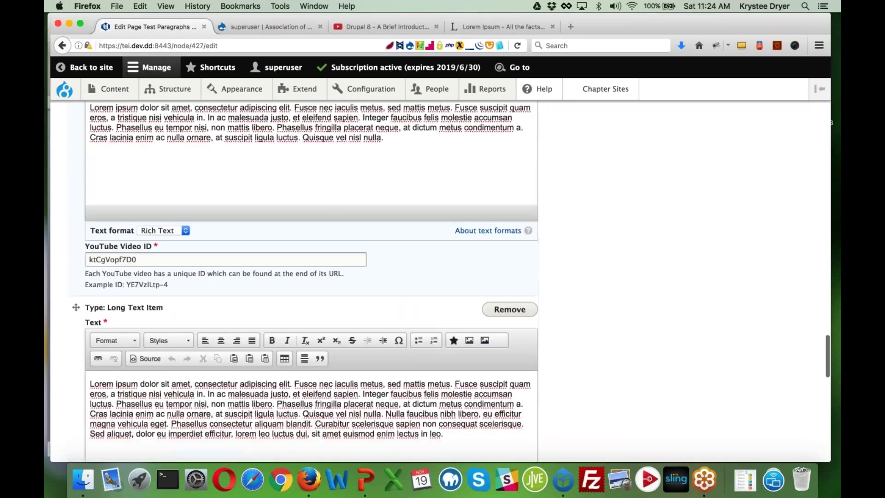
{"action": "scroll", "coordinate": [156, 282], "scroll_direction": "down", "scroll_amount": 15}
{"action": "left_click", "coordinate": [89, 403]}
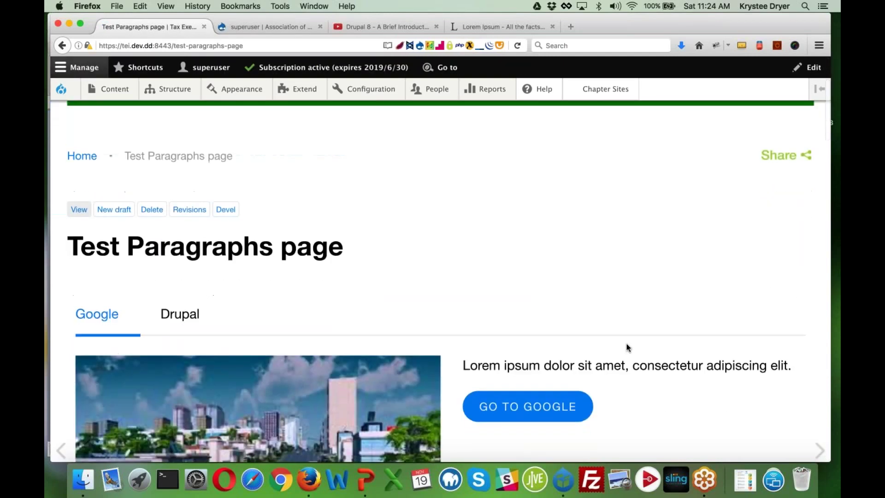
{"action": "scroll", "coordinate": [626, 344], "scroll_direction": "down", "scroll_amount": 3}
{"action": "scroll", "coordinate": [397, 351], "scroll_direction": "down", "scroll_amount": 5}
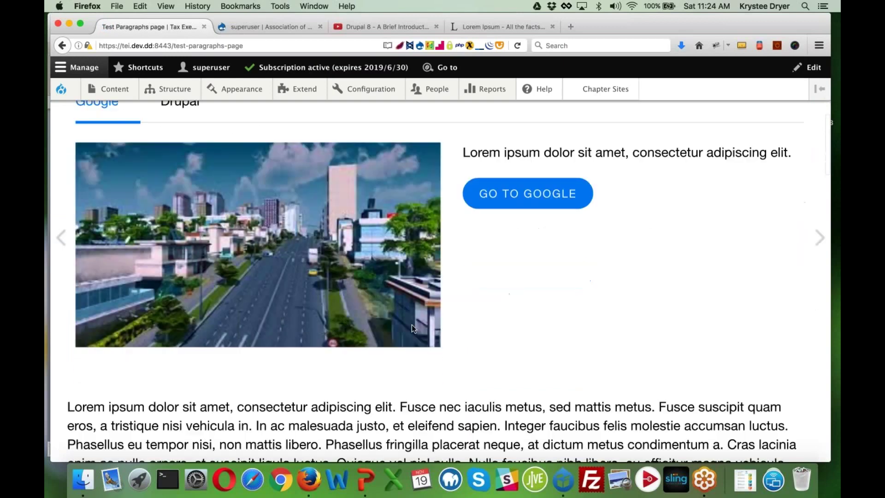
{"action": "scroll", "coordinate": [577, 376], "scroll_direction": "up", "scroll_amount": 2}
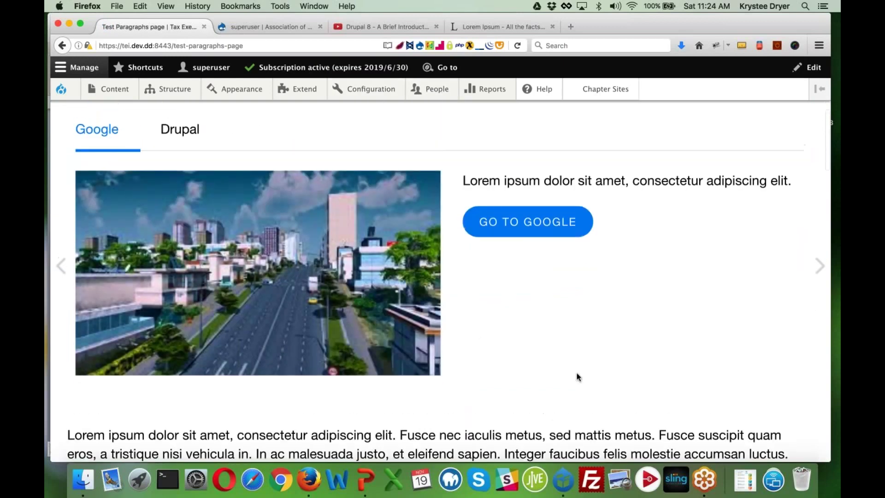
- Examine the published page's paragraphs from the slideshow down to the sponsors section, including the slideshow's Drupal slide
{"action": "scroll", "coordinate": [577, 376], "scroll_direction": "down", "scroll_amount": 10}
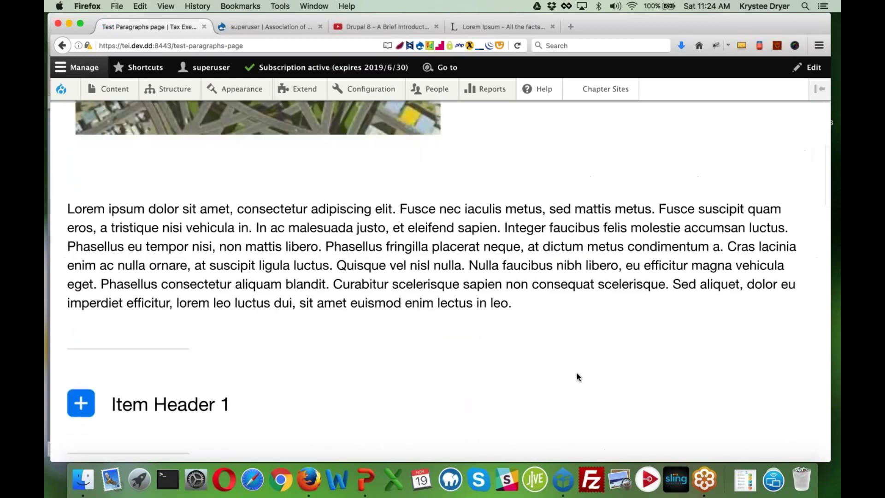
{"action": "scroll", "coordinate": [578, 376], "scroll_direction": "down", "scroll_amount": 10}
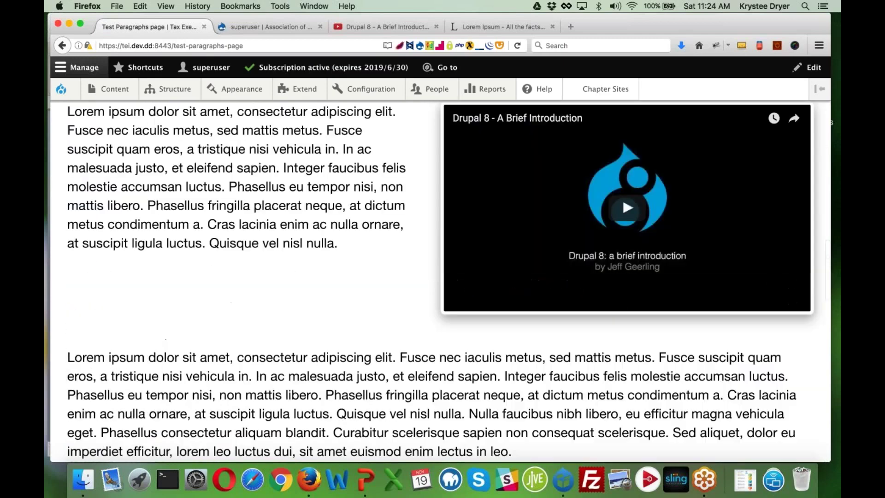
{"action": "scroll", "coordinate": [438, 281], "scroll_direction": "down", "scroll_amount": 8}
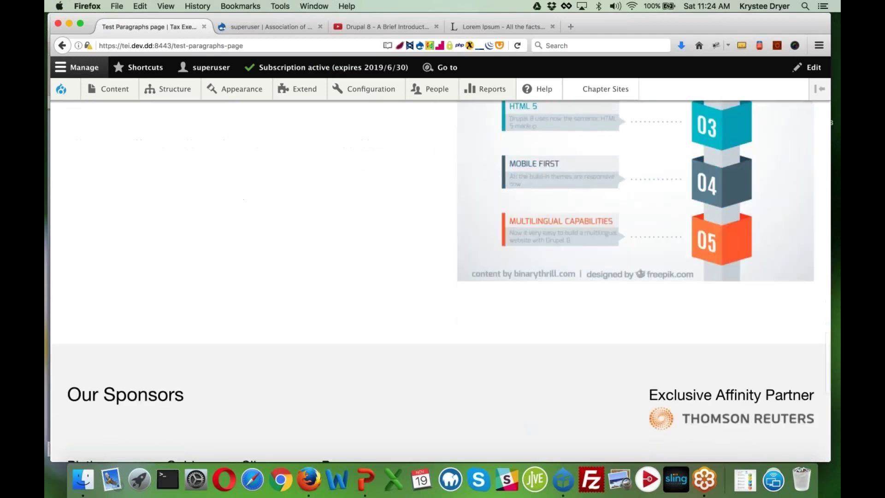
{"action": "scroll", "coordinate": [439, 281], "scroll_direction": "up", "scroll_amount": 6}
{"action": "scroll", "coordinate": [439, 281], "scroll_direction": "up", "scroll_amount": 20}
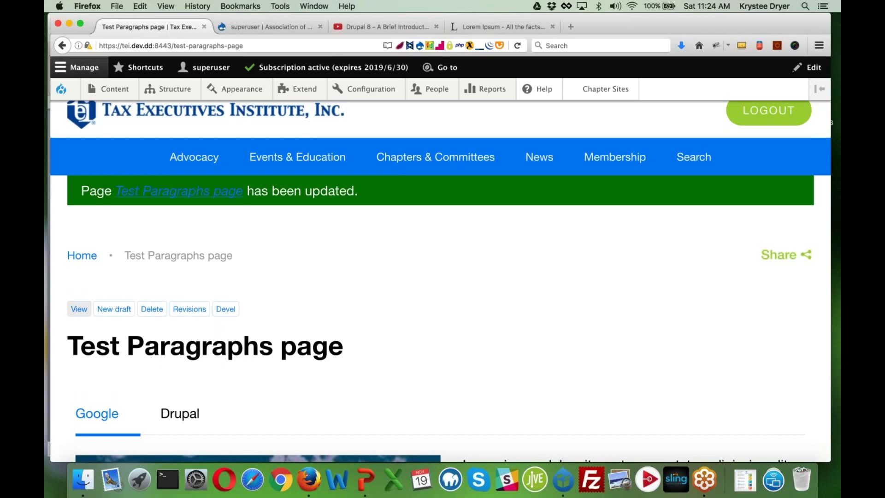
{"action": "left_click", "coordinate": [180, 414]}
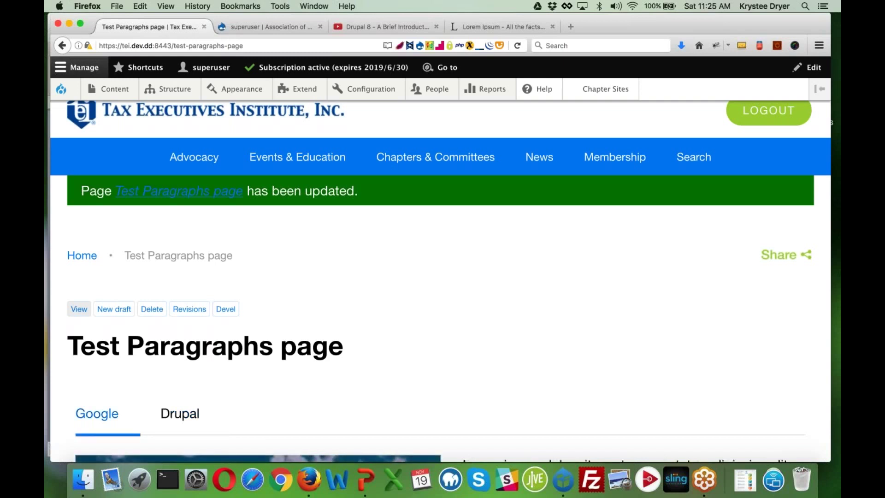
{"action": "scroll", "coordinate": [469, 369], "scroll_direction": "up", "scroll_amount": 2}
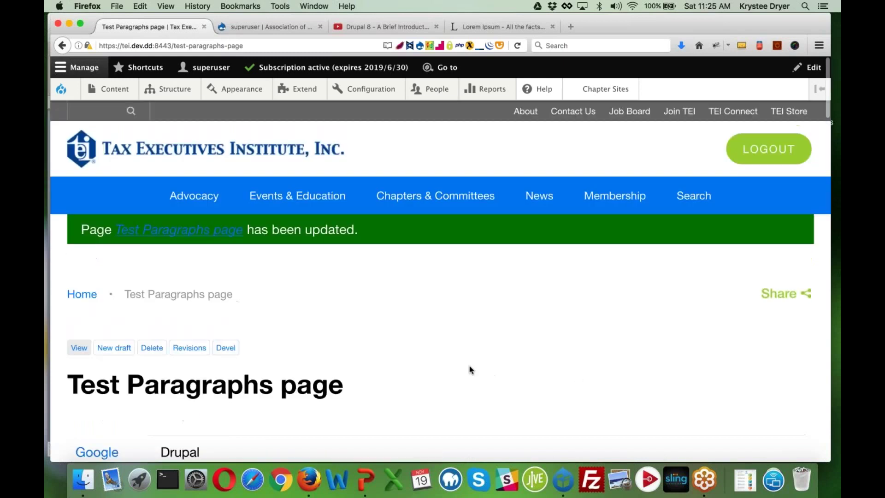
{"action": "scroll", "coordinate": [469, 369], "scroll_direction": "down", "scroll_amount": 8}
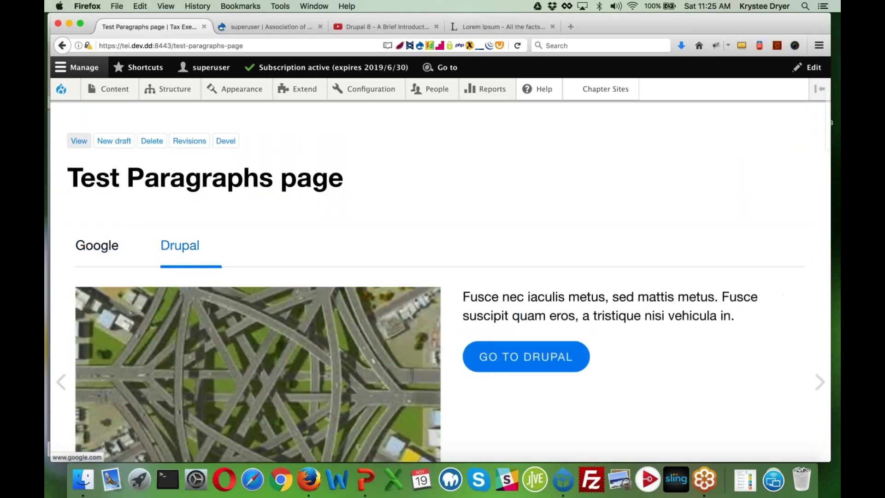
{"action": "scroll", "coordinate": [469, 369], "scroll_direction": "down", "scroll_amount": 7}
{"action": "scroll", "coordinate": [469, 369], "scroll_direction": "down", "scroll_amount": 11}
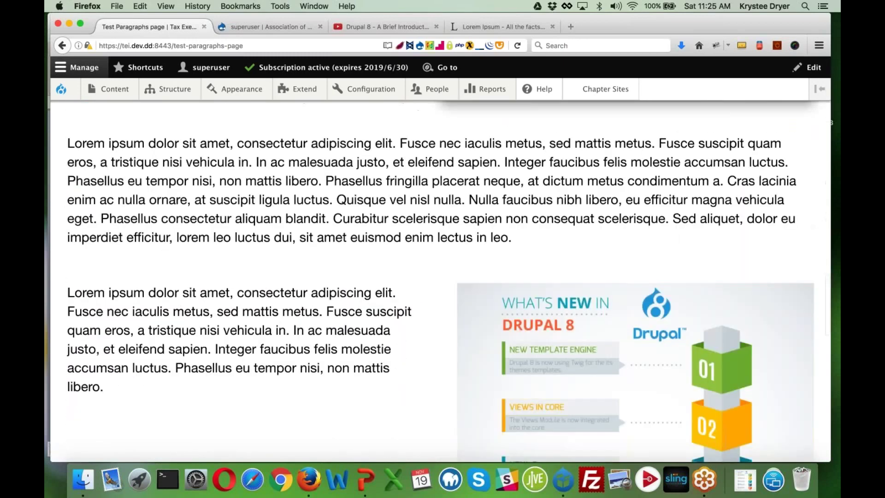
{"action": "scroll", "coordinate": [440, 281], "scroll_direction": "down", "scroll_amount": 15}
{"action": "scroll", "coordinate": [440, 281], "scroll_direction": "up", "scroll_amount": 20}
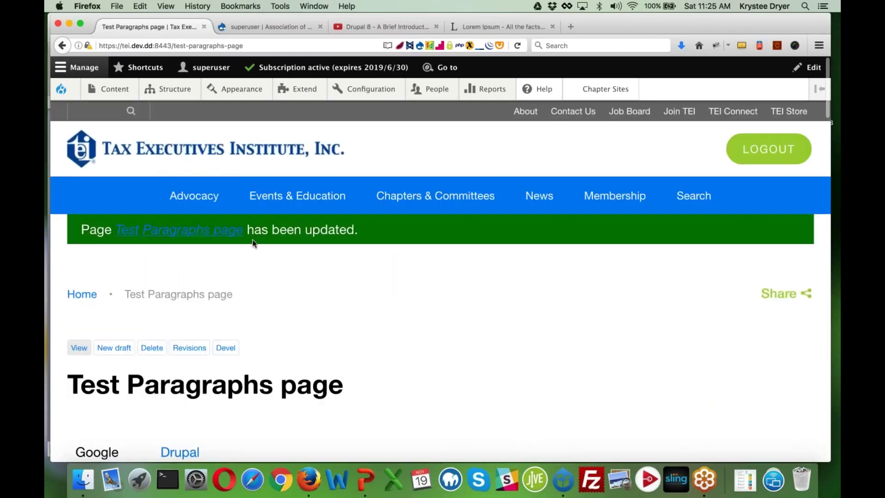
- Open the site's list of paragraphs types and look through the available types
{"action": "mouse_move", "coordinate": [175, 88]}
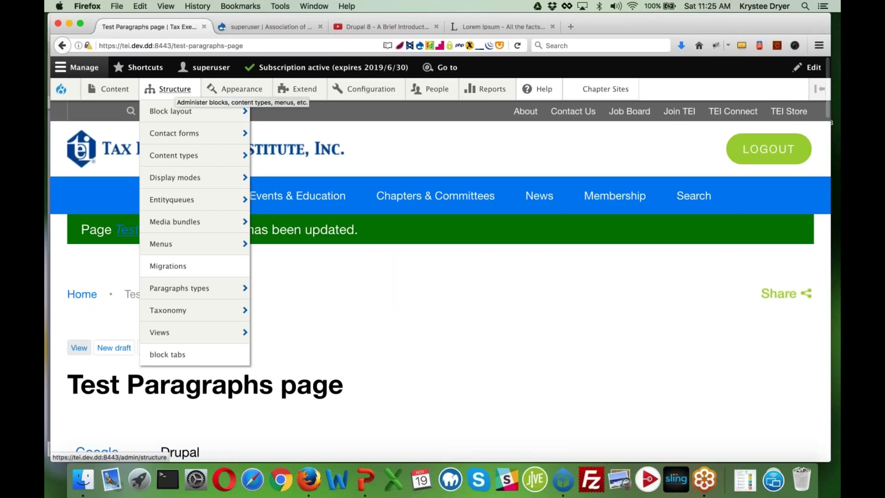
{"action": "mouse_move", "coordinate": [171, 288]}
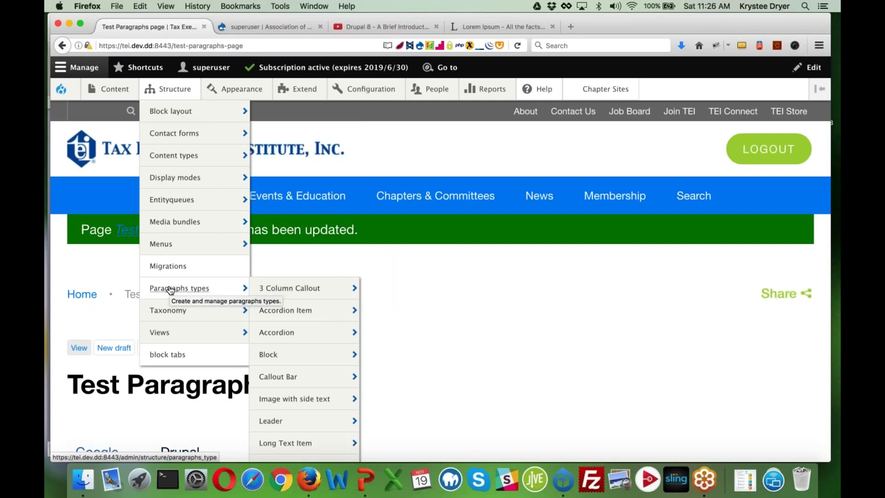
{"action": "left_click", "coordinate": [171, 289]}
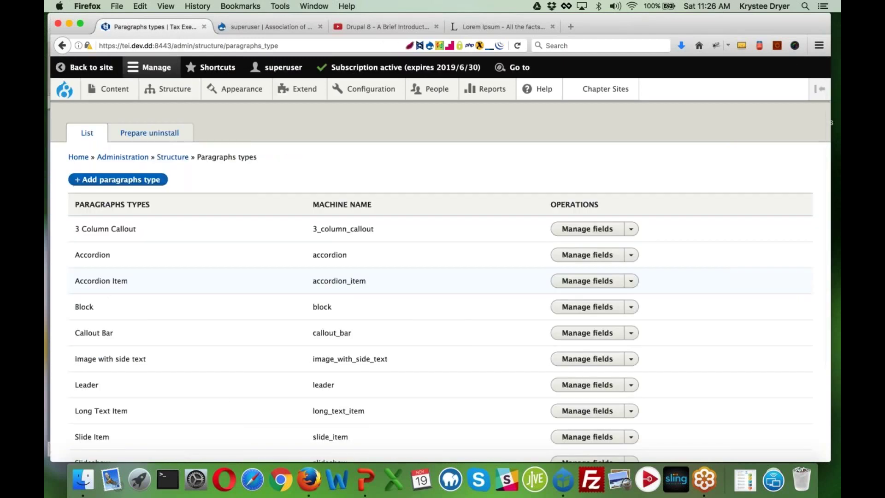
{"action": "scroll", "coordinate": [440, 277], "scroll_direction": "down", "scroll_amount": 3}
{"action": "scroll", "coordinate": [125, 152], "scroll_direction": "up", "scroll_amount": 1}
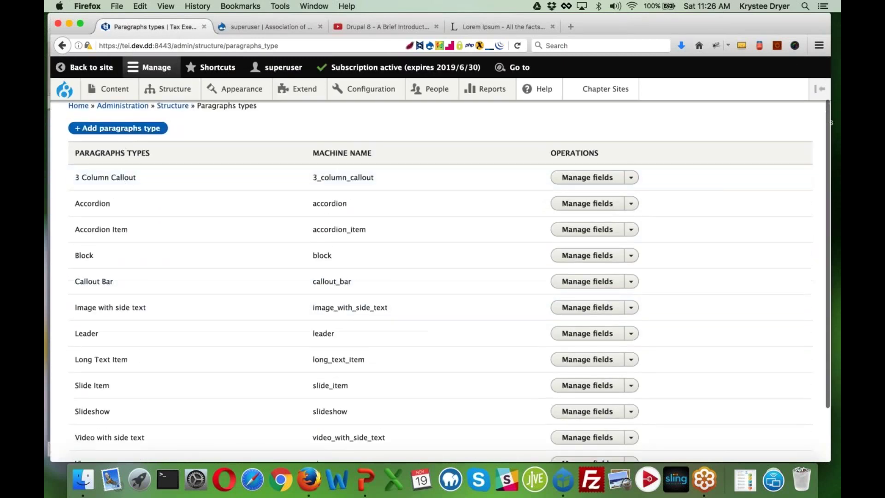
{"action": "scroll", "coordinate": [79, 451], "scroll_direction": "down", "scroll_amount": 1}
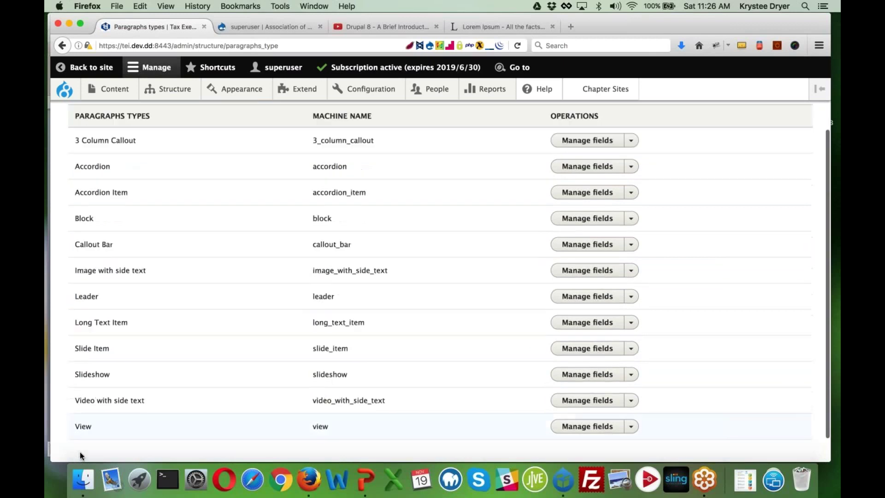
{"action": "scroll", "coordinate": [79, 454], "scroll_direction": "up", "scroll_amount": 3}
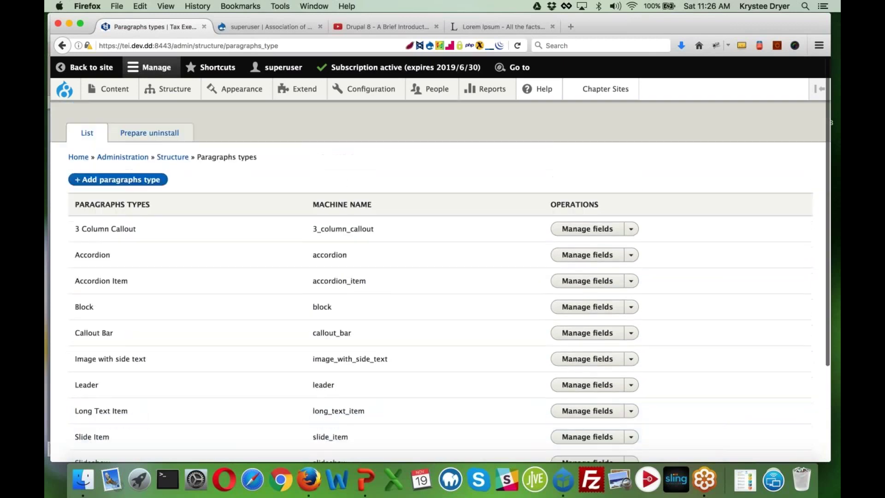
{"action": "scroll", "coordinate": [139, 236], "scroll_direction": "down", "scroll_amount": 2}
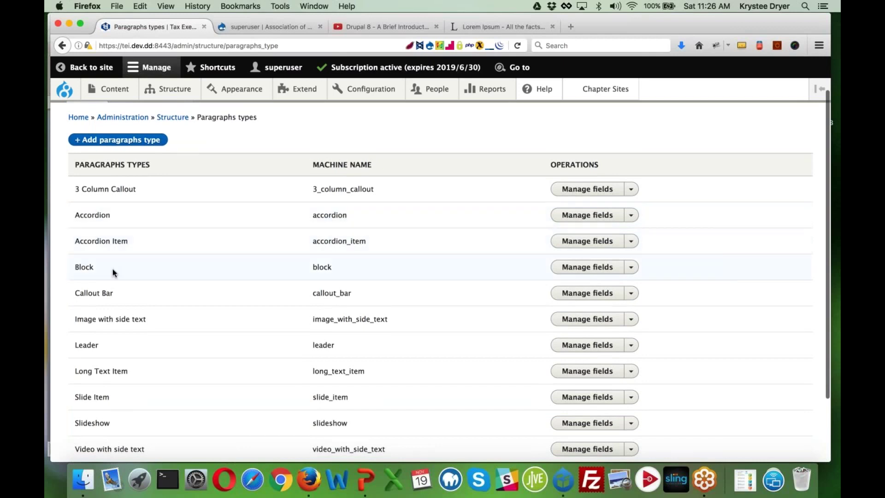
{"action": "scroll", "coordinate": [110, 279], "scroll_direction": "down", "scroll_amount": 2}
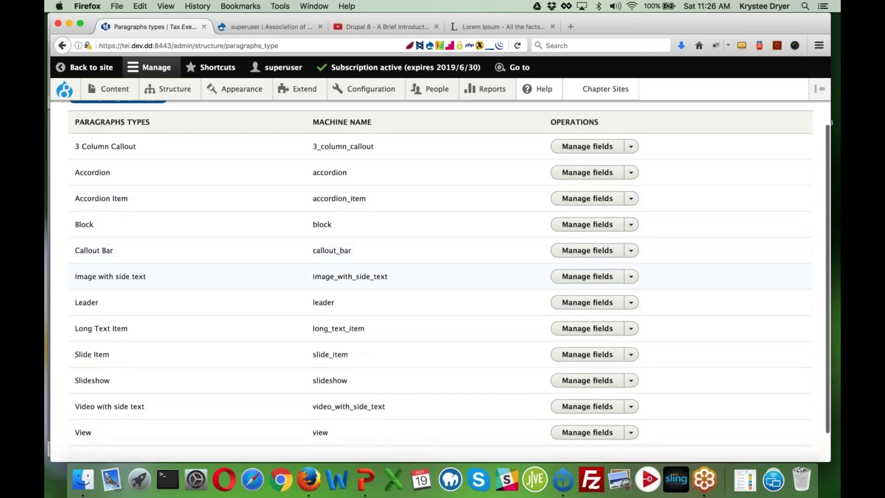
{"action": "scroll", "coordinate": [440, 277], "scroll_direction": "up", "scroll_amount": 2}
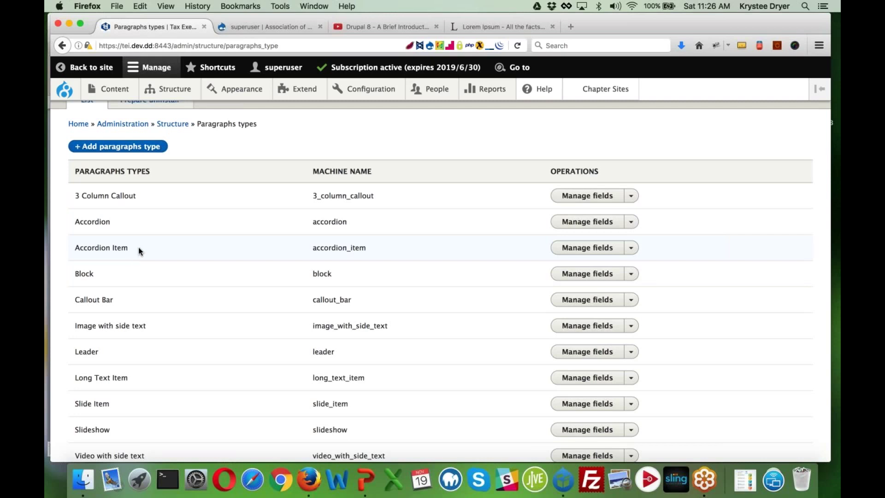
- Examine the fields of the Accordion Item paragraph type and return to the paragraphs types list
{"action": "left_click", "coordinate": [595, 249]}
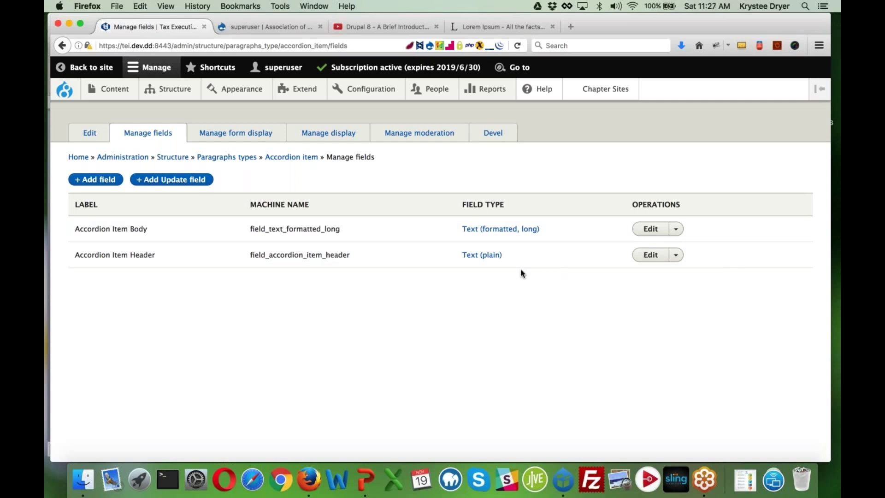
{"action": "mouse_move", "coordinate": [113, 88]}
{"action": "left_click", "coordinate": [62, 45]}
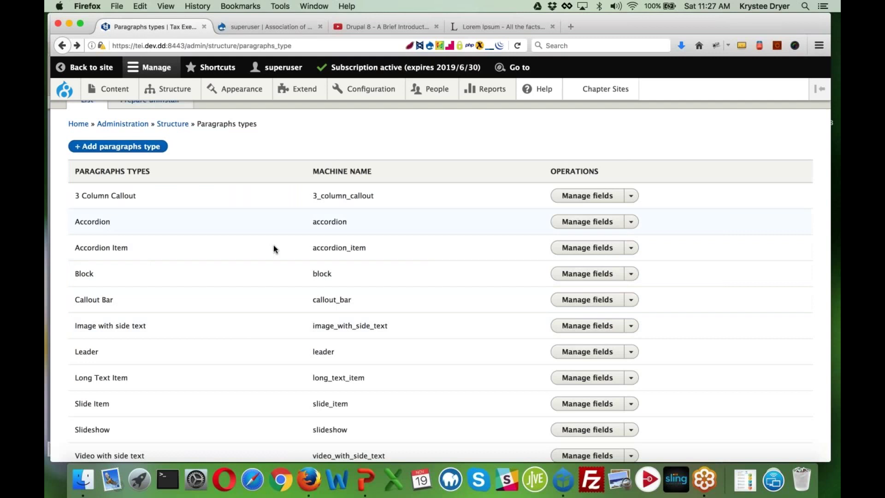
- Open the Accordion type's Accordion Item field for editing and examine which paragraph types it may reference
{"action": "left_click", "coordinate": [594, 224]}
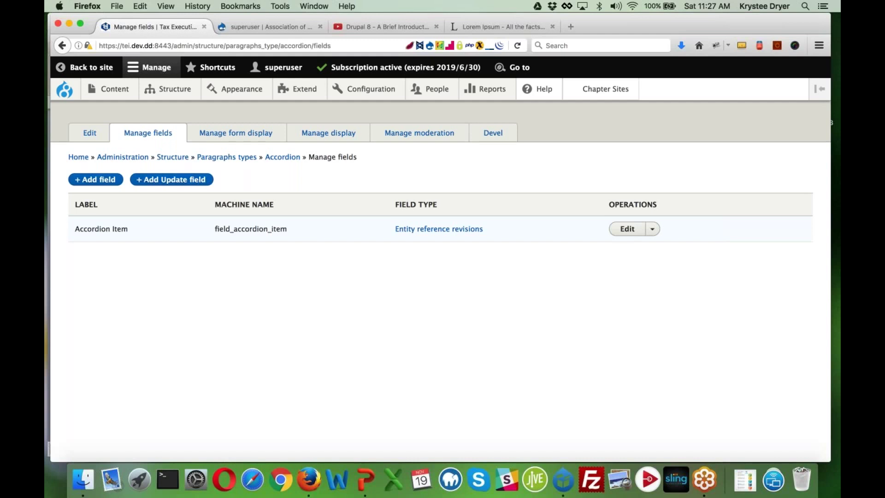
{"action": "left_click", "coordinate": [628, 229]}
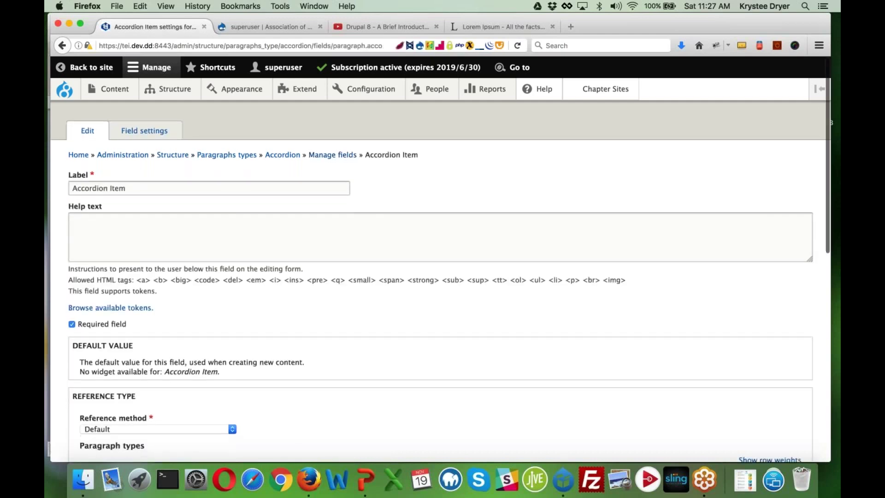
{"action": "scroll", "coordinate": [220, 201], "scroll_direction": "down", "scroll_amount": 5}
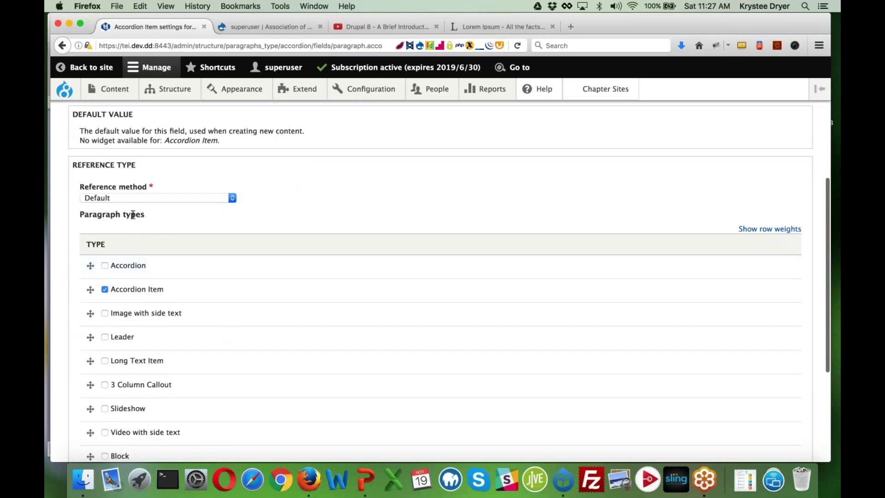
{"action": "scroll", "coordinate": [139, 258], "scroll_direction": "down", "scroll_amount": 1}
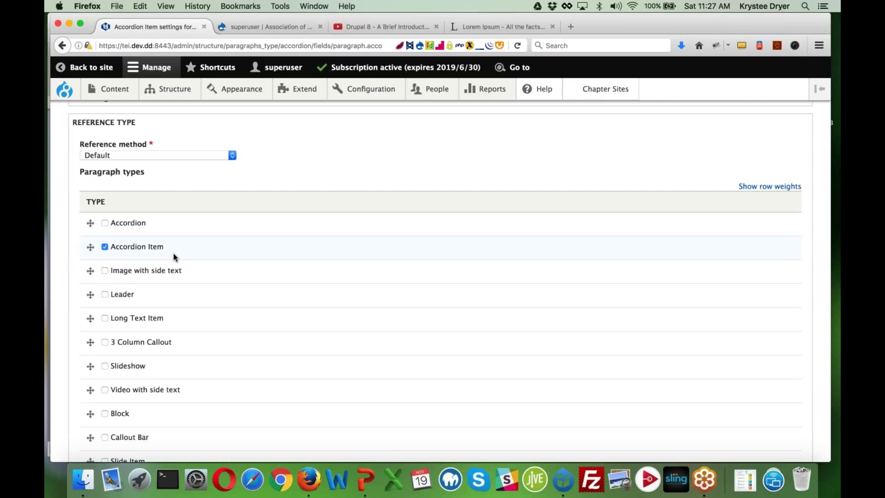
{"action": "scroll", "coordinate": [173, 256], "scroll_direction": "down", "scroll_amount": 3}
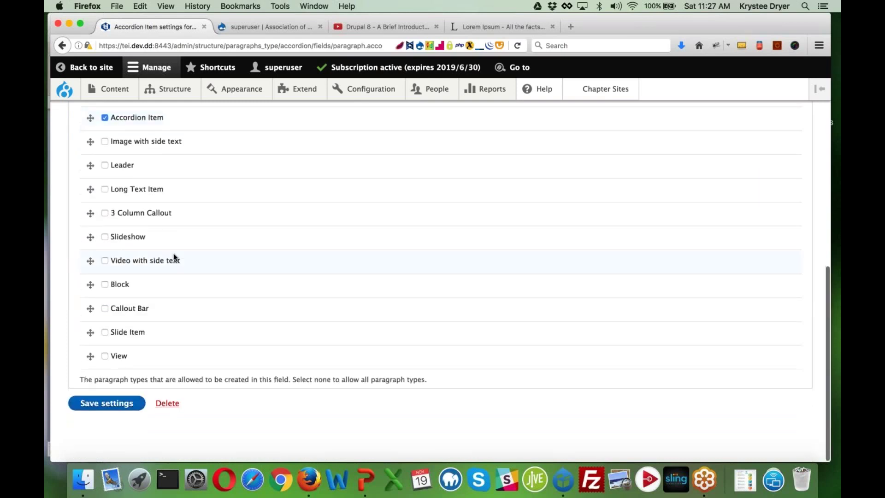
- Check the Accordion Item field's allowed number of values in its storage settings and return to its edit form
{"action": "scroll", "coordinate": [173, 257], "scroll_direction": "up", "scroll_amount": 4}
{"action": "scroll", "coordinate": [174, 256], "scroll_direction": "up", "scroll_amount": 5}
{"action": "left_click", "coordinate": [141, 134]}
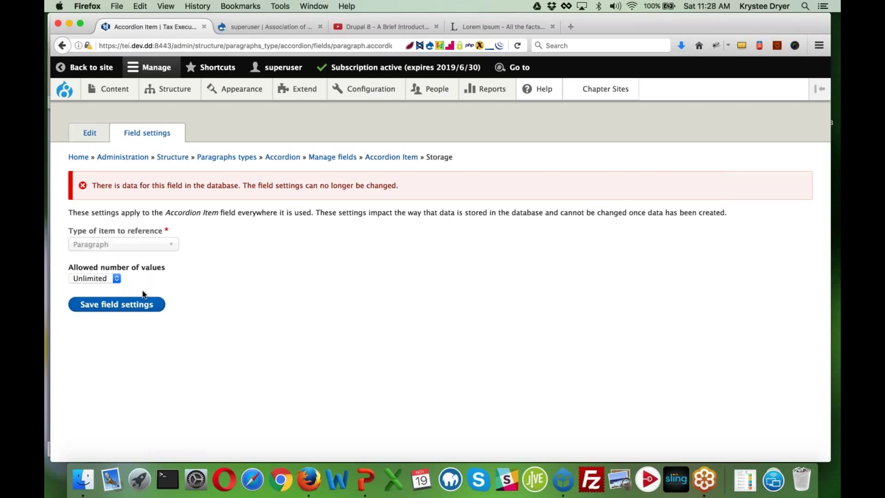
{"action": "left_click", "coordinate": [90, 132]}
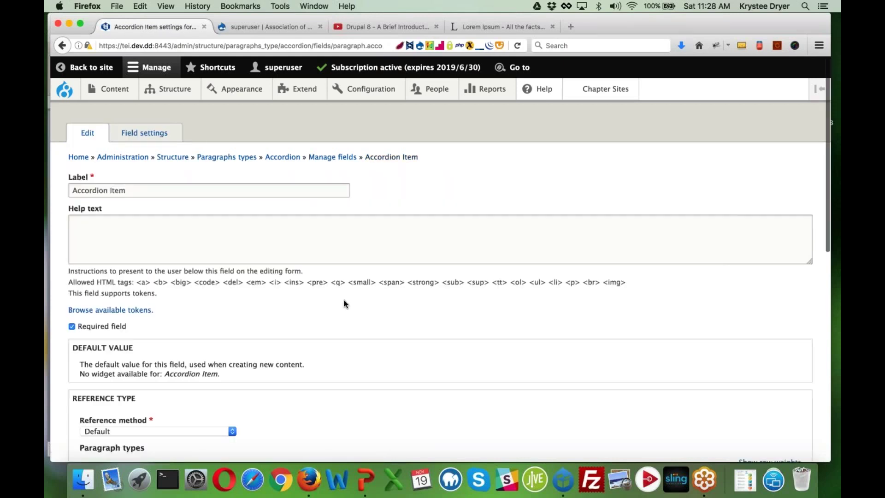
- Return to the paragraphs types list and open the fields of the Video with side text type
{"action": "mouse_move", "coordinate": [168, 90]}
{"action": "mouse_move", "coordinate": [207, 288]}
{"action": "mouse_move", "coordinate": [286, 364]}
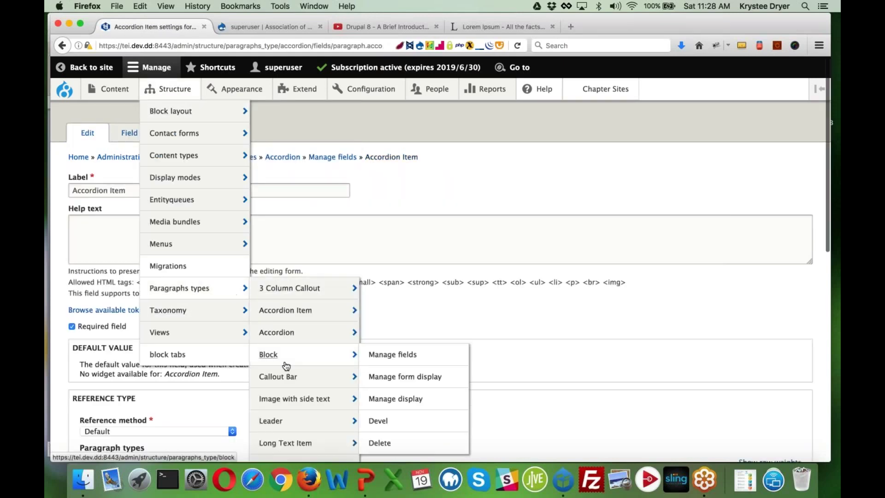
{"action": "left_click", "coordinate": [203, 288]}
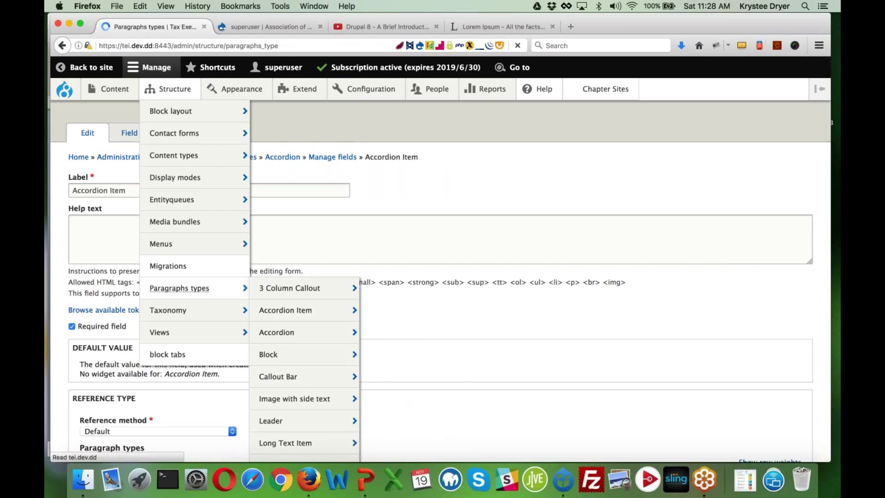
{"action": "scroll", "coordinate": [191, 267], "scroll_direction": "down", "scroll_amount": 5}
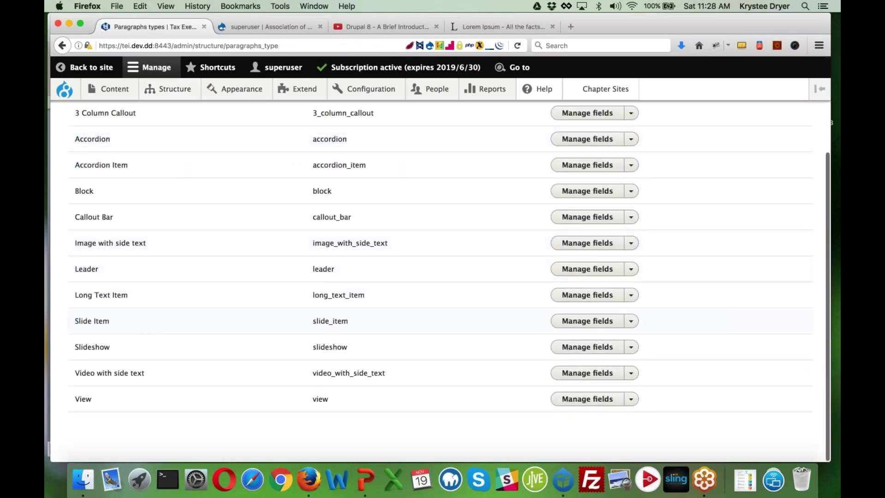
{"action": "left_click", "coordinate": [573, 374]}
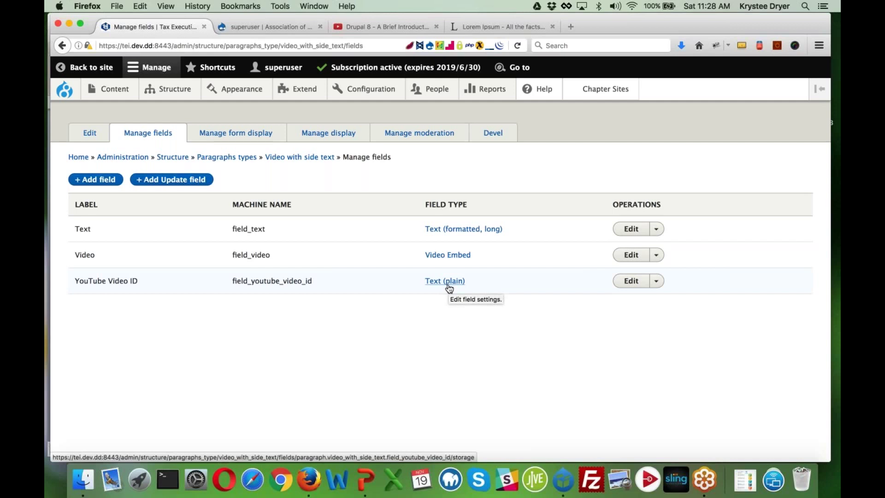
- Examine the edit form of the Video with side text type's Text field and its allowed number of values
{"action": "left_click", "coordinate": [639, 231]}
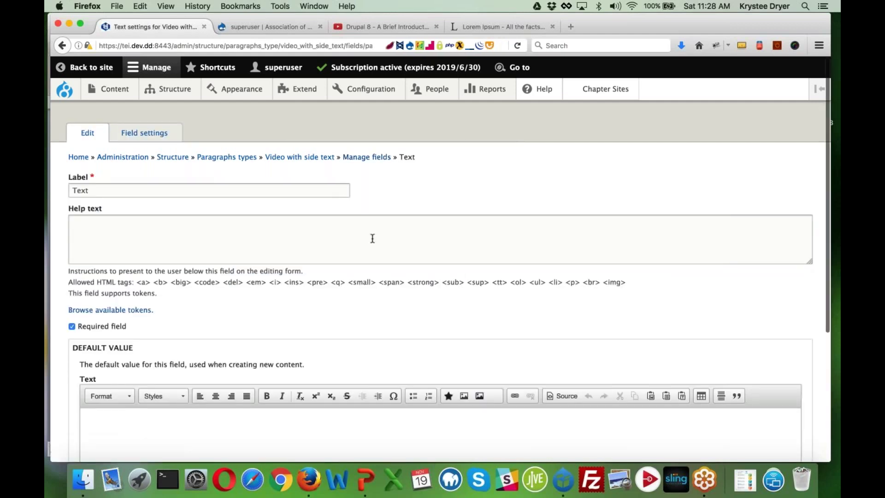
{"action": "scroll", "coordinate": [373, 238], "scroll_direction": "down", "scroll_amount": 5}
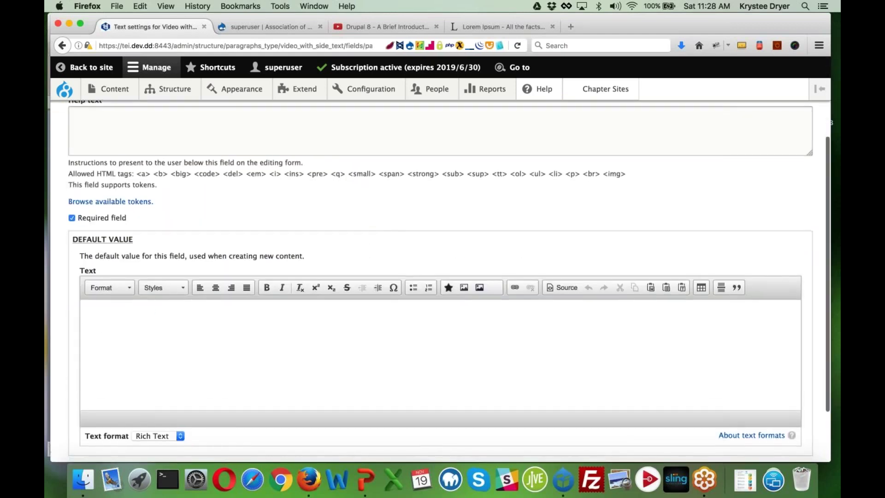
{"action": "scroll", "coordinate": [165, 139], "scroll_direction": "up", "scroll_amount": 5}
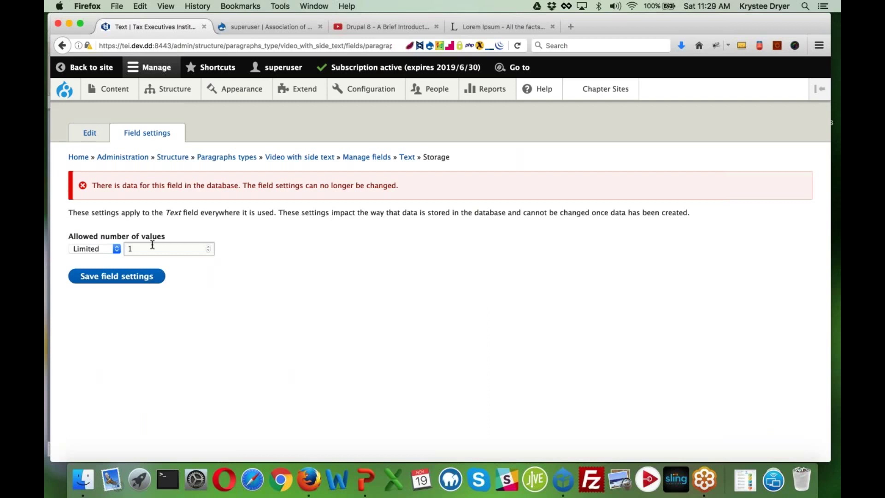
{"action": "mouse_move", "coordinate": [167, 88]}
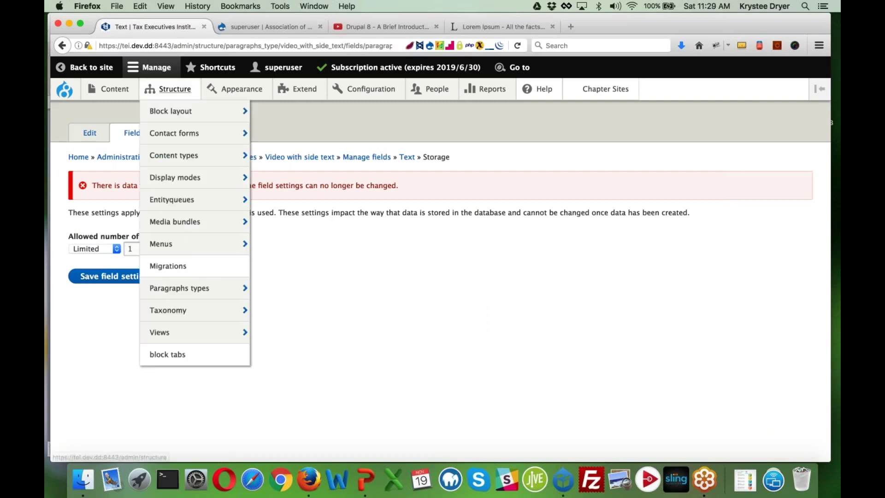
- Return to the paragraphs types list and review the available types
{"action": "left_click", "coordinate": [179, 288]}
{"action": "scroll", "coordinate": [497, 230], "scroll_direction": "down", "scroll_amount": 4}
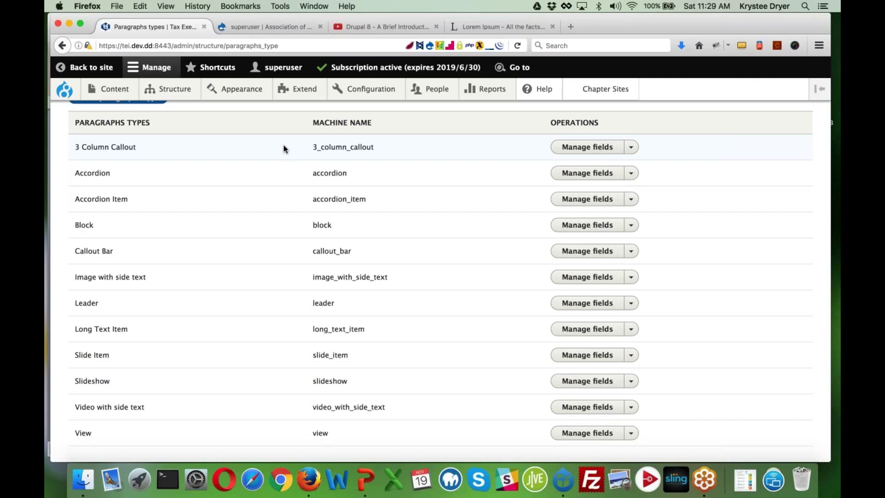
{"action": "scroll", "coordinate": [283, 144], "scroll_direction": "up", "scroll_amount": 3}
- Open the field list of the Page content type and review its fields
{"action": "mouse_move", "coordinate": [175, 90]}
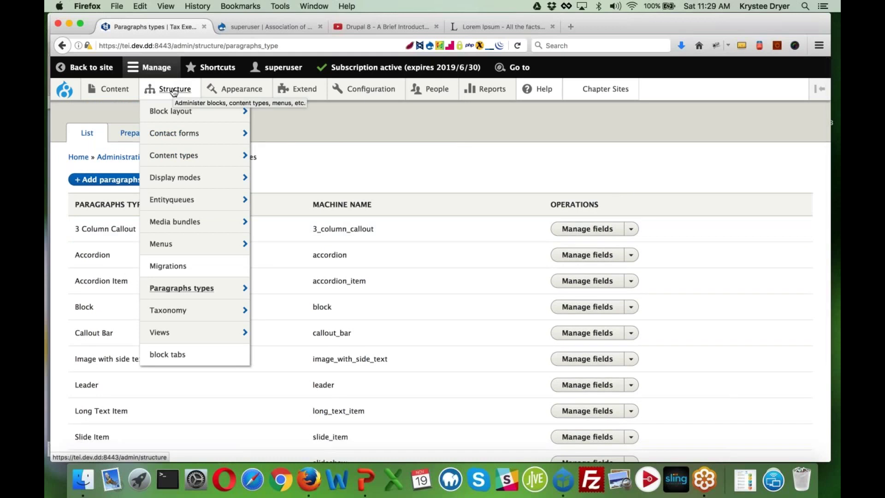
{"action": "mouse_move", "coordinate": [172, 286]}
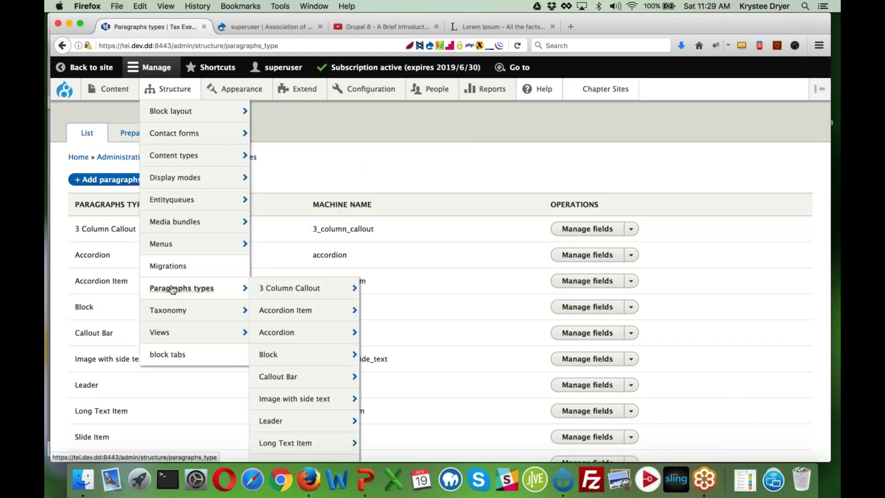
{"action": "mouse_move", "coordinate": [199, 140]}
{"action": "mouse_move", "coordinate": [205, 158]}
{"action": "scroll", "coordinate": [286, 155], "scroll_direction": "down", "scroll_amount": 1}
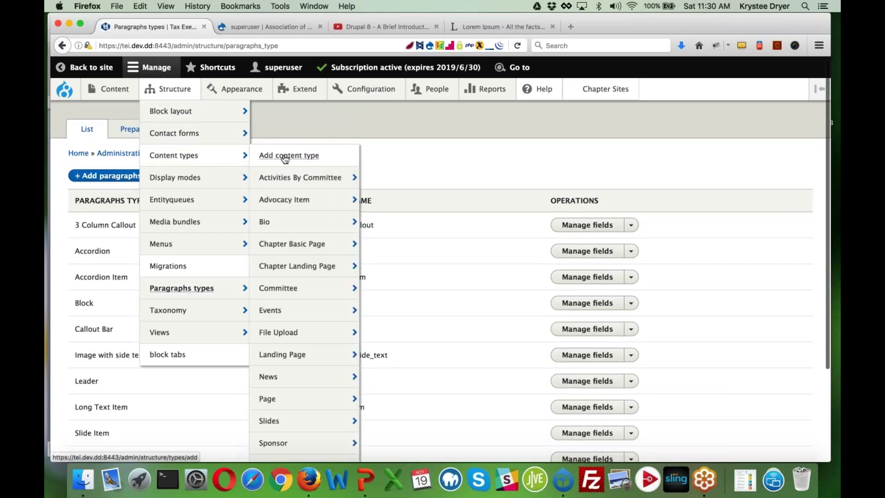
{"action": "mouse_move", "coordinate": [274, 399]}
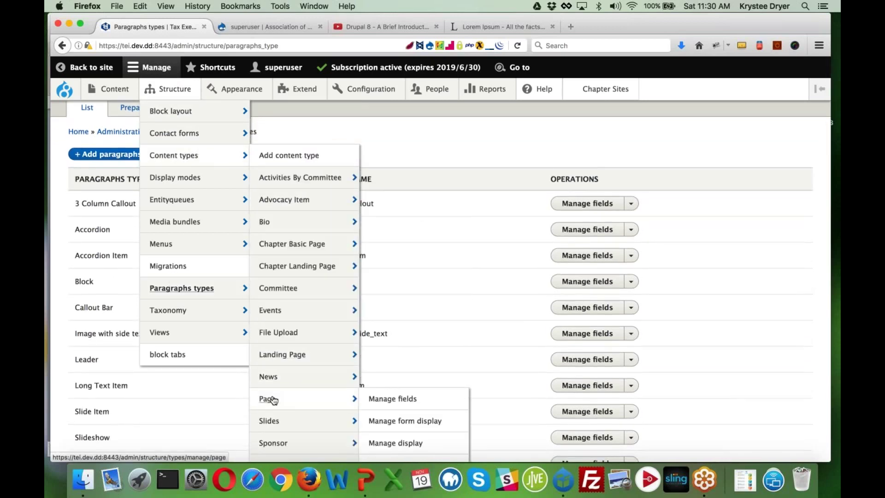
{"action": "left_click", "coordinate": [391, 400]}
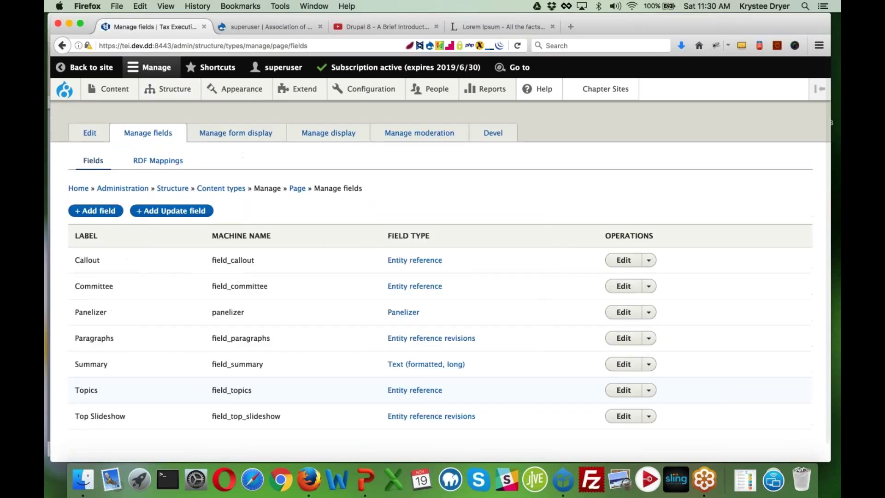
{"action": "scroll", "coordinate": [153, 253], "scroll_direction": "down", "scroll_amount": 1}
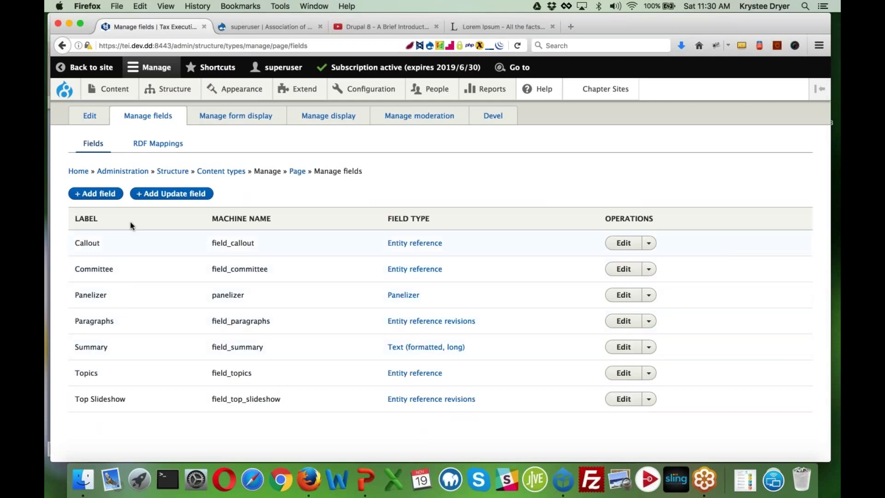
- Start adding a field to the Page content type, find Paragraph among the Reference revisions field types, and return to the field list
{"action": "left_click", "coordinate": [99, 195]}
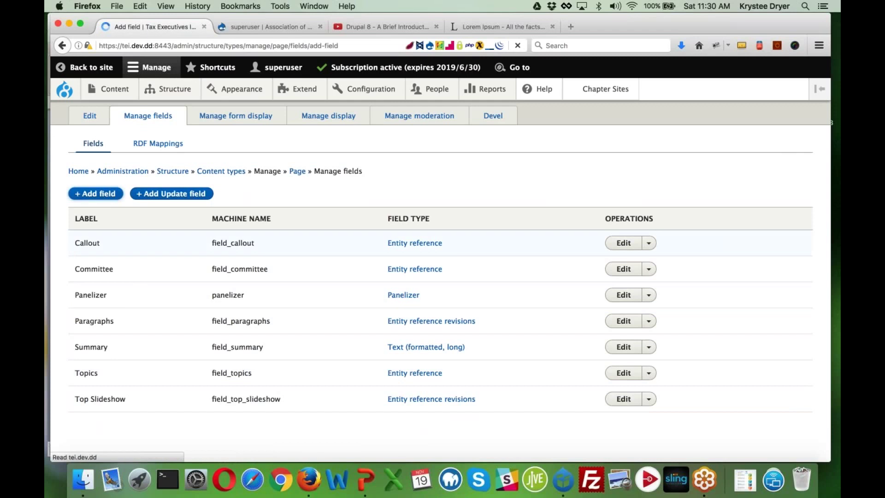
{"action": "left_click", "coordinate": [221, 160]}
{"action": "left_click", "coordinate": [220, 159]}
{"action": "left_click", "coordinate": [220, 160]}
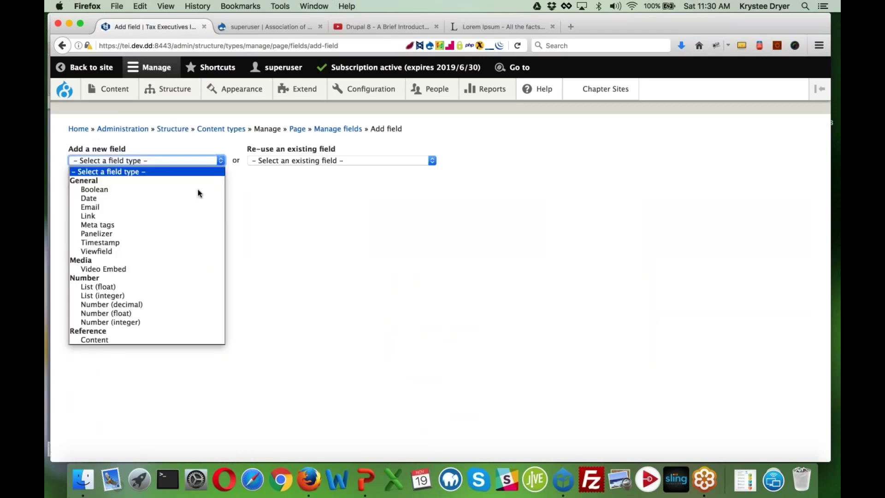
{"action": "scroll", "coordinate": [184, 223], "scroll_direction": "down", "scroll_amount": 5}
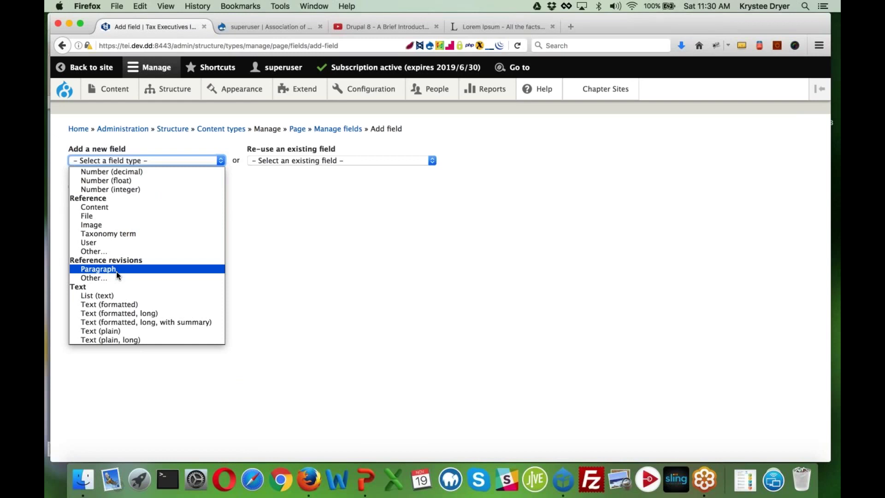
{"action": "left_click", "coordinate": [283, 234]}
{"action": "mouse_move", "coordinate": [64, 89]}
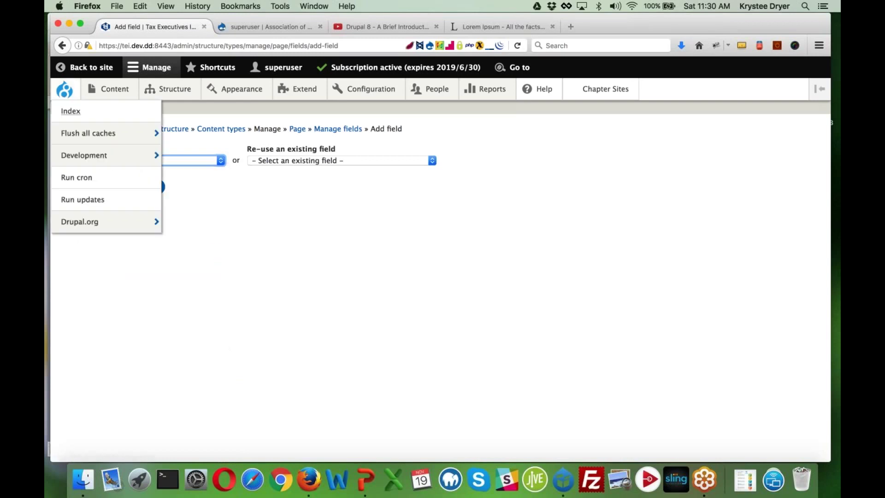
{"action": "left_click", "coordinate": [62, 45]}
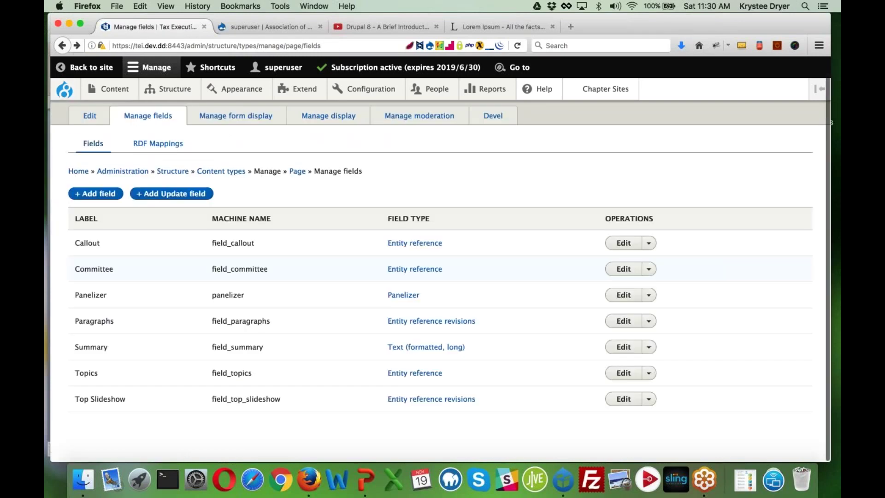
- Open the Page content type's Paragraphs field for editing and examine which paragraph types it allows
{"action": "left_click", "coordinate": [624, 321]}
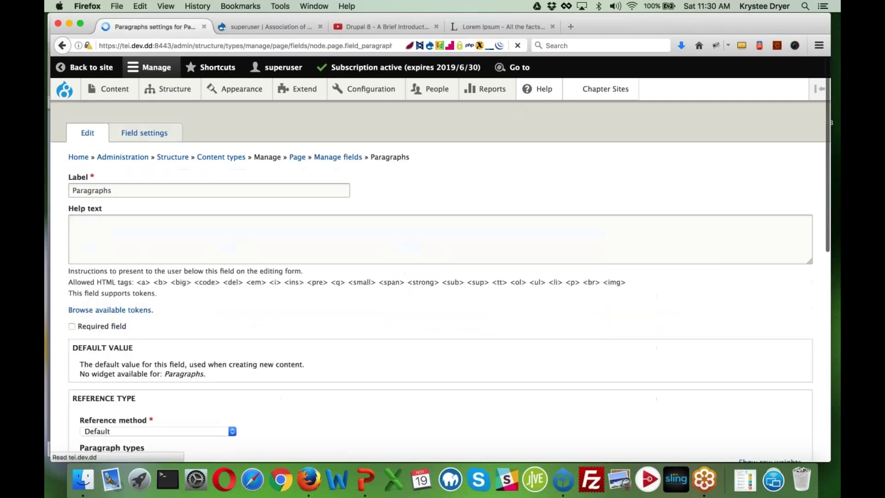
{"action": "scroll", "coordinate": [440, 281], "scroll_direction": "down", "scroll_amount": 6}
{"action": "scroll", "coordinate": [157, 165], "scroll_direction": "down", "scroll_amount": 2}
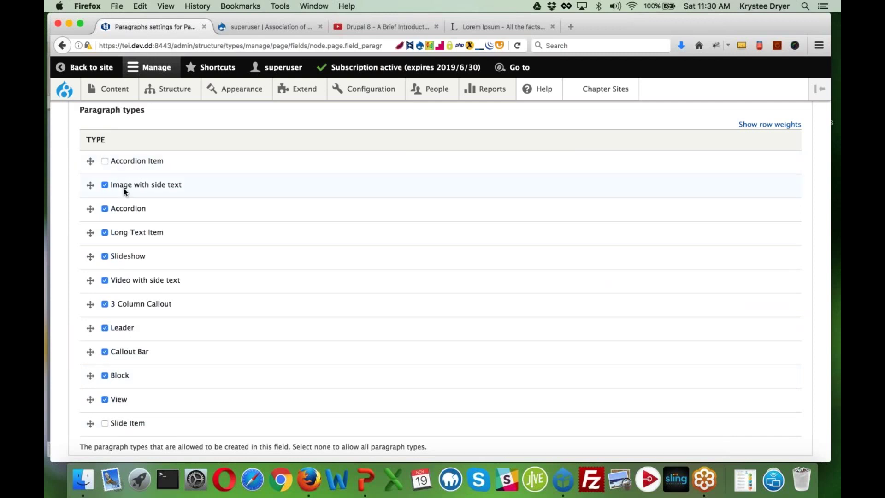
{"action": "scroll", "coordinate": [129, 188], "scroll_direction": "up", "scroll_amount": 10}
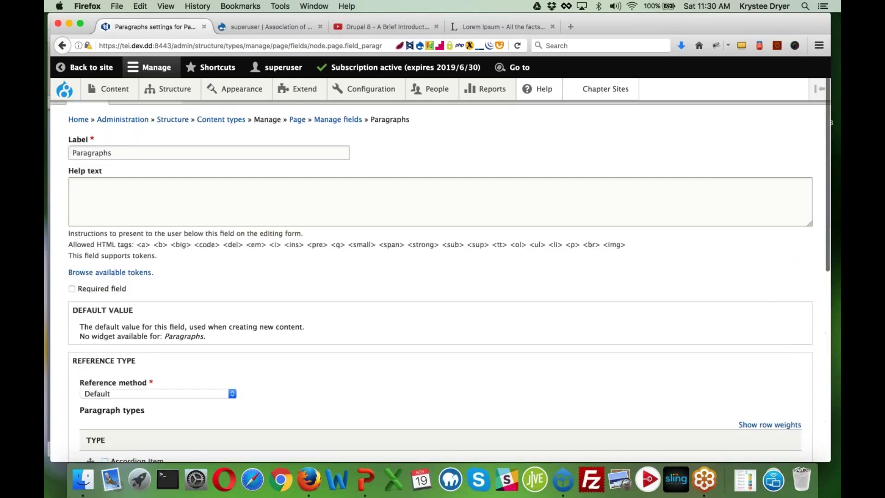
{"action": "scroll", "coordinate": [129, 188], "scroll_direction": "down", "scroll_amount": 10}
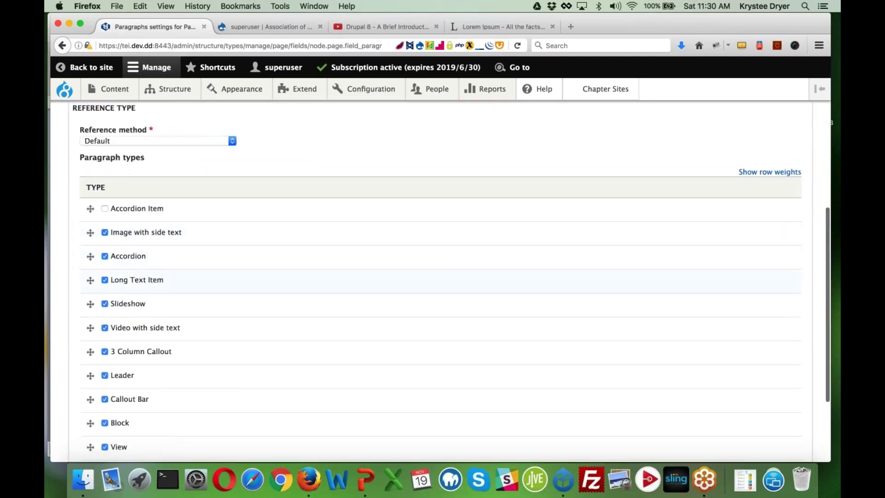
{"action": "scroll", "coordinate": [137, 367], "scroll_direction": "down", "scroll_amount": 3}
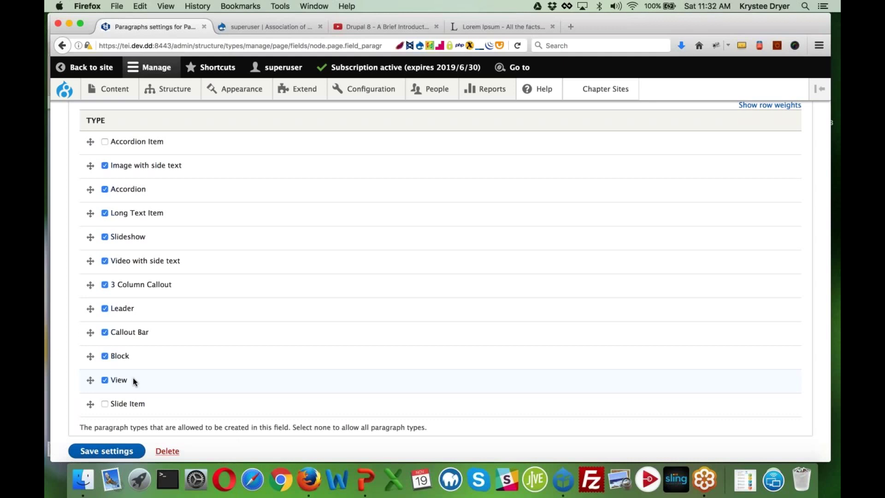
{"action": "scroll", "coordinate": [259, 206], "scroll_direction": "up", "scroll_amount": 8}
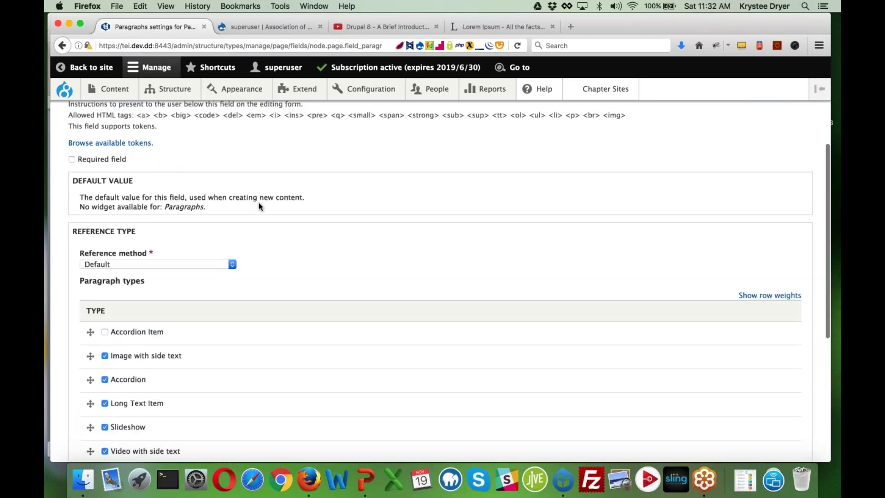
{"action": "scroll", "coordinate": [260, 206], "scroll_direction": "up", "scroll_amount": 2}
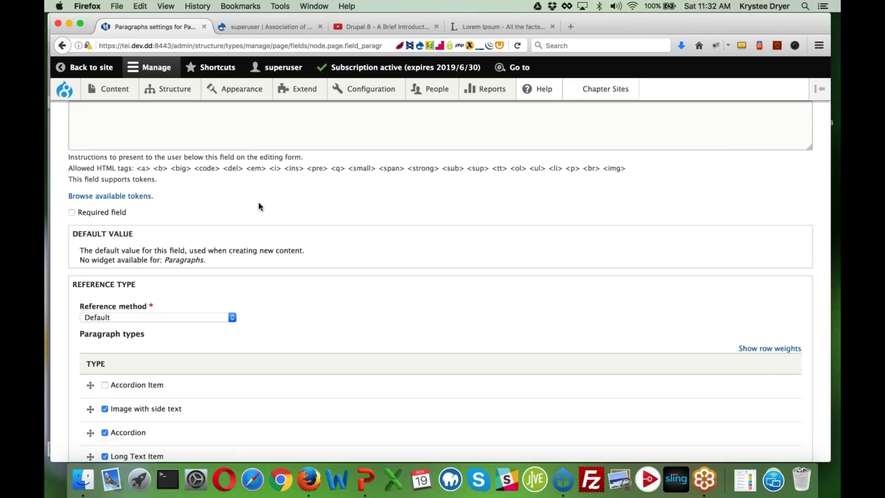
{"action": "scroll", "coordinate": [258, 206], "scroll_direction": "up", "scroll_amount": 4}
- Open the Test Paragraphs page from the site's content list and start a new draft of it
{"action": "mouse_move", "coordinate": [175, 89]}
{"action": "mouse_move", "coordinate": [195, 111]}
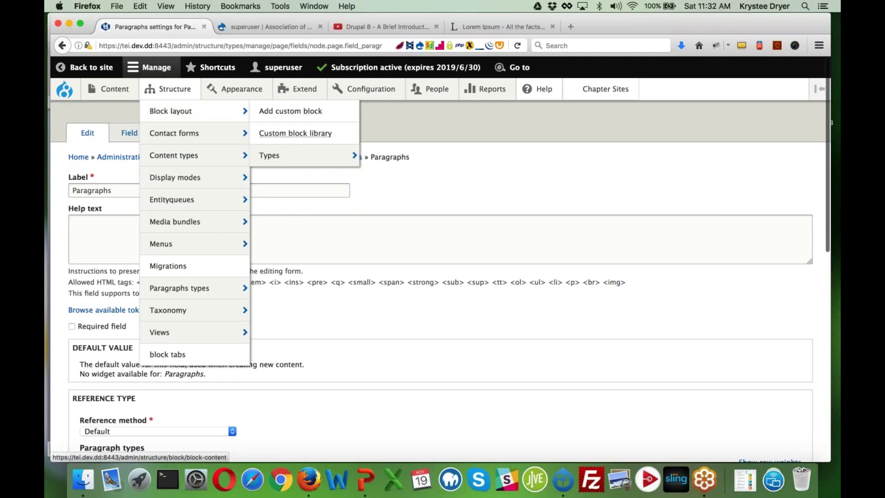
{"action": "mouse_move", "coordinate": [122, 91]}
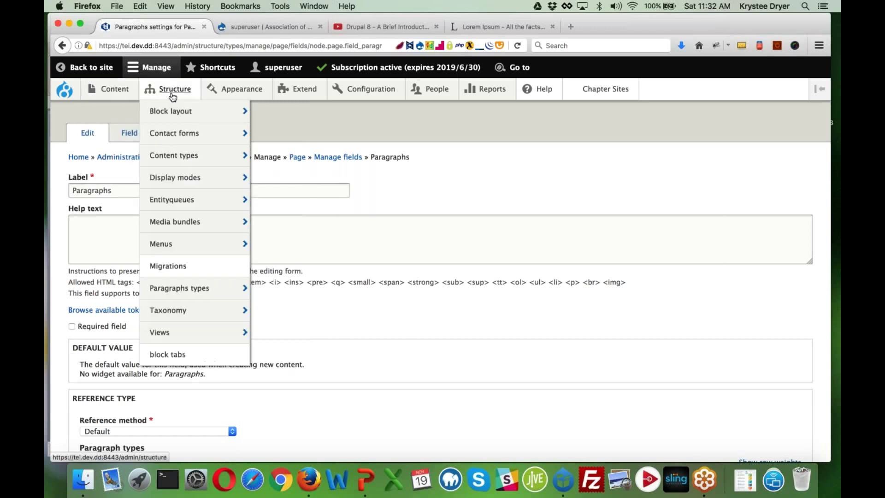
{"action": "left_click", "coordinate": [122, 89]}
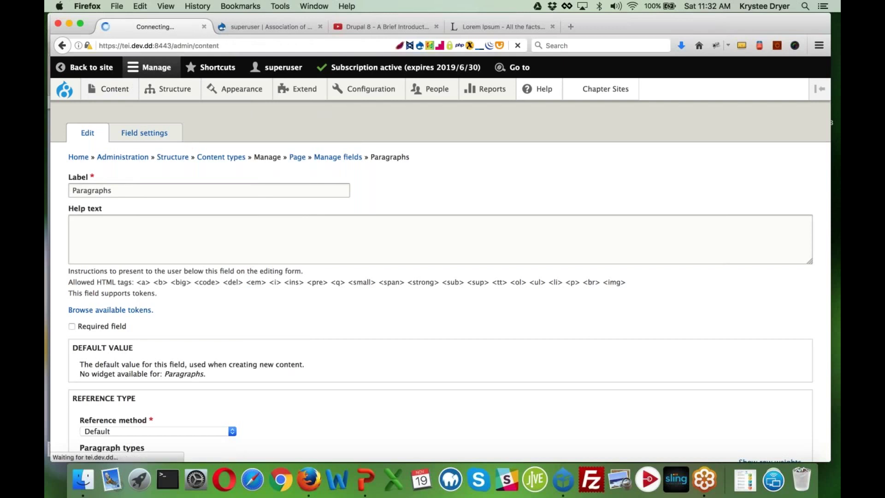
{"action": "scroll", "coordinate": [155, 292], "scroll_direction": "down", "scroll_amount": 3}
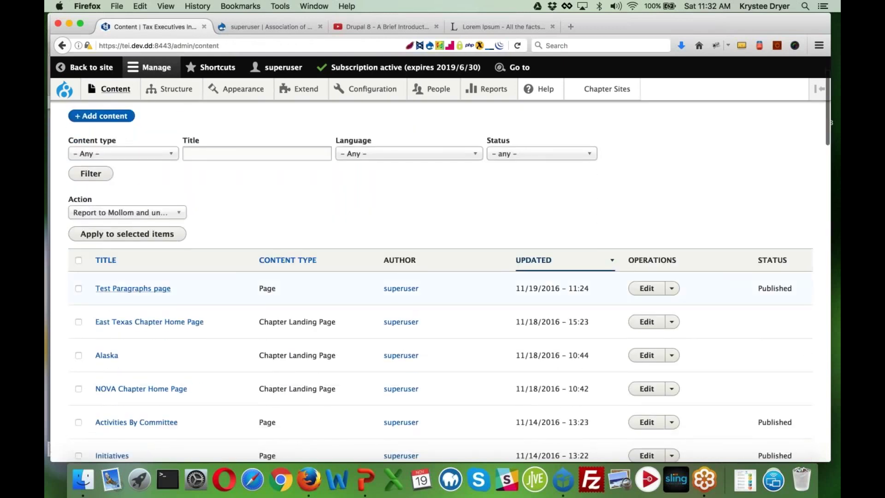
{"action": "left_click", "coordinate": [155, 290]}
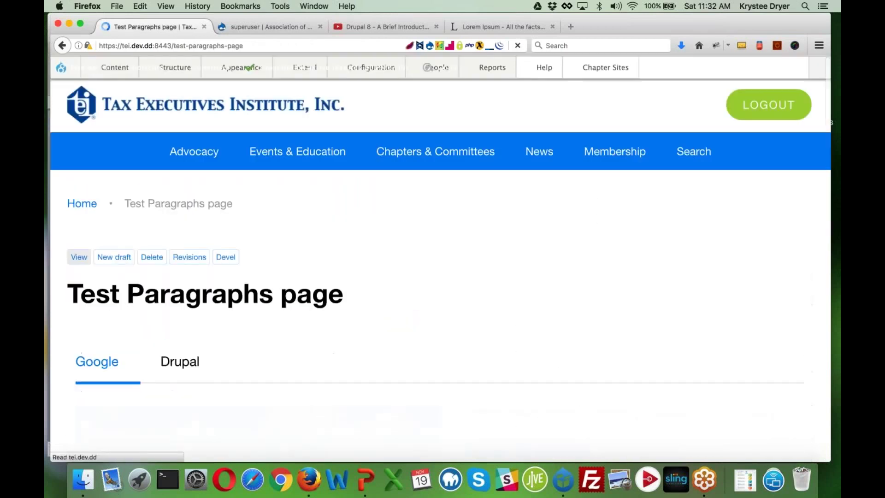
{"action": "left_click", "coordinate": [119, 302]}
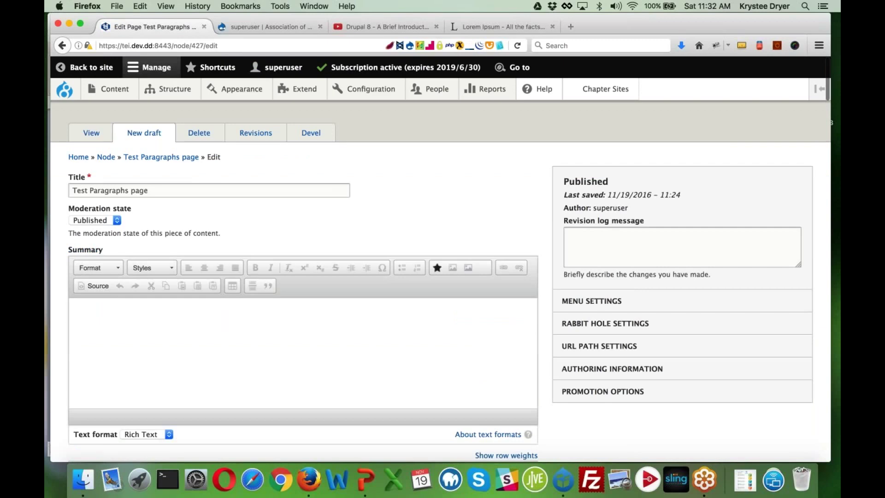
- Remove the Image with side text paragraph containing drupalinfographic.png from the page draft
{"action": "scroll", "coordinate": [301, 276], "scroll_direction": "down", "scroll_amount": 20}
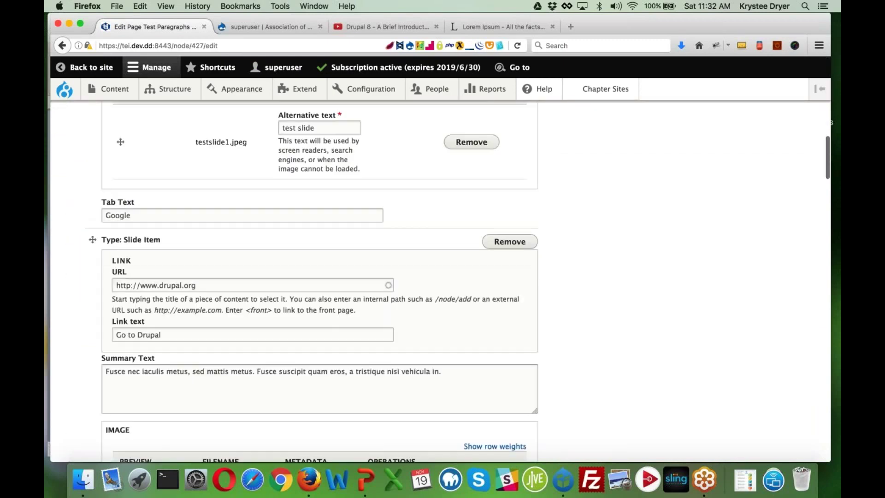
{"action": "scroll", "coordinate": [433, 312], "scroll_direction": "down", "scroll_amount": 15}
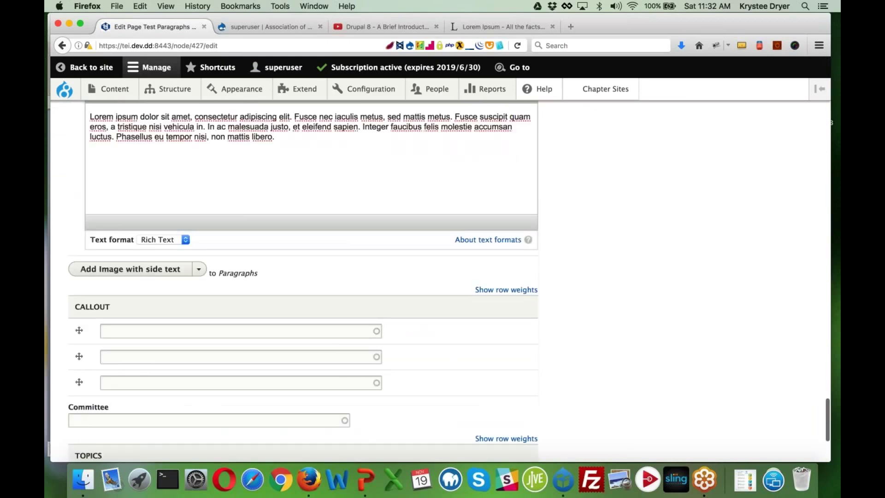
{"action": "scroll", "coordinate": [434, 312], "scroll_direction": "up", "scroll_amount": 5}
{"action": "scroll", "coordinate": [434, 312], "scroll_direction": "up", "scroll_amount": 1}
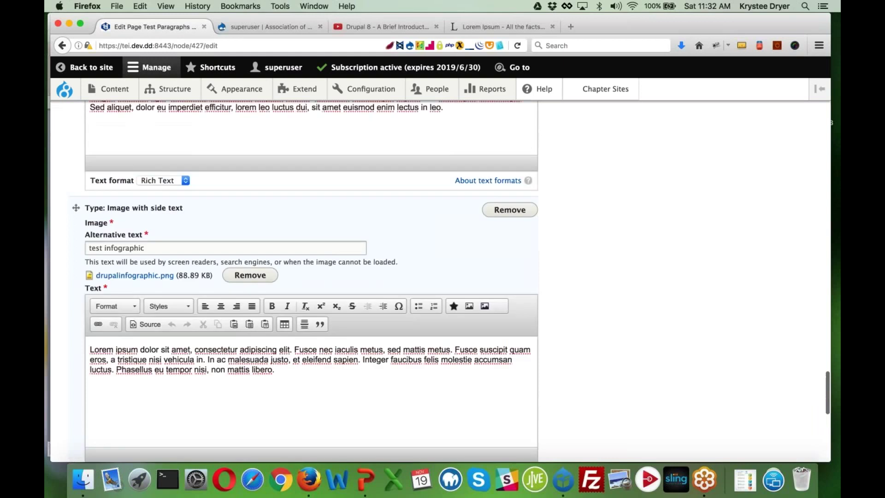
{"action": "left_click", "coordinate": [516, 210]}
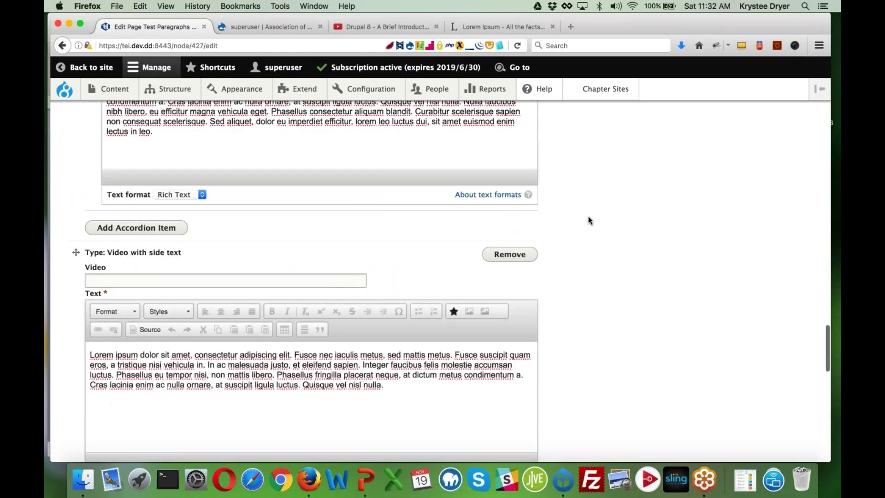
- Add a View paragraph to the end of the Test Paragraphs page draft
{"action": "scroll", "coordinate": [588, 216], "scroll_direction": "down", "scroll_amount": 6}
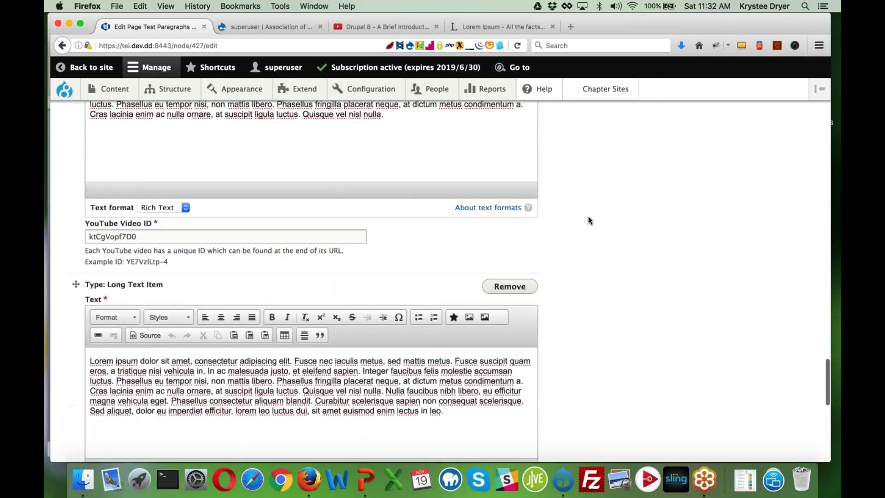
{"action": "scroll", "coordinate": [588, 216], "scroll_direction": "down", "scroll_amount": 4}
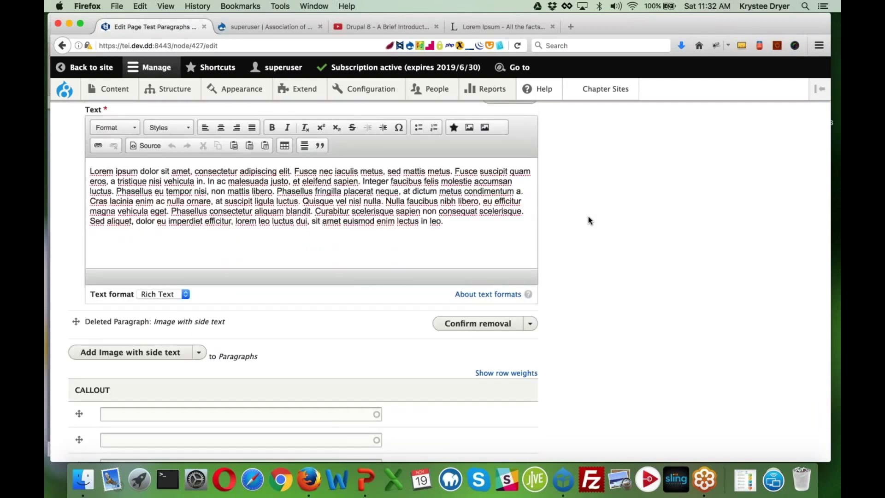
{"action": "left_click", "coordinate": [198, 353]}
{"action": "scroll", "coordinate": [176, 332], "scroll_direction": "down", "scroll_amount": 5}
{"action": "left_click", "coordinate": [175, 340]}
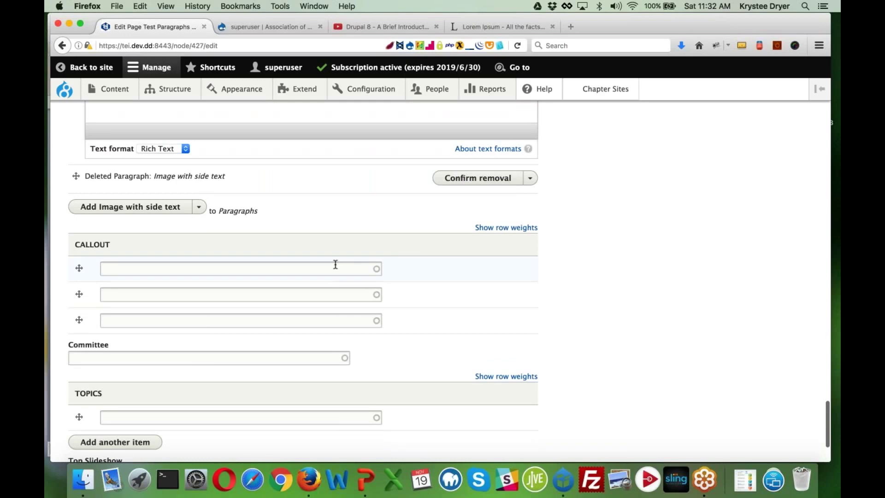
- Set the new View paragraph's view to "advocacy – Recent Submissions", leave its arguments empty, and save the page
{"action": "scroll", "coordinate": [336, 265], "scroll_direction": "down", "scroll_amount": 5}
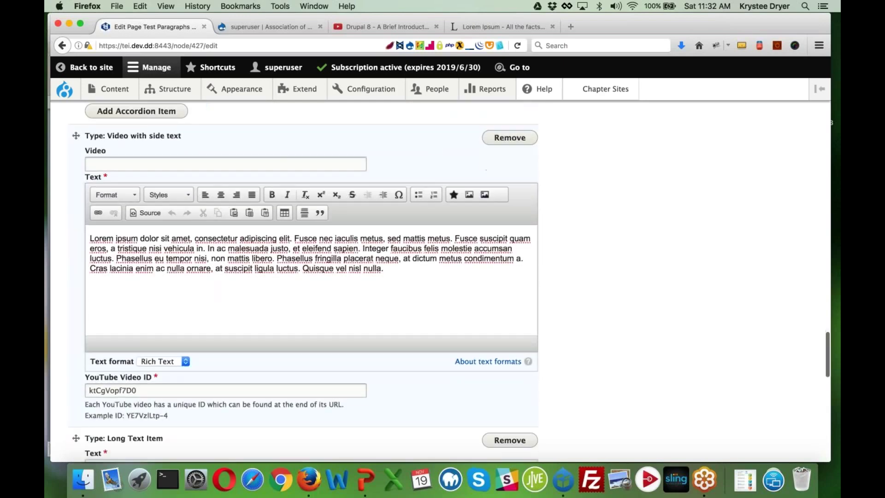
{"action": "scroll", "coordinate": [303, 281], "scroll_direction": "down", "scroll_amount": 12}
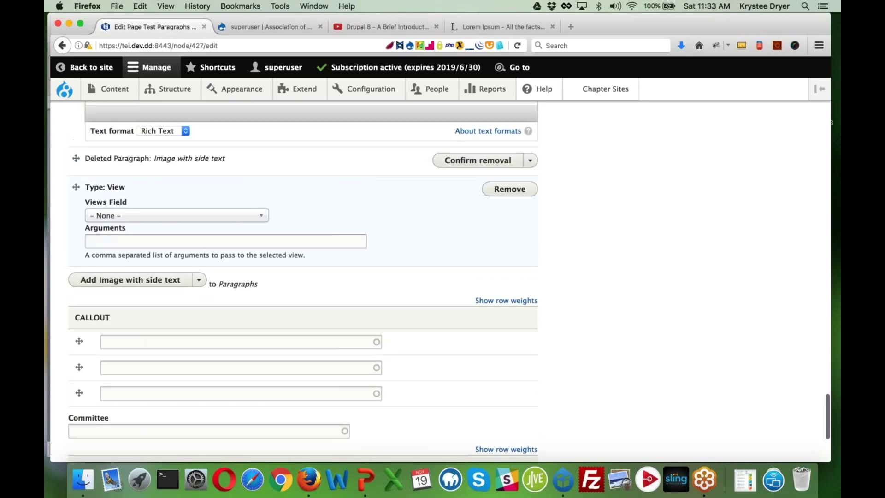
{"action": "left_click", "coordinate": [263, 216]}
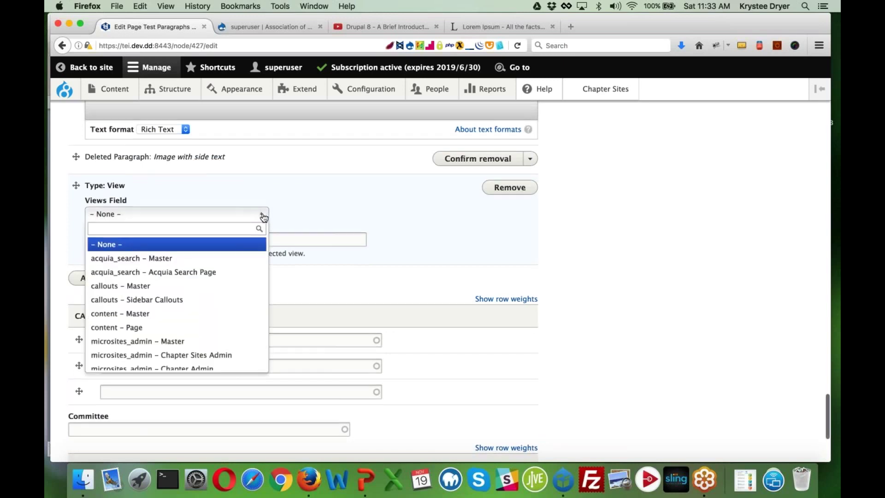
{"action": "scroll", "coordinate": [225, 250], "scroll_direction": "down", "scroll_amount": 3}
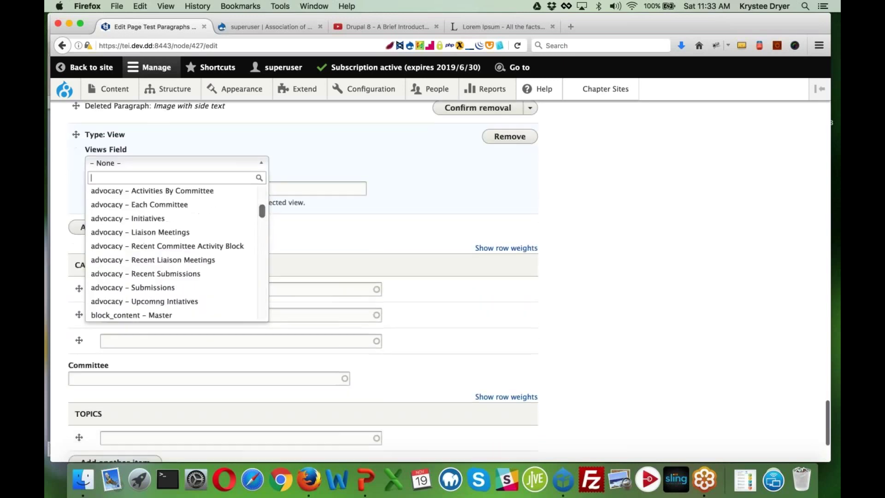
{"action": "left_click", "coordinate": [201, 275]}
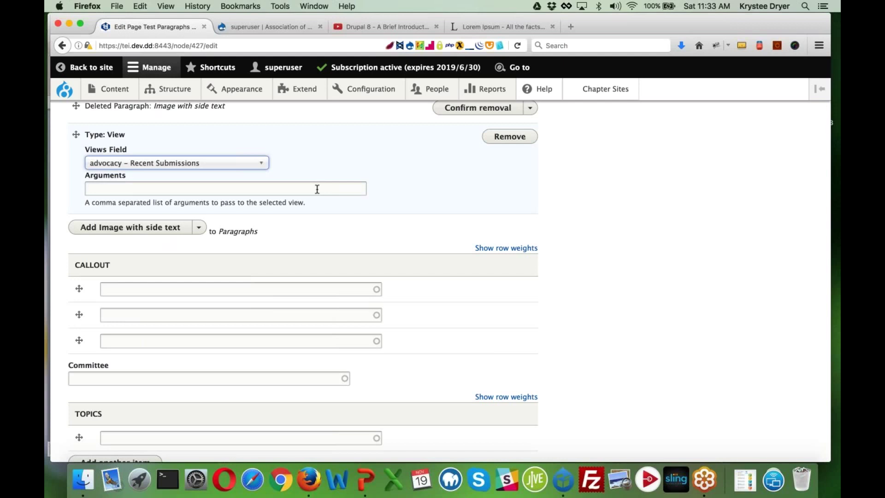
{"action": "scroll", "coordinate": [308, 186], "scroll_direction": "down", "scroll_amount": 5}
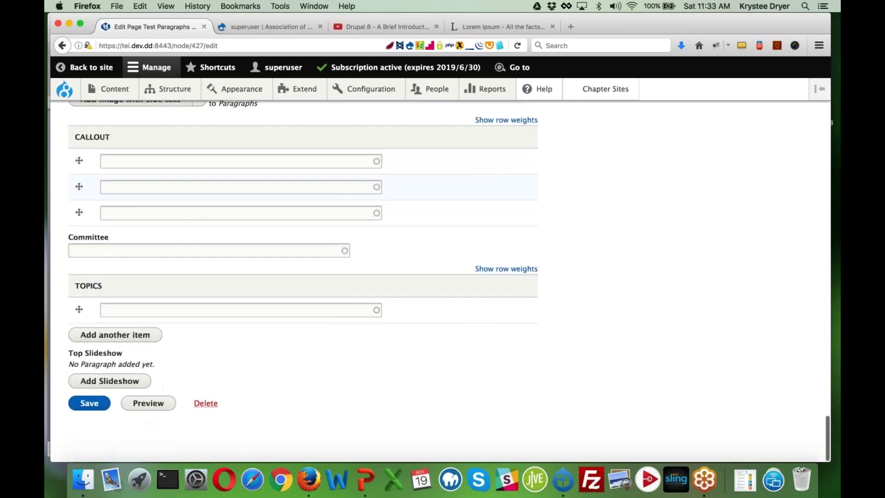
{"action": "left_click", "coordinate": [89, 411]}
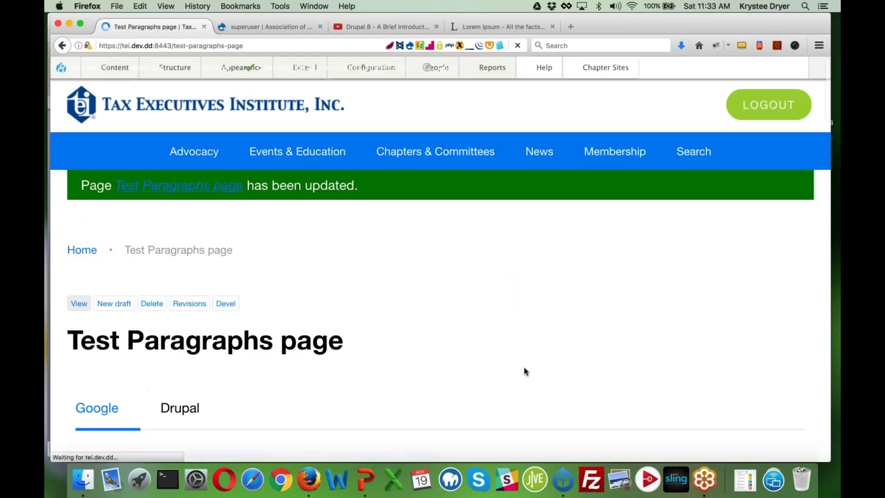
- Examine the saved Test Paragraphs page, from the embedded Recent Submissions view up through the video and accordion to the slideshow
{"action": "scroll", "coordinate": [526, 372], "scroll_direction": "down", "scroll_amount": 10}
{"action": "scroll", "coordinate": [441, 272], "scroll_direction": "down", "scroll_amount": 20}
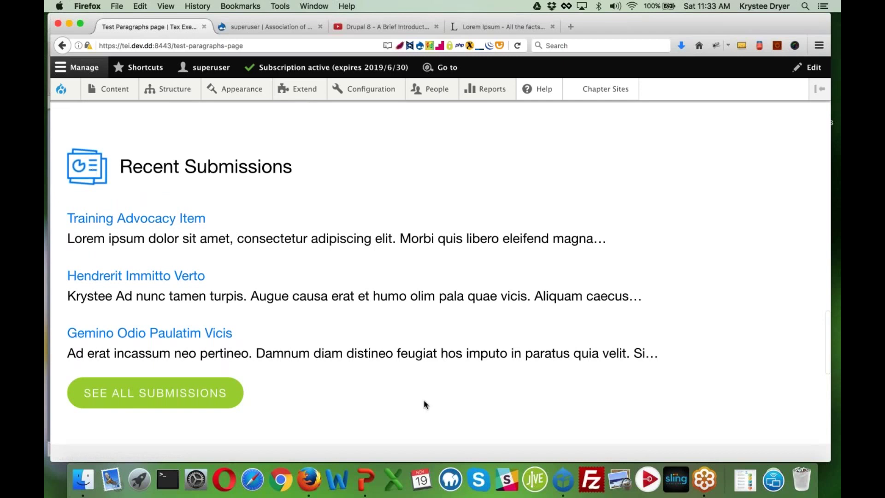
{"action": "scroll", "coordinate": [424, 405], "scroll_direction": "up", "scroll_amount": 5}
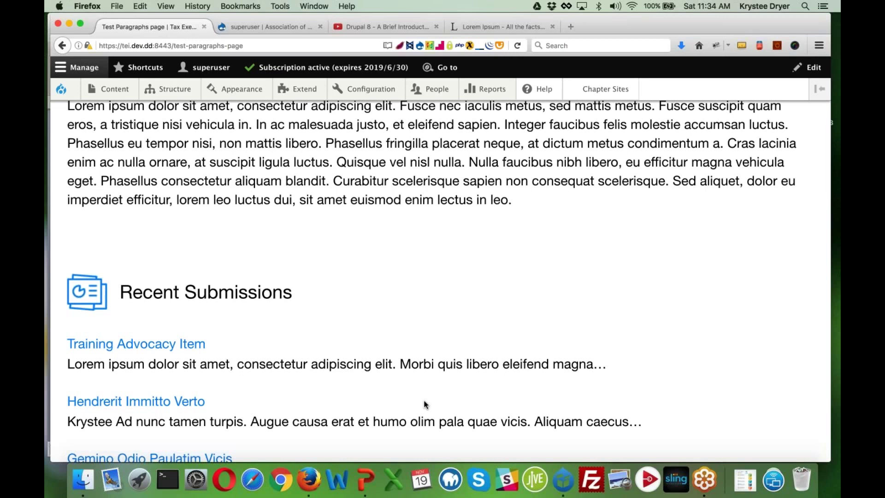
{"action": "scroll", "coordinate": [424, 404], "scroll_direction": "down", "scroll_amount": 5}
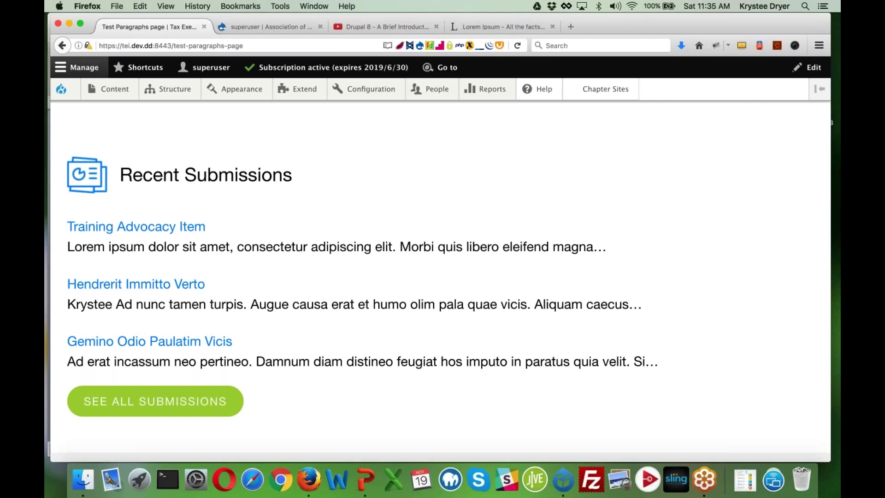
{"action": "scroll", "coordinate": [364, 302], "scroll_direction": "up", "scroll_amount": 8}
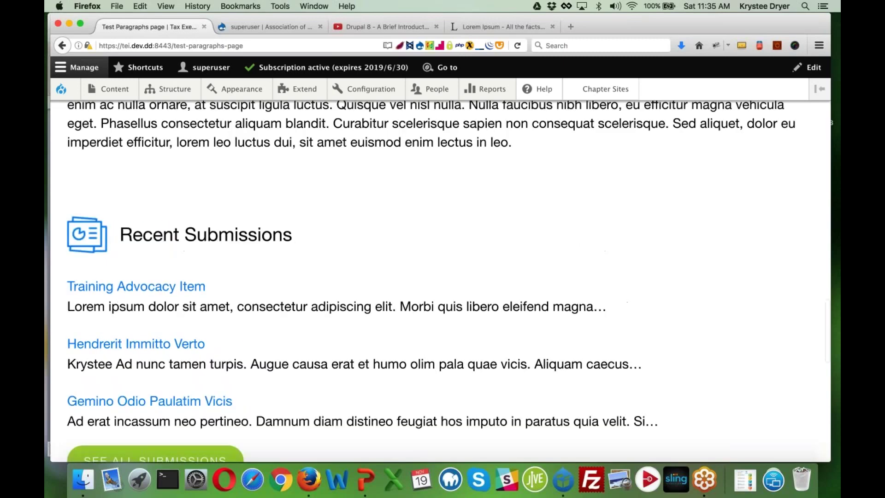
{"action": "scroll", "coordinate": [622, 165], "scroll_direction": "up", "scroll_amount": 10}
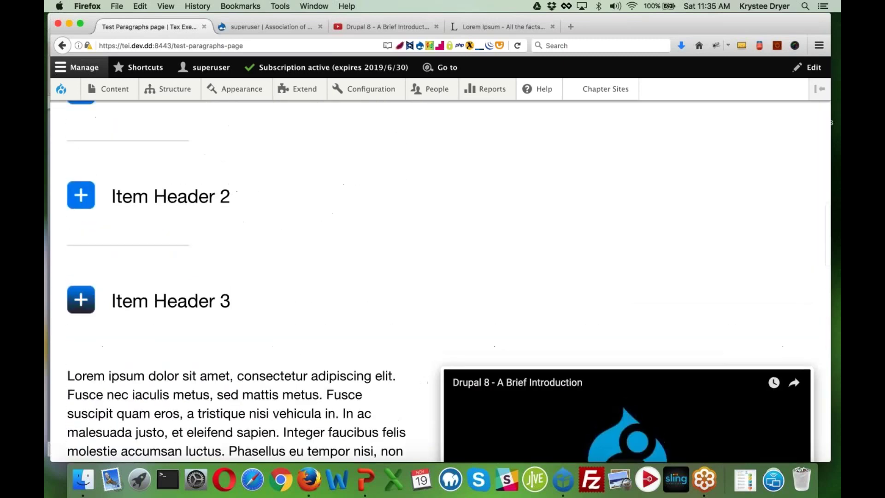
{"action": "scroll", "coordinate": [622, 164], "scroll_direction": "down", "scroll_amount": 5}
{"action": "scroll", "coordinate": [366, 300], "scroll_direction": "down", "scroll_amount": 3}
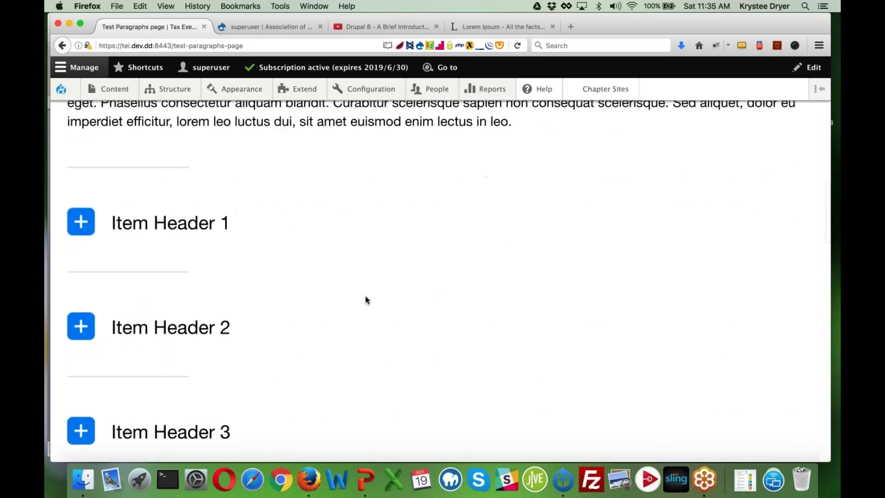
{"action": "scroll", "coordinate": [366, 299], "scroll_direction": "up", "scroll_amount": 10}
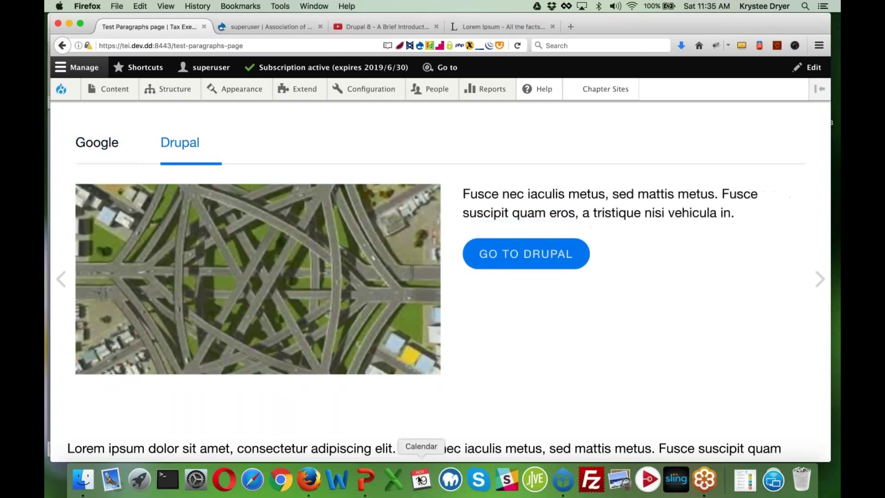
- Switch to the Paragraphs_Drupal_8.pptx presentation in PowerPoint and bring up its slide show playback options
{"action": "right_click", "coordinate": [366, 477]}
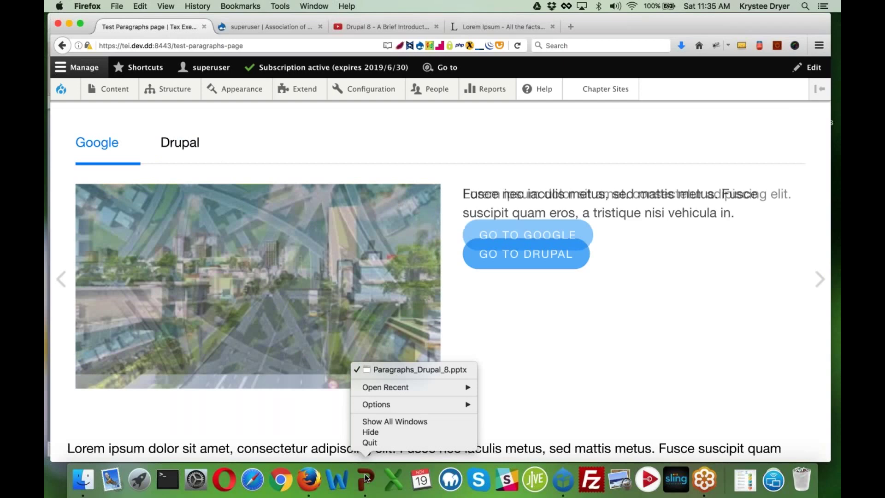
{"action": "left_click", "coordinate": [366, 477]}
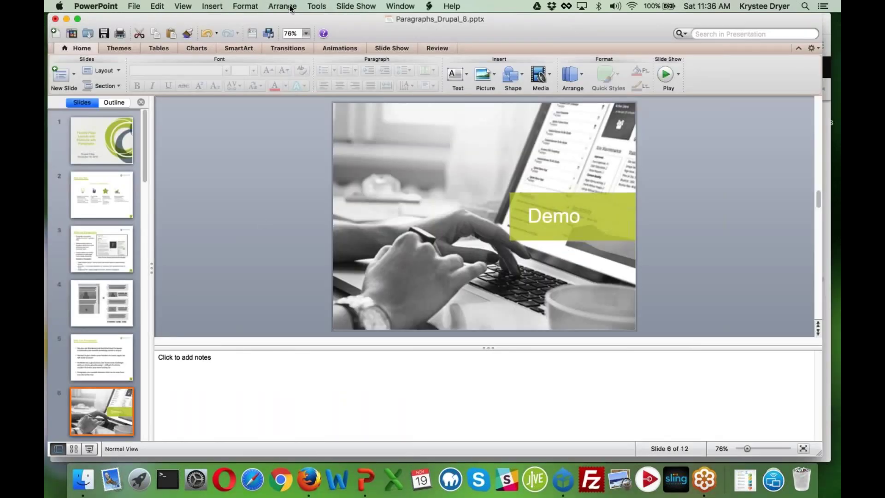
{"action": "left_click", "coordinate": [362, 5]}
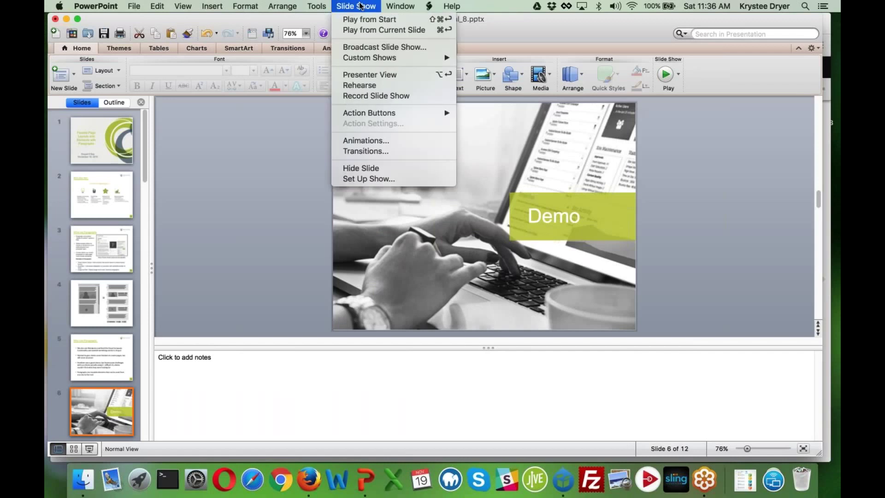
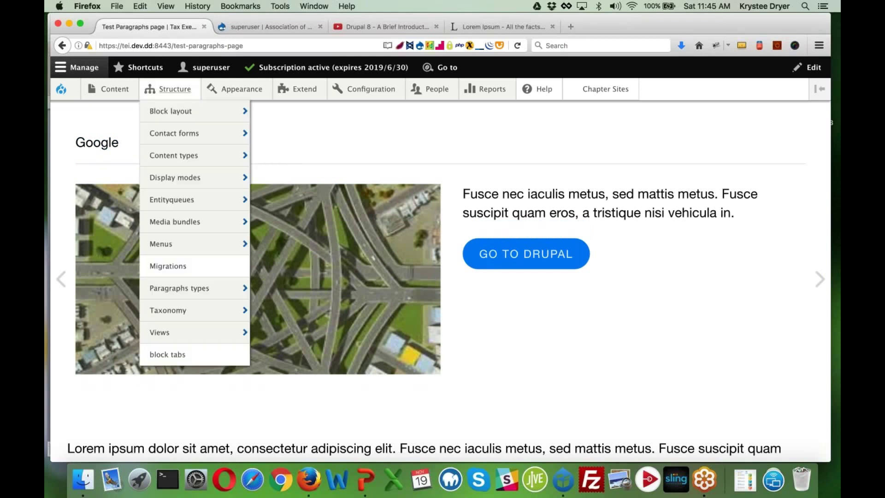
- Open the site's list of paragraphs types and look through all the available types
{"action": "mouse_move", "coordinate": [178, 89]}
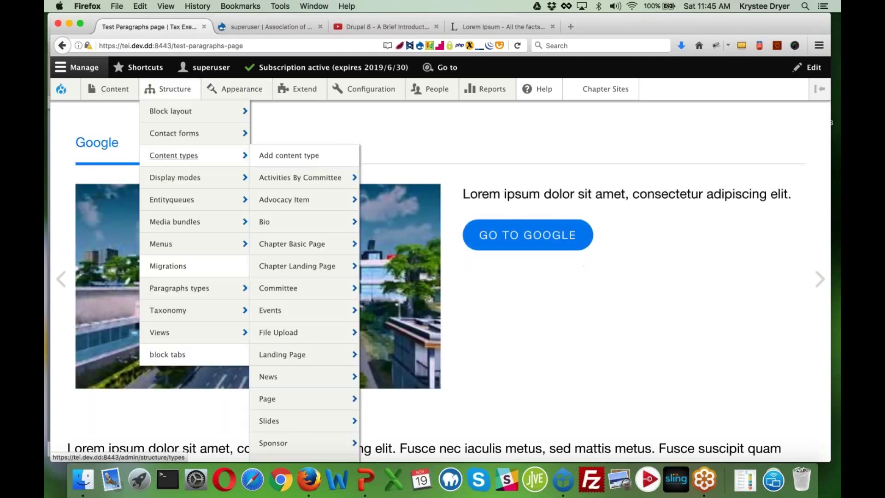
{"action": "left_click", "coordinate": [179, 288]}
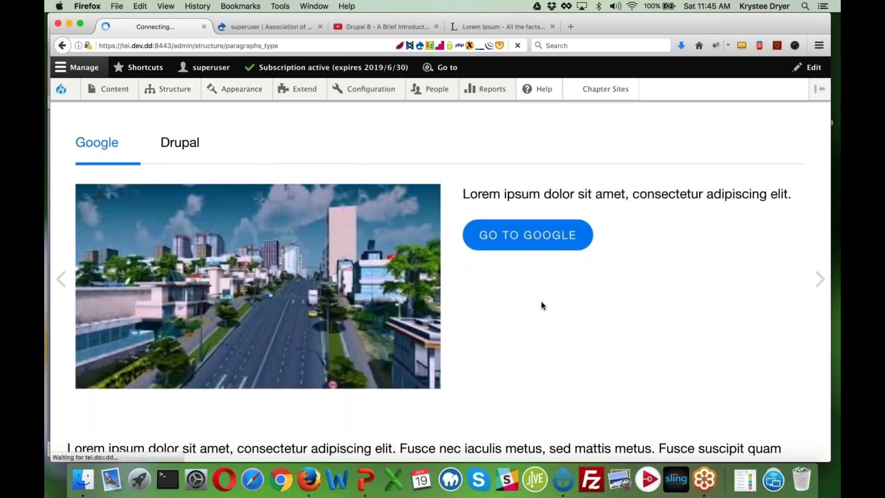
{"action": "scroll", "coordinate": [545, 304], "scroll_direction": "down", "scroll_amount": 2}
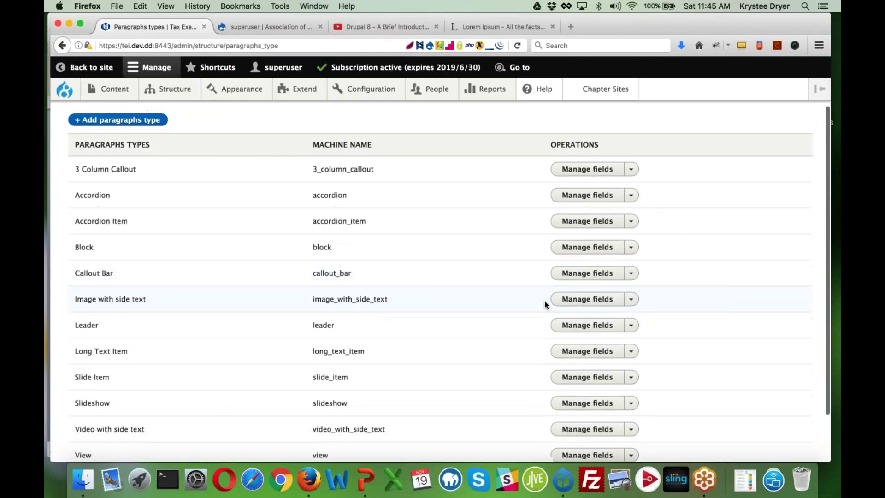
{"action": "scroll", "coordinate": [544, 304], "scroll_direction": "down", "scroll_amount": 1}
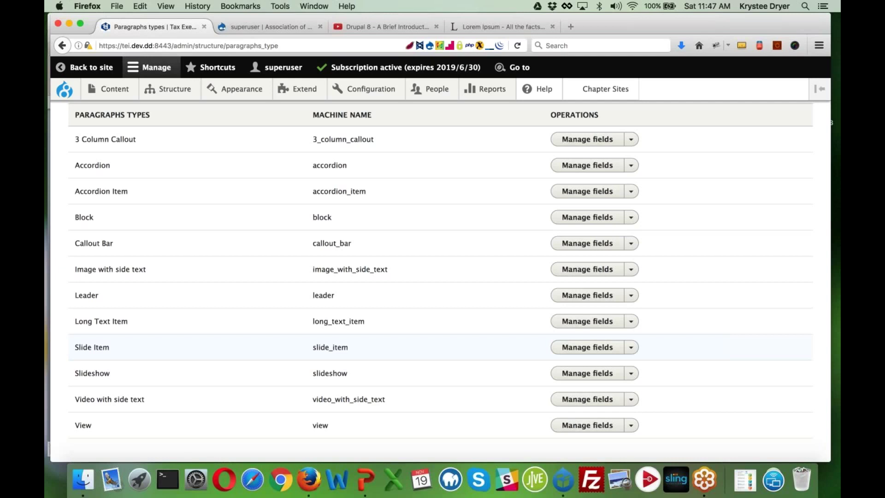
- Go to the site's Events & Education page and view its events calendar and the callout columns below it
{"action": "left_click", "coordinate": [114, 89]}
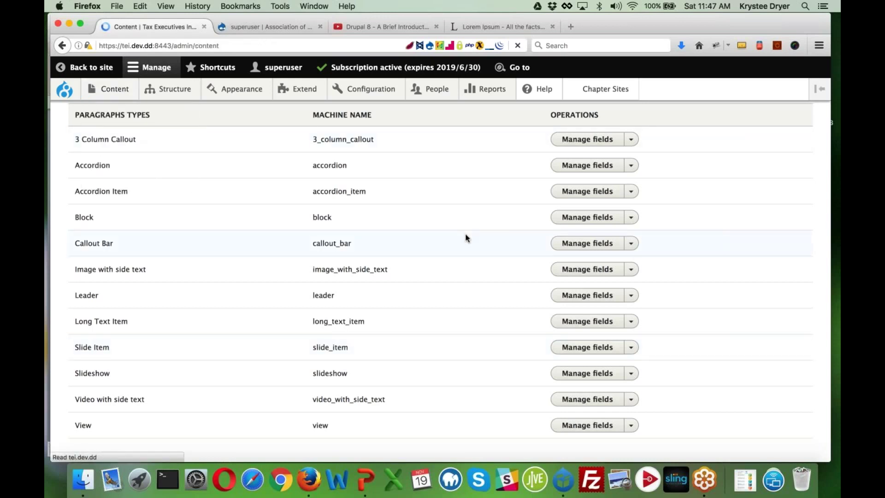
{"action": "left_click", "coordinate": [65, 89]}
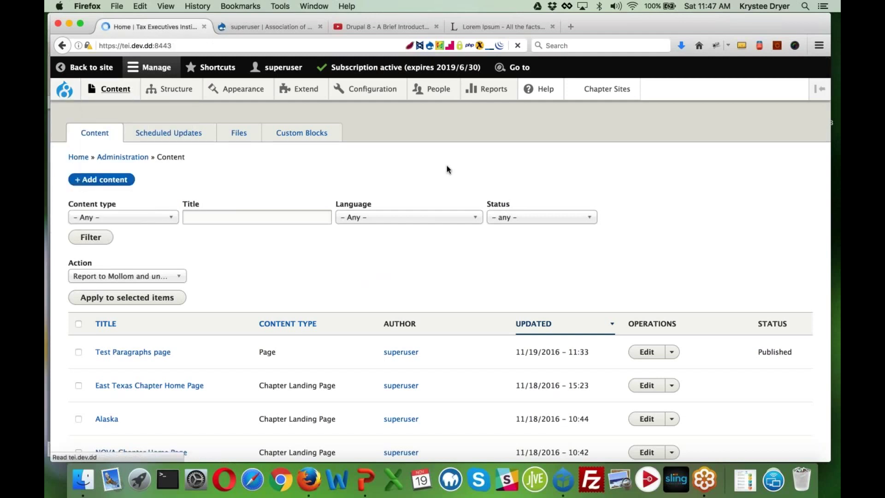
{"action": "mouse_move", "coordinate": [330, 203]}
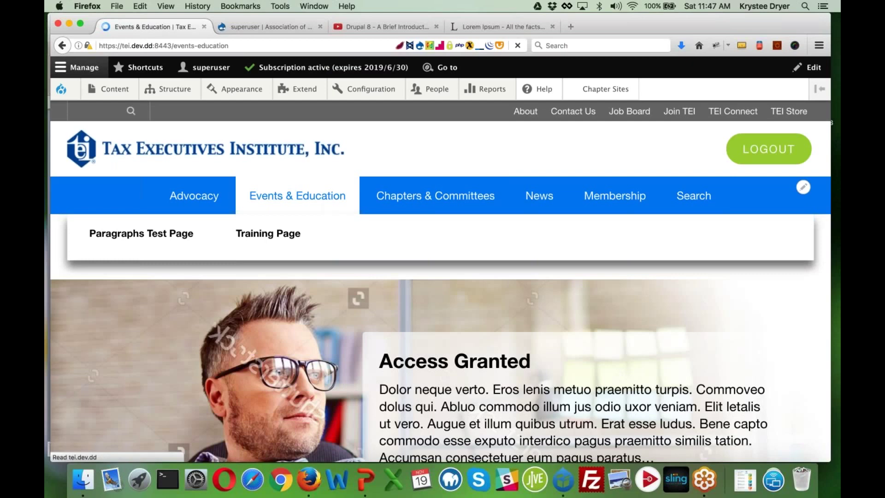
{"action": "scroll", "coordinate": [330, 203], "scroll_direction": "down", "scroll_amount": 3}
{"action": "scroll", "coordinate": [330, 198], "scroll_direction": "down", "scroll_amount": 10}
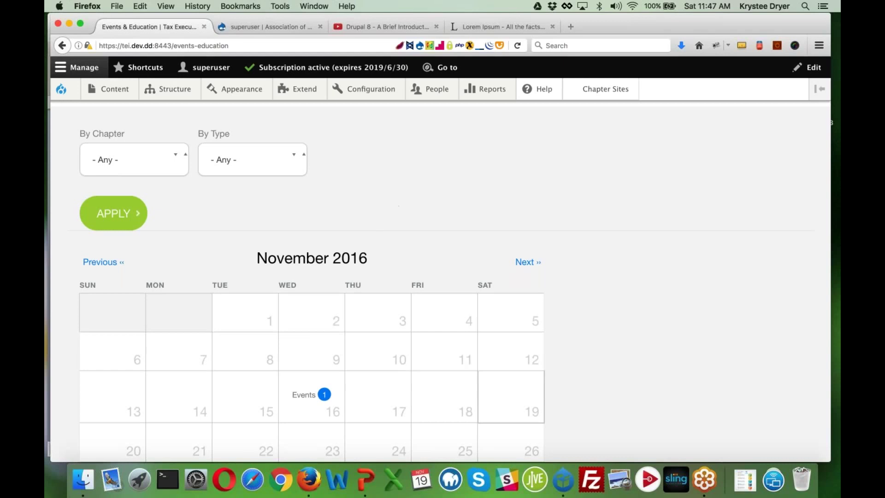
{"action": "scroll", "coordinate": [323, 198], "scroll_direction": "down", "scroll_amount": 5}
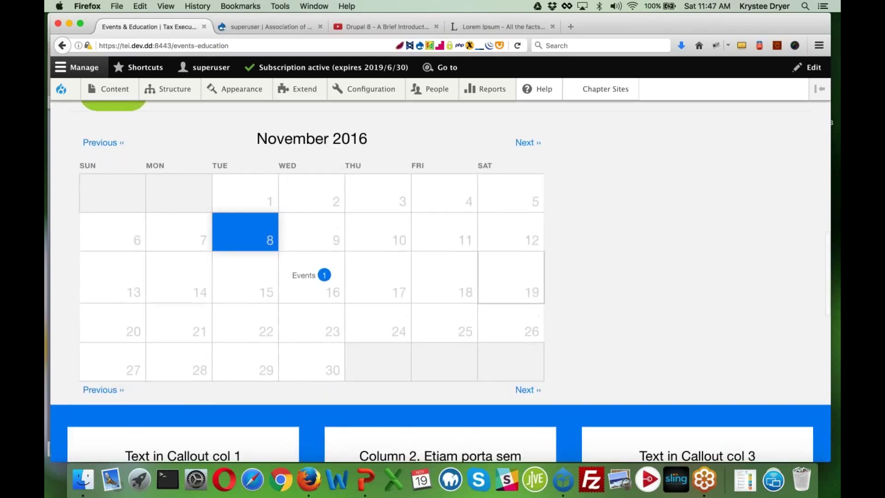
- Page the events calendar forward to December 2016 and back to November 2016
{"action": "scroll", "coordinate": [621, 317], "scroll_direction": "up", "scroll_amount": 3}
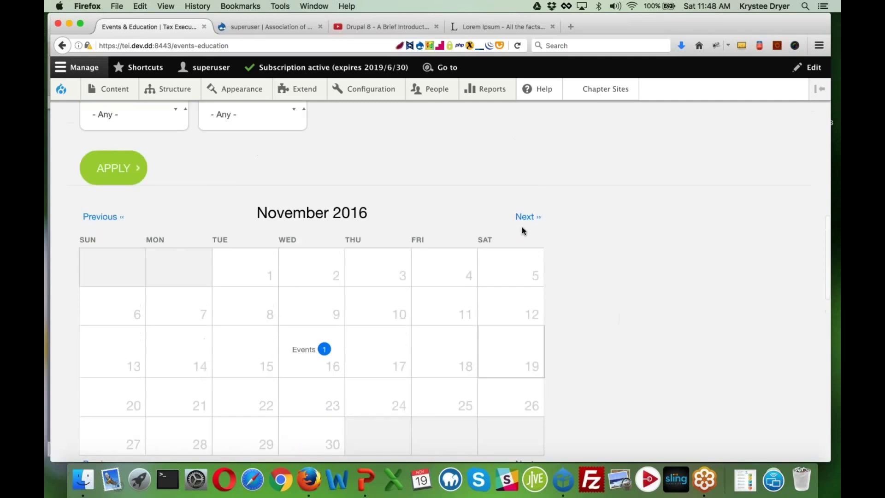
{"action": "left_click", "coordinate": [529, 217]}
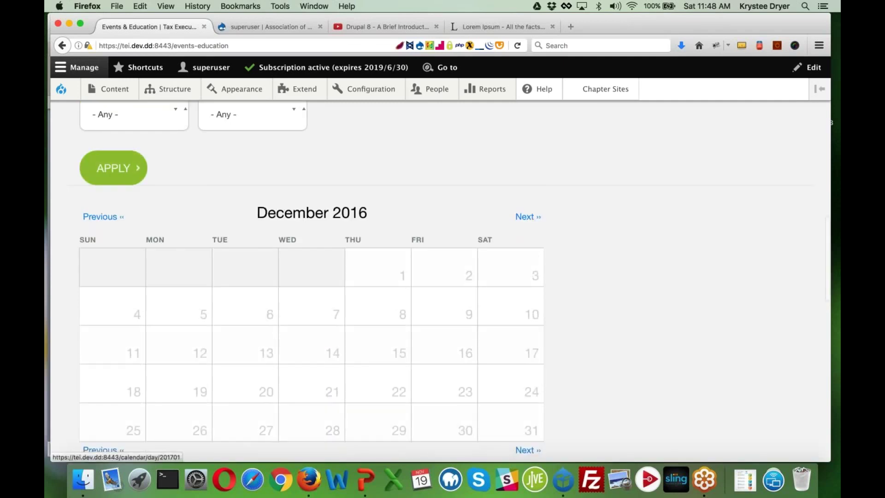
{"action": "left_click", "coordinate": [102, 216]}
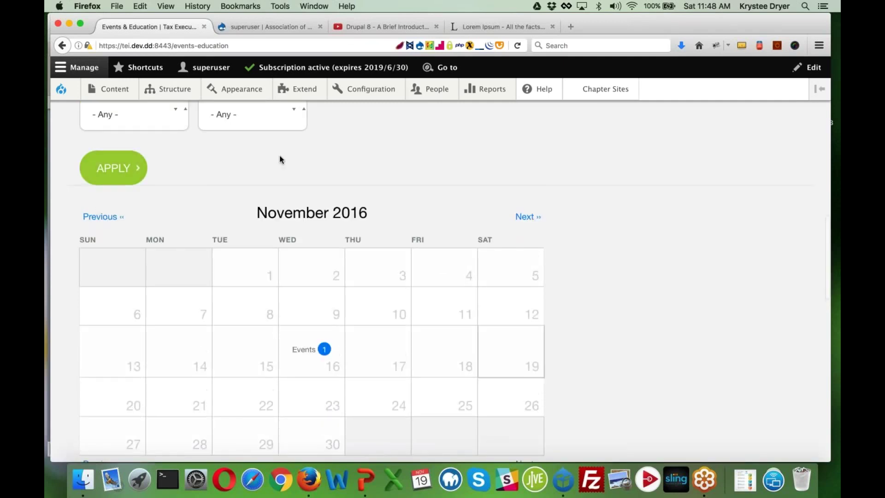
- Filter the events calendar to the East Texas chapter and check the filtered month
{"action": "scroll", "coordinate": [279, 160], "scroll_direction": "up", "scroll_amount": 1}
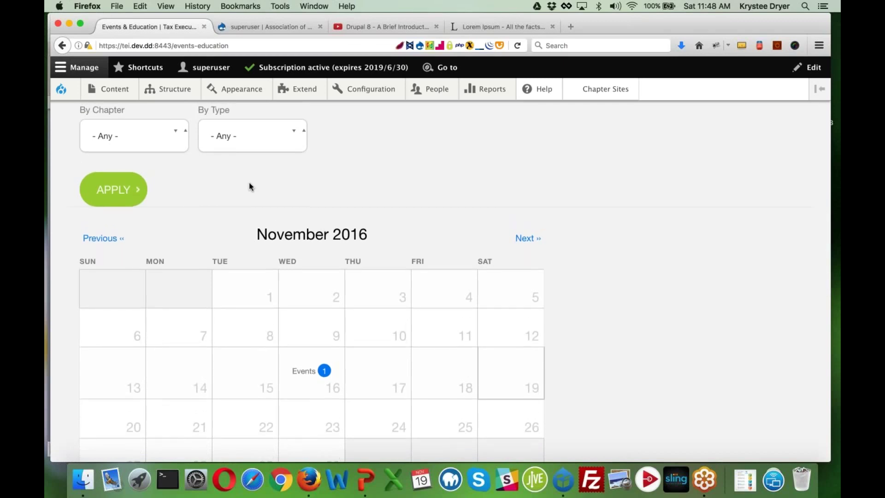
{"action": "left_click", "coordinate": [178, 134]}
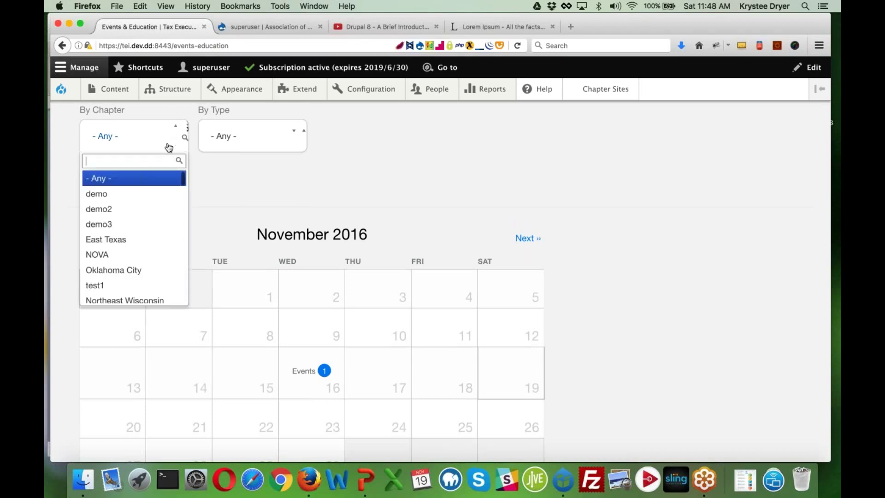
{"action": "left_click", "coordinate": [148, 237]}
{"action": "left_click", "coordinate": [118, 189]}
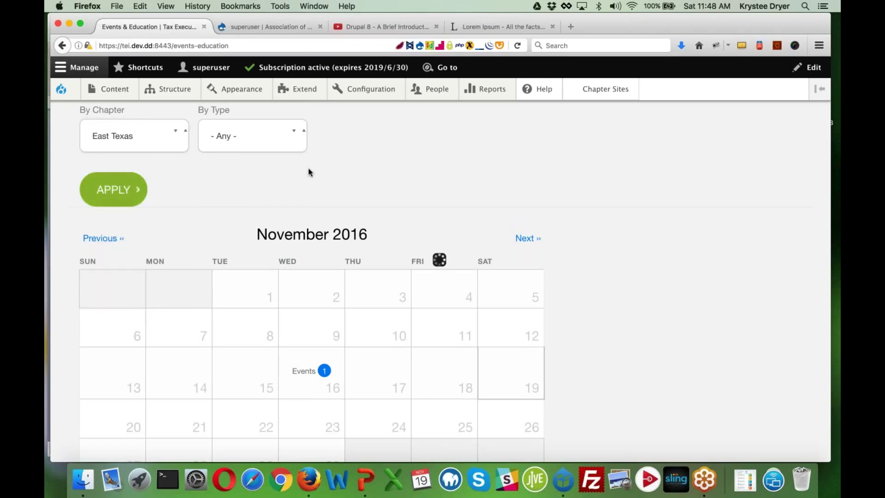
{"action": "scroll", "coordinate": [345, 165], "scroll_direction": "down", "scroll_amount": 2}
{"action": "scroll", "coordinate": [345, 169], "scroll_direction": "up", "scroll_amount": 3}
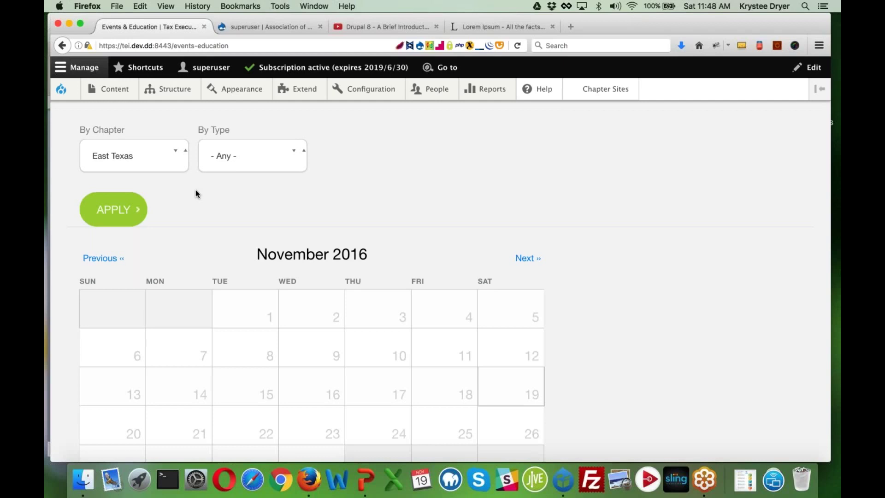
- Open the Events & Education page's draft form, look through its paragraphs, and return to the published page
{"action": "scroll", "coordinate": [195, 189], "scroll_direction": "up", "scroll_amount": 10}
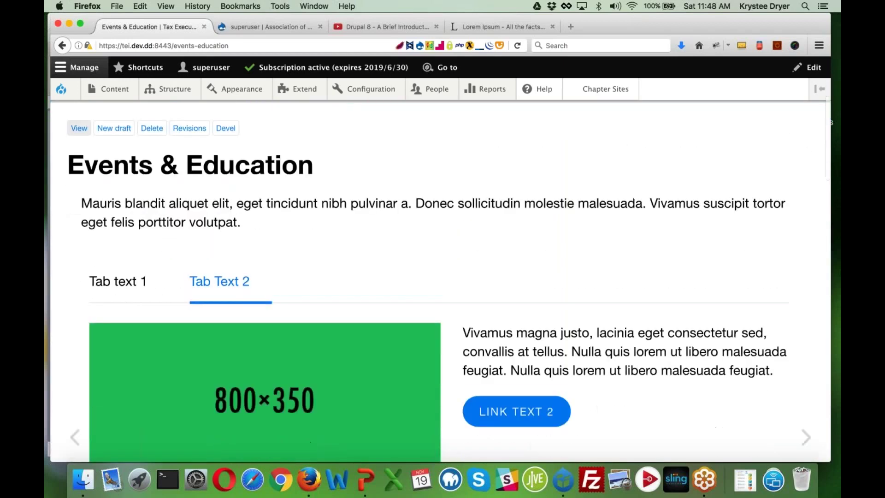
{"action": "scroll", "coordinate": [196, 189], "scroll_direction": "up", "scroll_amount": 3}
{"action": "left_click", "coordinate": [114, 253]}
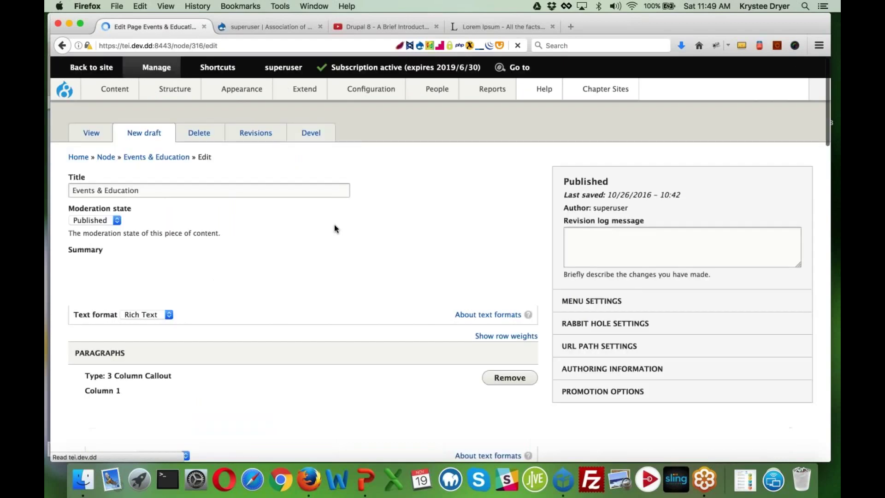
{"action": "scroll", "coordinate": [334, 225], "scroll_direction": "down", "scroll_amount": 5}
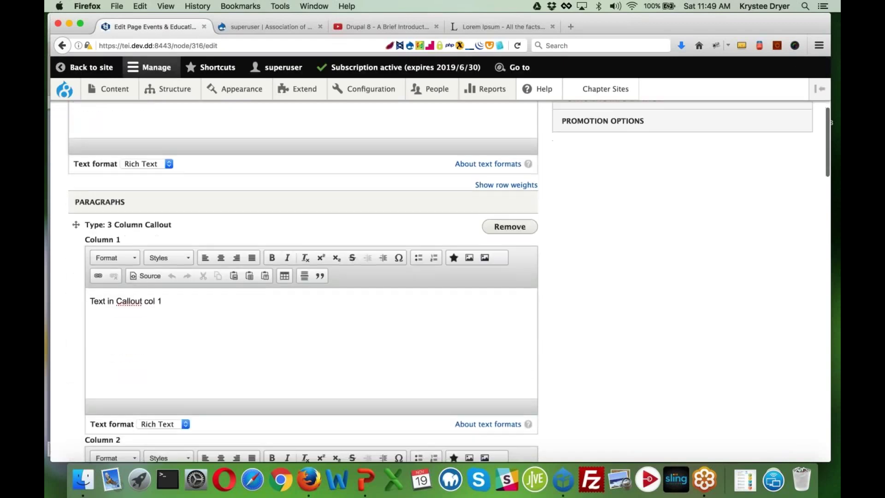
{"action": "scroll", "coordinate": [300, 195], "scroll_direction": "up", "scroll_amount": 10}
{"action": "scroll", "coordinate": [206, 261], "scroll_direction": "down", "scroll_amount": 10}
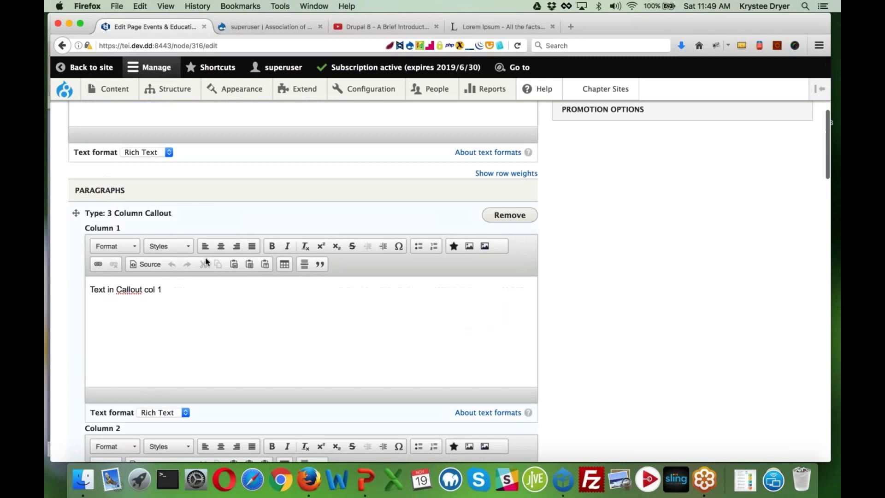
{"action": "scroll", "coordinate": [206, 261], "scroll_direction": "down", "scroll_amount": 15}
{"action": "scroll", "coordinate": [303, 281], "scroll_direction": "up", "scroll_amount": 20}
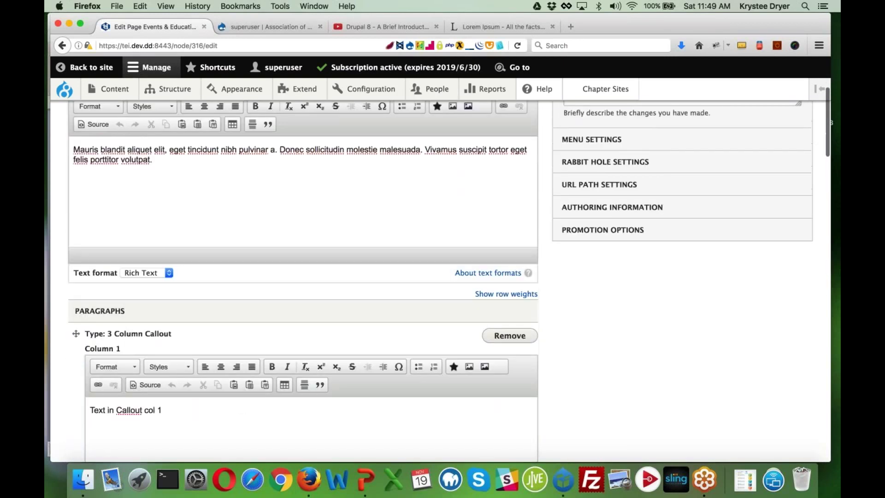
{"action": "scroll", "coordinate": [303, 282], "scroll_direction": "up", "scroll_amount": 5}
{"action": "left_click", "coordinate": [157, 127]}
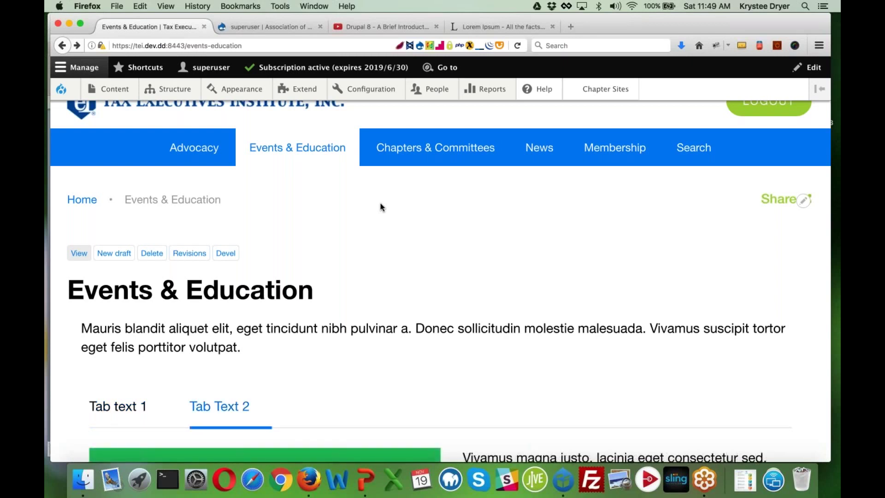
- Open the Test Paragraphs page from the site's content list and look over its slideshow and text
{"action": "mouse_move", "coordinate": [178, 92]}
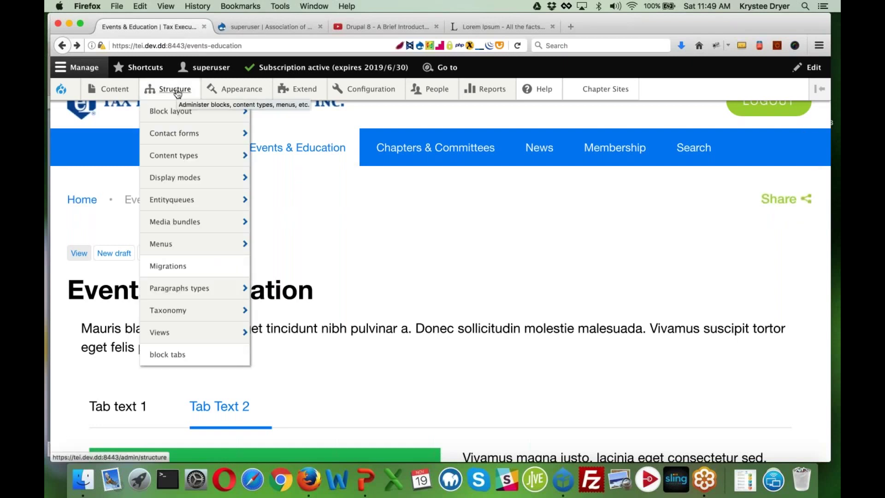
{"action": "mouse_move", "coordinate": [115, 89]}
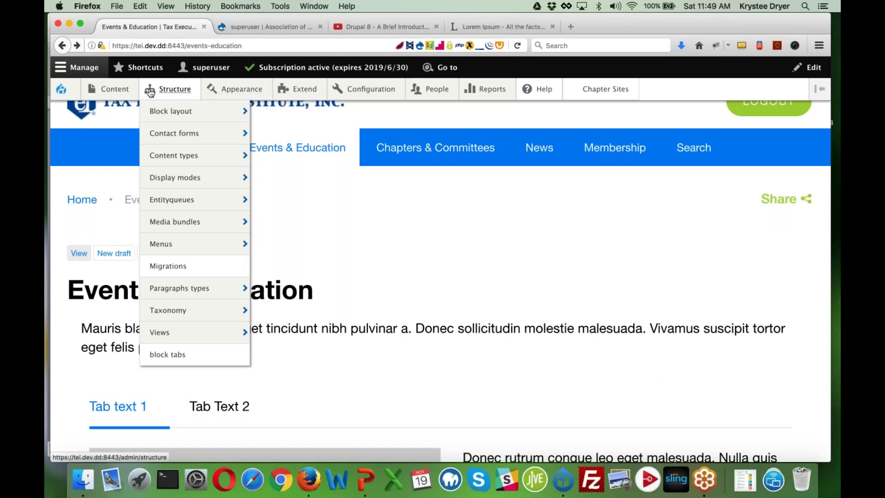
{"action": "left_click", "coordinate": [113, 89]}
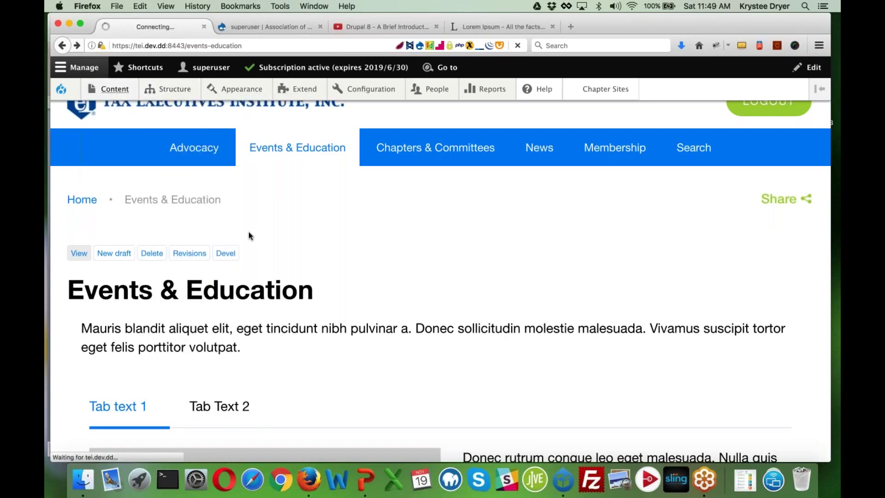
{"action": "scroll", "coordinate": [248, 231], "scroll_direction": "down", "scroll_amount": 3}
{"action": "left_click", "coordinate": [133, 276]}
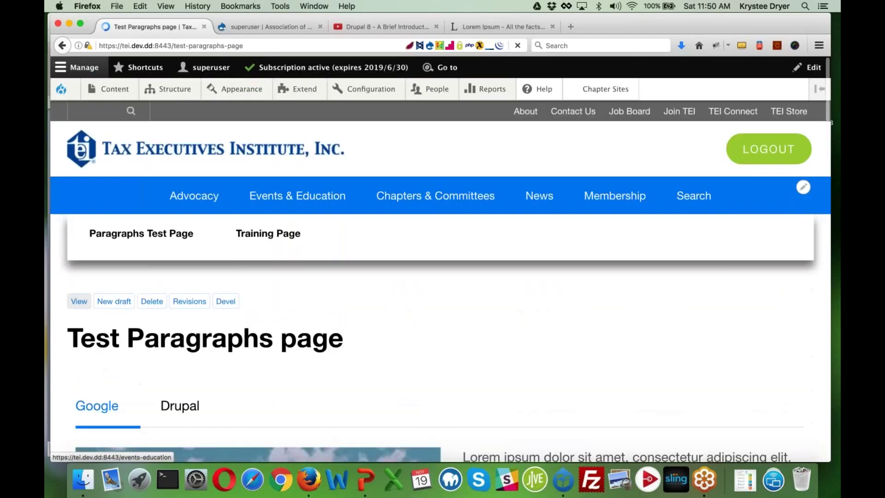
{"action": "scroll", "coordinate": [290, 182], "scroll_direction": "down", "scroll_amount": 8}
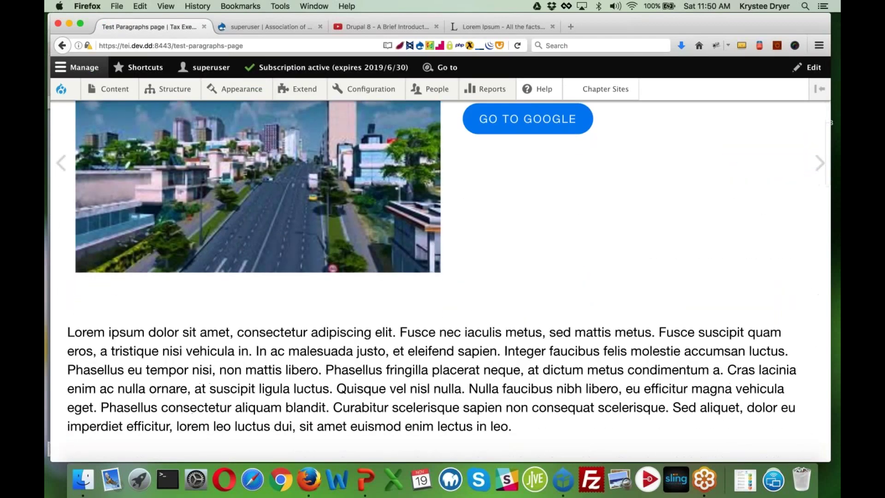
{"action": "scroll", "coordinate": [459, 122], "scroll_direction": "up", "scroll_amount": 8}
- Open the Test Paragraphs page's draft form and examine its paragraphs, especially the fields of the slideshow's slide items
{"action": "key", "text": "super+r"}
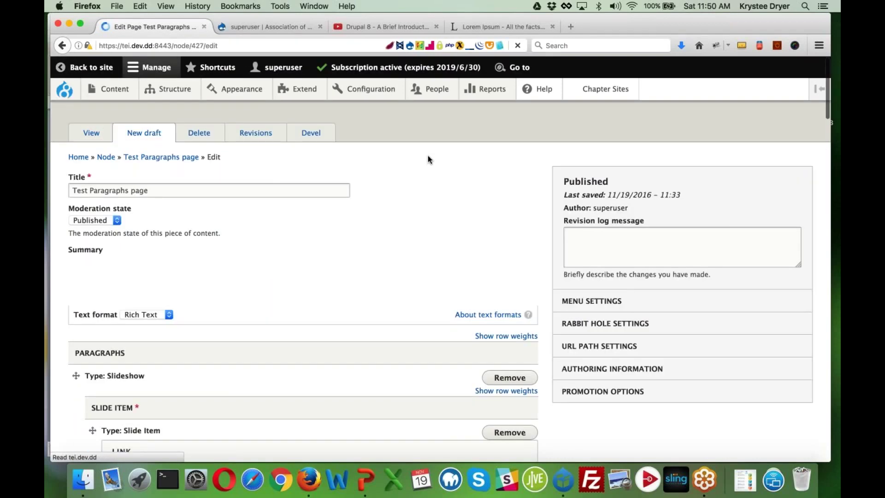
{"action": "scroll", "coordinate": [427, 156], "scroll_direction": "down", "scroll_amount": 15}
{"action": "scroll", "coordinate": [428, 156], "scroll_direction": "down", "scroll_amount": 15}
{"action": "scroll", "coordinate": [304, 281], "scroll_direction": "down", "scroll_amount": 10}
{"action": "scroll", "coordinate": [304, 281], "scroll_direction": "up", "scroll_amount": 20}
{"action": "scroll", "coordinate": [304, 281], "scroll_direction": "up", "scroll_amount": 10}
{"action": "scroll", "coordinate": [305, 281], "scroll_direction": "down", "scroll_amount": 10}
{"action": "scroll", "coordinate": [304, 281], "scroll_direction": "down", "scroll_amount": 4}
{"action": "scroll", "coordinate": [304, 281], "scroll_direction": "up", "scroll_amount": 6}
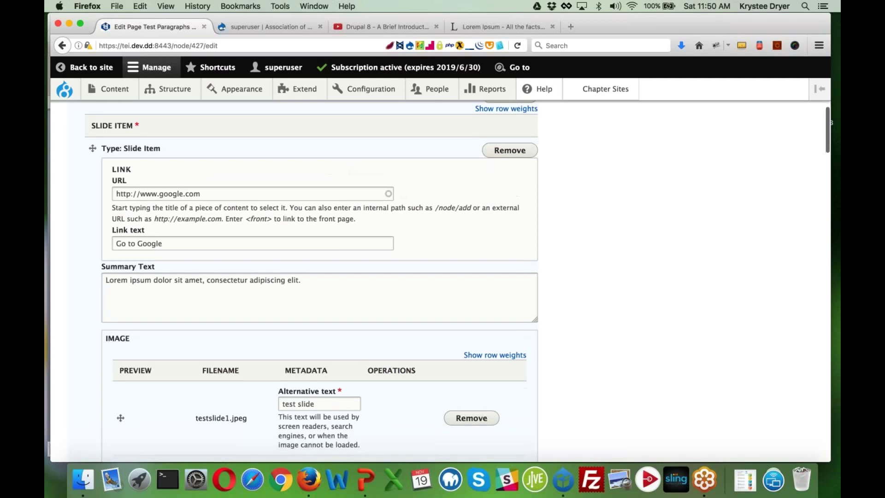
{"action": "scroll", "coordinate": [304, 281], "scroll_direction": "down", "scroll_amount": 8}
{"action": "scroll", "coordinate": [154, 424], "scroll_direction": "up", "scroll_amount": 2}
{"action": "scroll", "coordinate": [155, 424], "scroll_direction": "down", "scroll_amount": 7}
- Add a blank slide item to the slideshow, browse the existing files for its image, and discard the unsaved changes
{"action": "left_click", "coordinate": [124, 385]}
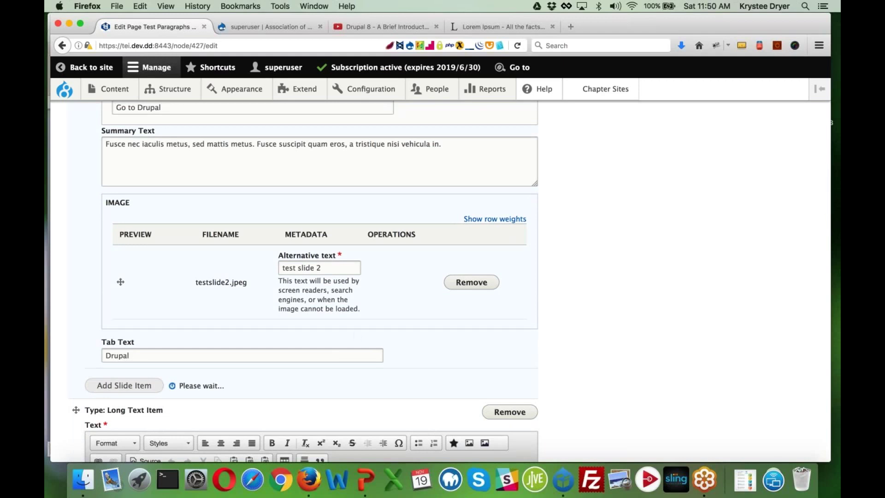
{"action": "scroll", "coordinate": [91, 197], "scroll_direction": "down", "scroll_amount": 10}
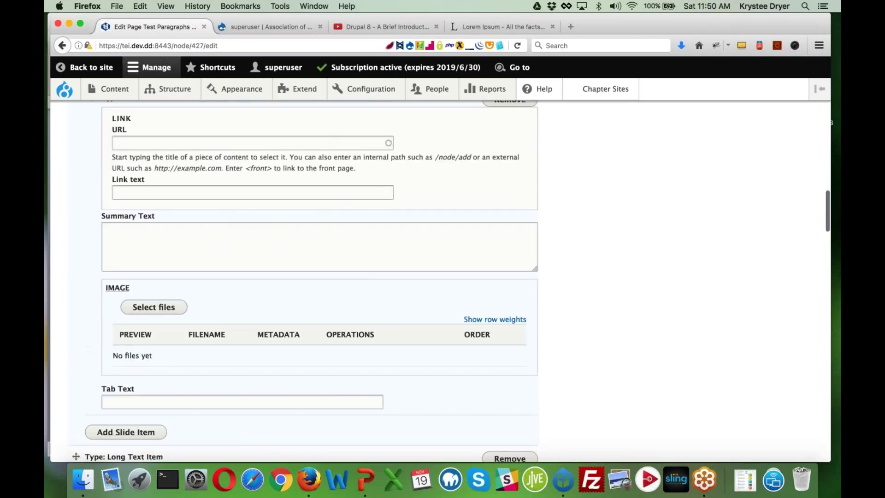
{"action": "left_click", "coordinate": [172, 306]}
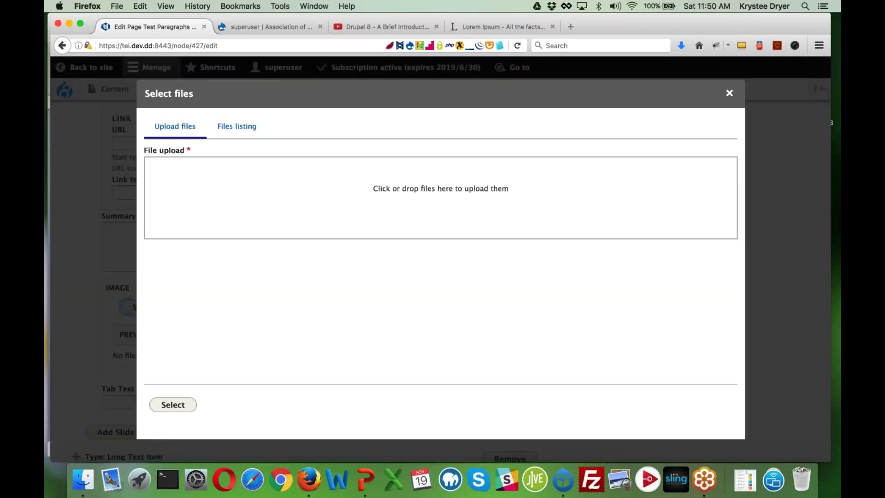
{"action": "left_click", "coordinate": [237, 132]}
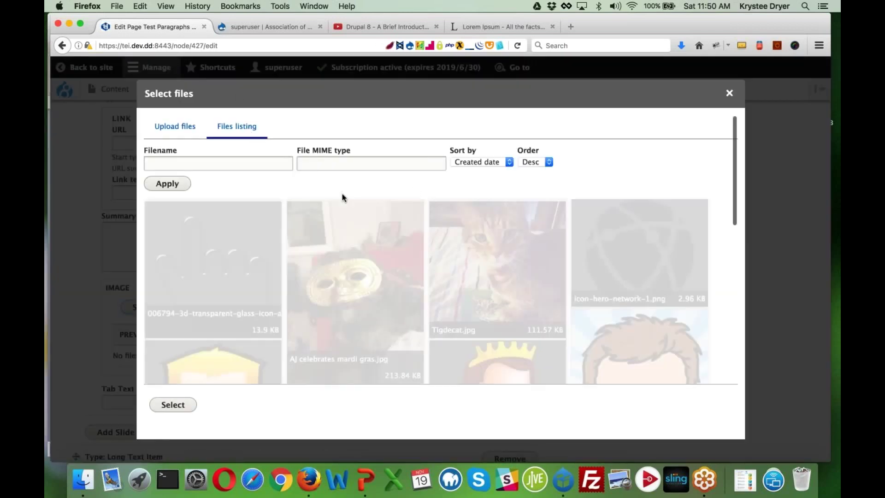
{"action": "scroll", "coordinate": [347, 180], "scroll_direction": "down", "scroll_amount": 10}
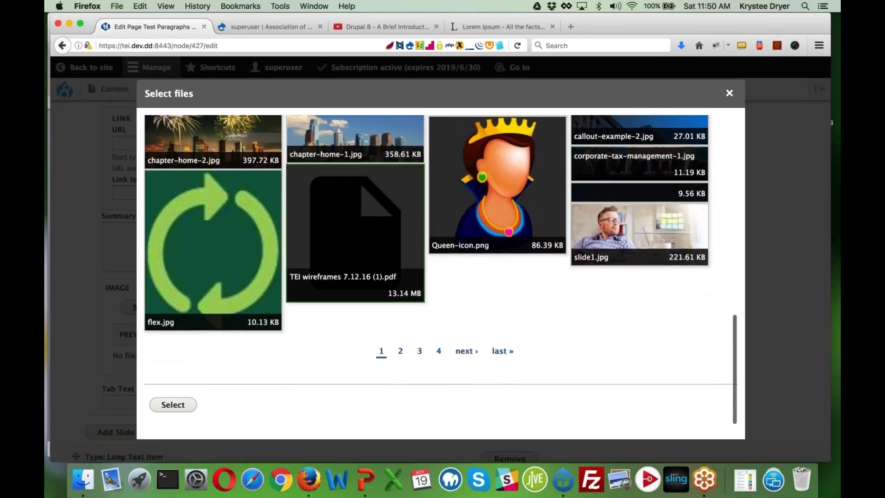
{"action": "scroll", "coordinate": [426, 249], "scroll_direction": "up", "scroll_amount": 15}
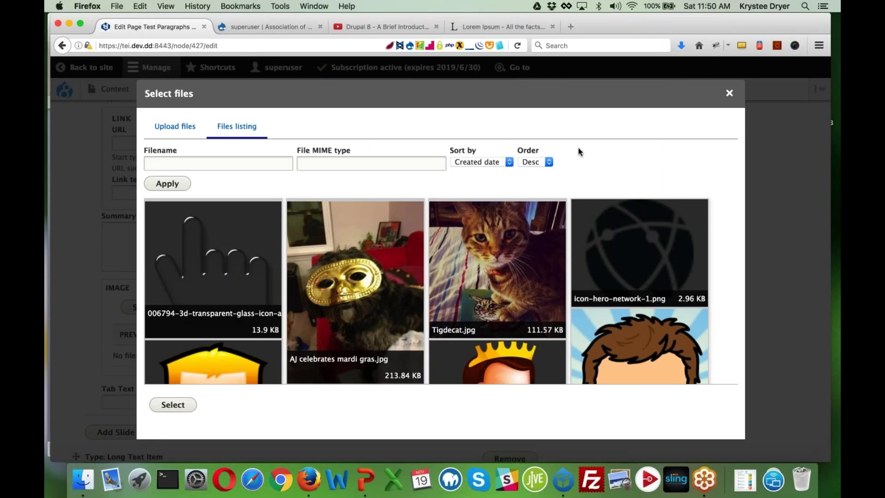
{"action": "key", "text": "super+r"}
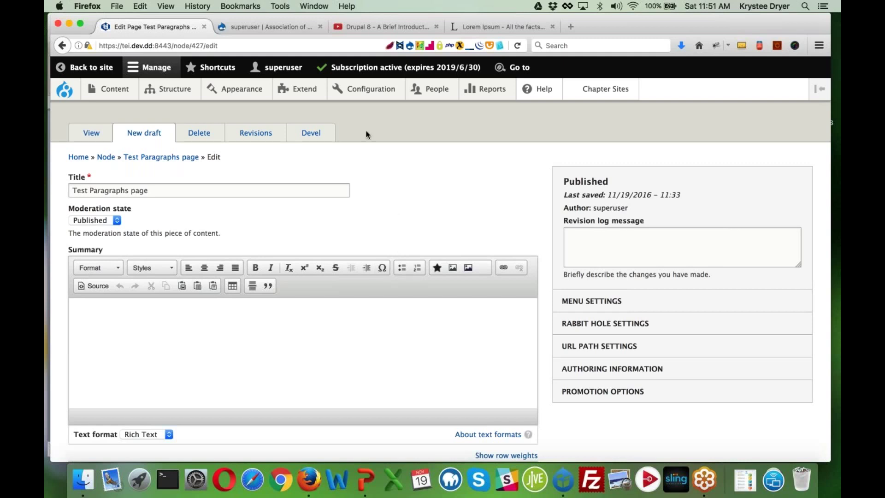
- Open the site's module list and filter it by "drop"
{"action": "mouse_move", "coordinate": [306, 93]}
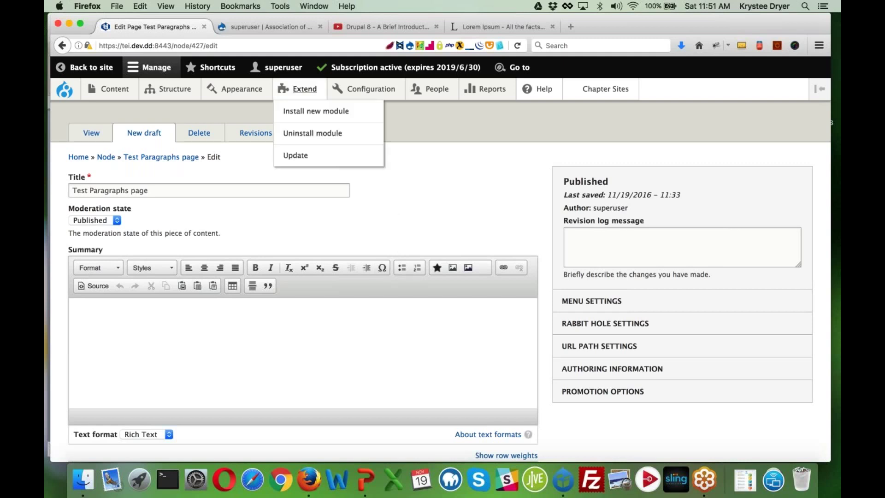
{"action": "left_click", "coordinate": [305, 89]}
{"action": "mouse_move", "coordinate": [364, 89]}
{"action": "mouse_move", "coordinate": [405, 288]}
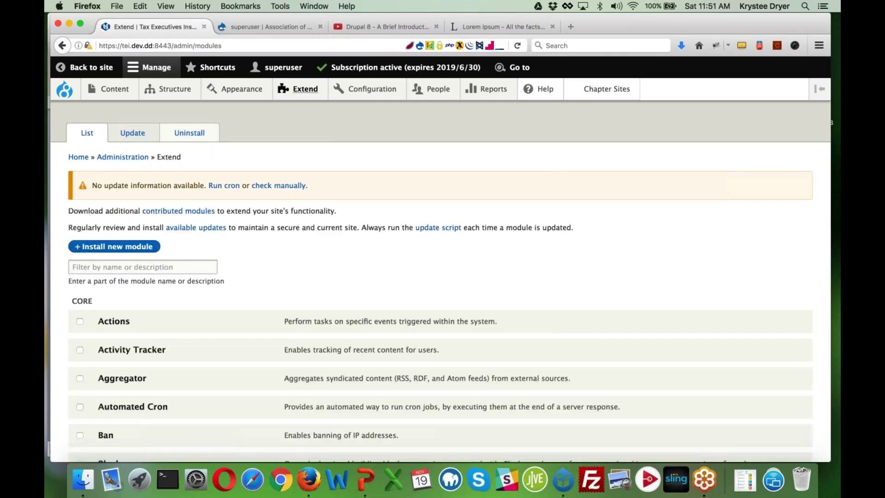
{"action": "left_click", "coordinate": [177, 268]}
{"action": "type", "text": "d"}
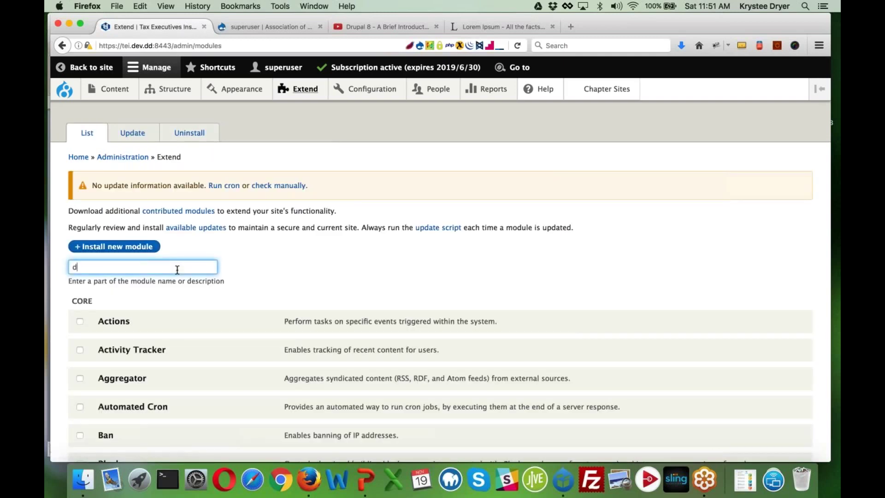
{"action": "type", "text": "rop"}
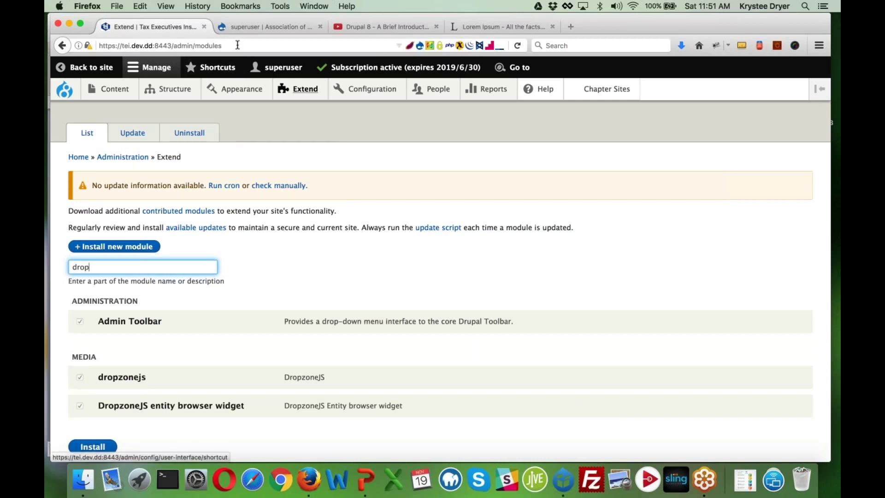
- Return to the site's home page and open the list of content types available for adding content
{"action": "left_click", "coordinate": [68, 95]}
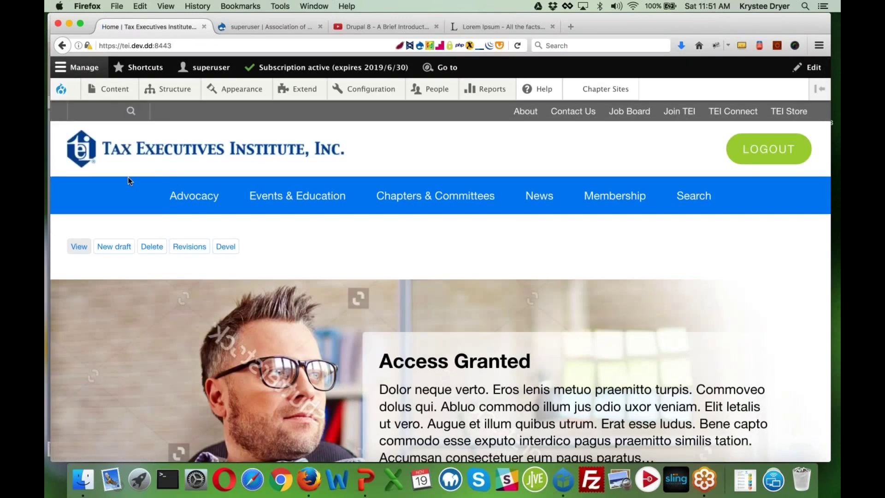
{"action": "mouse_move", "coordinate": [116, 90]}
{"action": "left_click", "coordinate": [106, 111]}
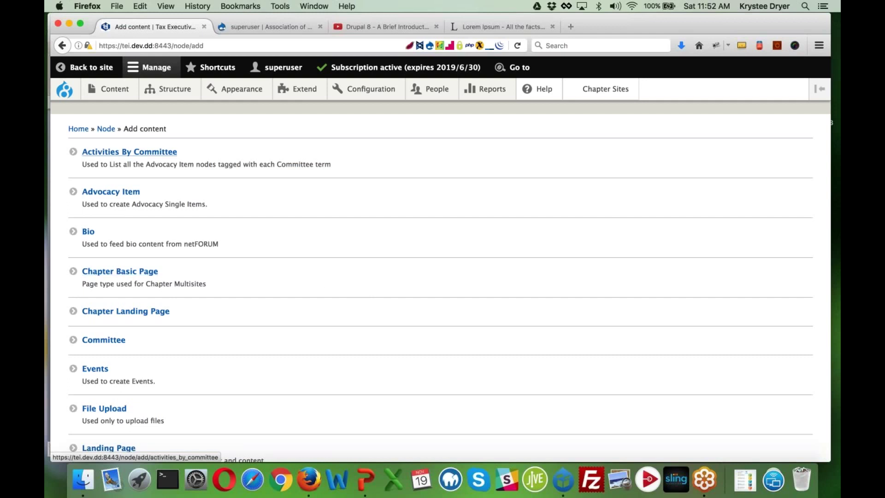
- Open the Home landing page's draft form, examine its view and video paragraphs, and return to the home page
{"action": "left_click", "coordinate": [65, 89]}
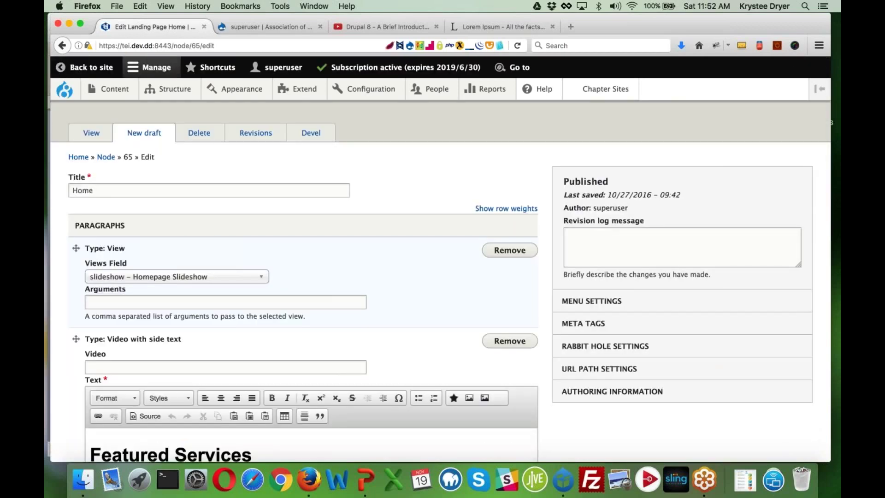
{"action": "left_click", "coordinate": [168, 88]}
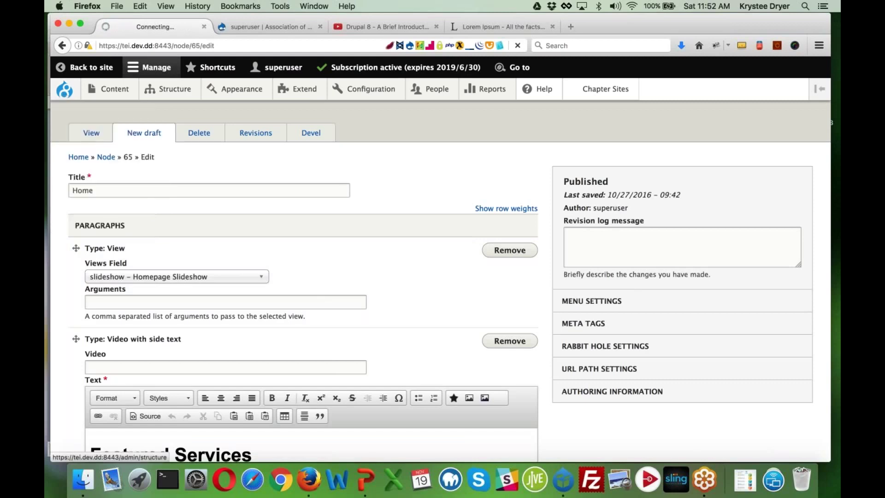
{"action": "scroll", "coordinate": [440, 281], "scroll_direction": "down", "scroll_amount": 20}
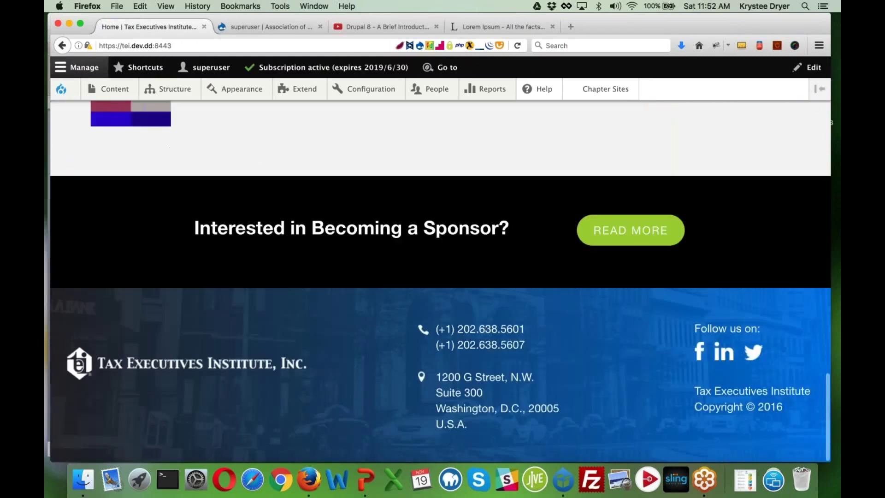
{"action": "scroll", "coordinate": [440, 281], "scroll_direction": "up", "scroll_amount": 20}
{"action": "left_click", "coordinate": [113, 246]}
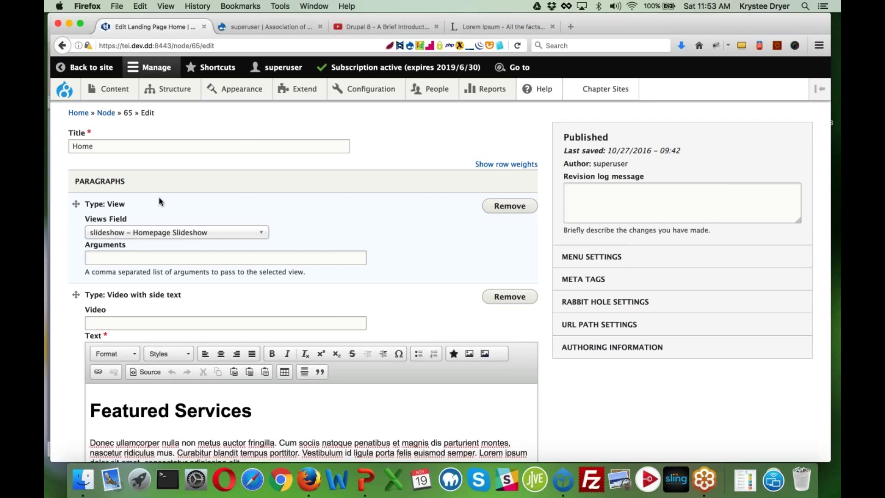
{"action": "scroll", "coordinate": [159, 197], "scroll_direction": "up", "scroll_amount": 2}
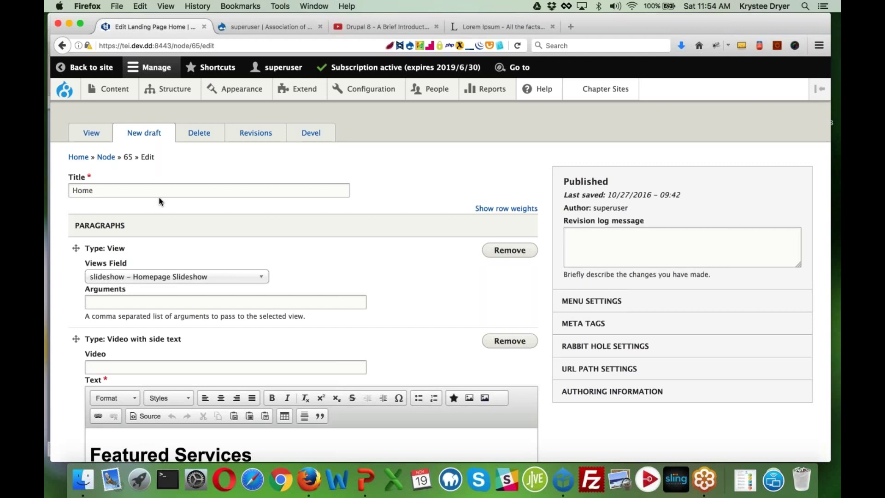
{"action": "left_click", "coordinate": [65, 89]}
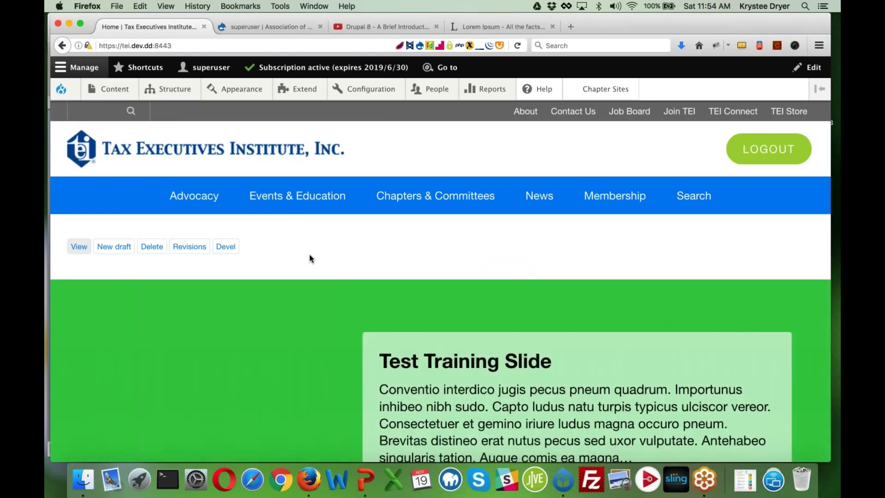
- Switch to the Association of American Universities site and open its list of paragraphs types
{"action": "left_click", "coordinate": [273, 27]}
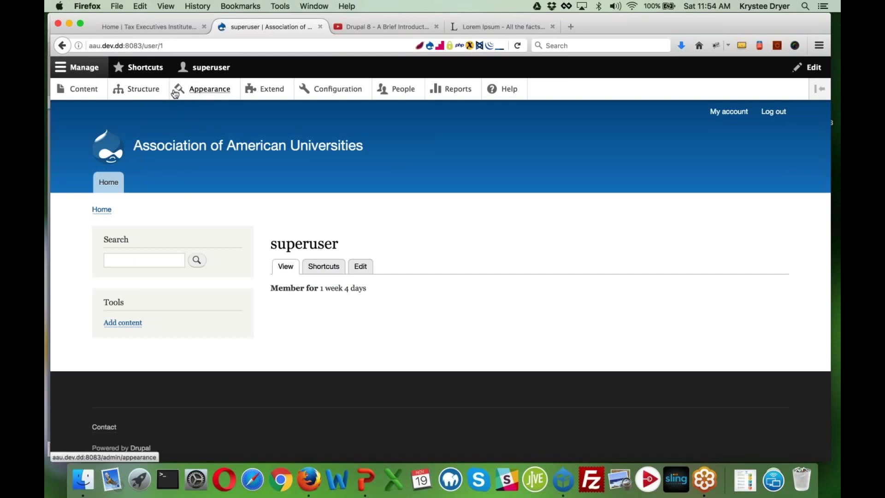
{"action": "left_click", "coordinate": [155, 92]}
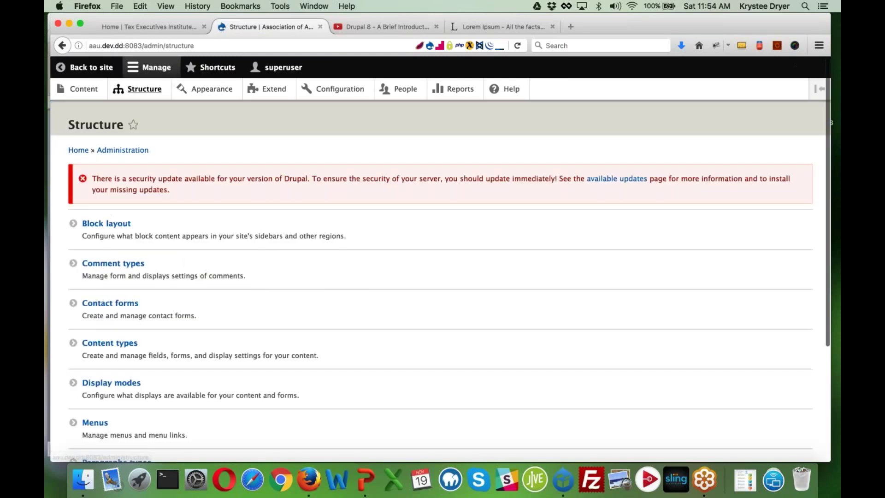
{"action": "scroll", "coordinate": [92, 362], "scroll_direction": "down", "scroll_amount": 2}
{"action": "scroll", "coordinate": [92, 361], "scroll_direction": "down", "scroll_amount": 2}
{"action": "left_click", "coordinate": [113, 314]}
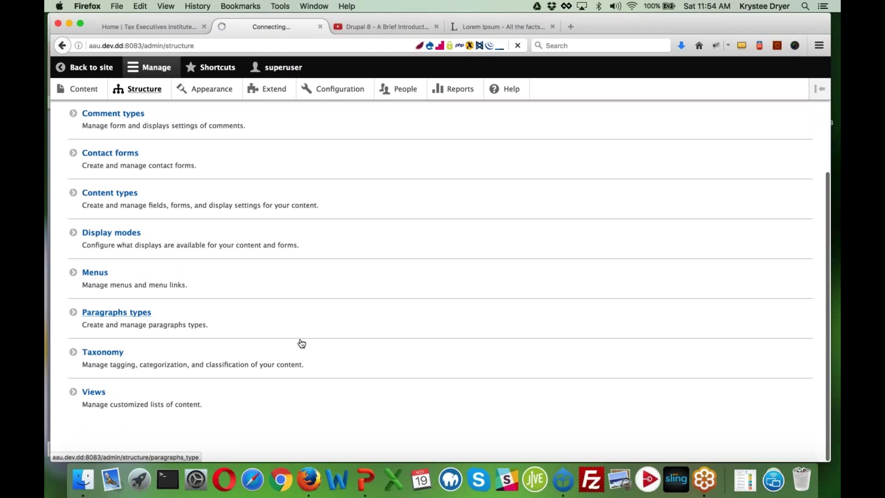
- Add a paragraphs type labelled Example and save it to manage its fields
{"action": "left_click", "coordinate": [116, 245]}
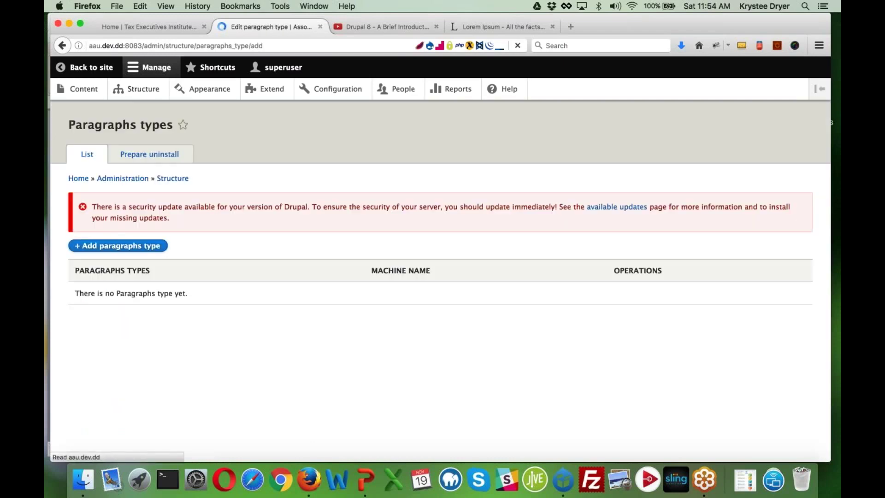
{"action": "left_click", "coordinate": [191, 228]}
{"action": "type", "text": "Exa"}
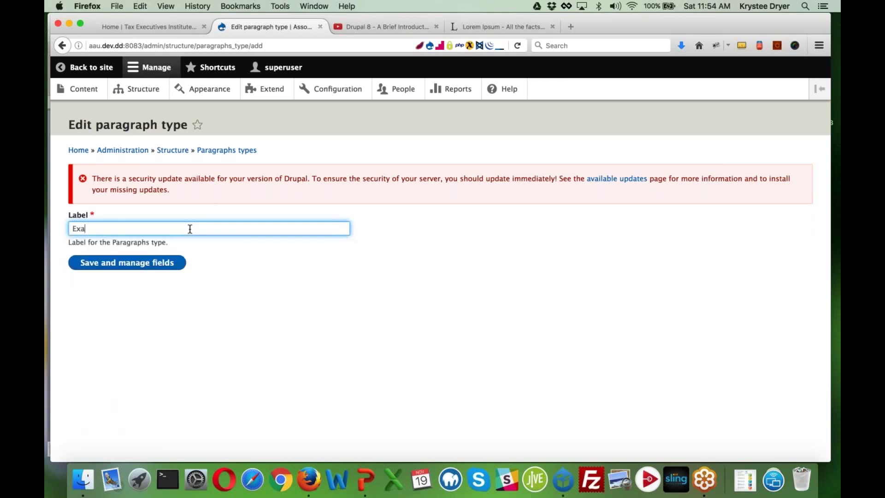
{"action": "type", "text": "mple"}
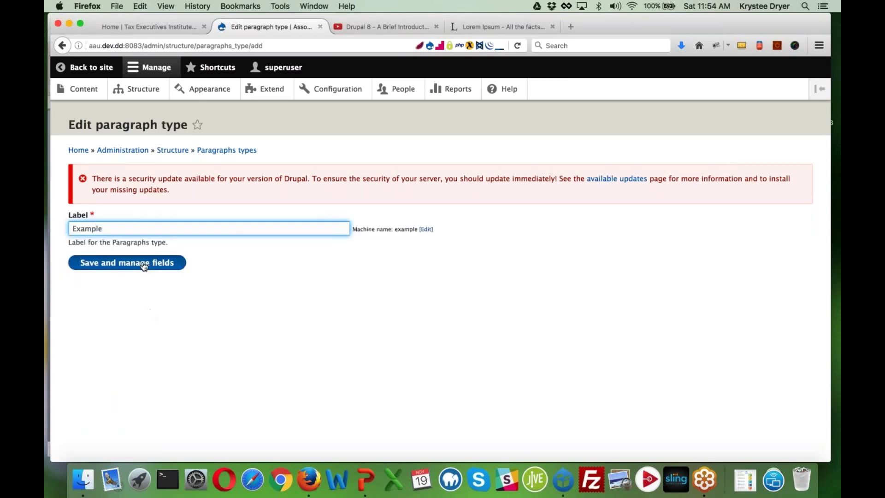
{"action": "left_click", "coordinate": [143, 265]}
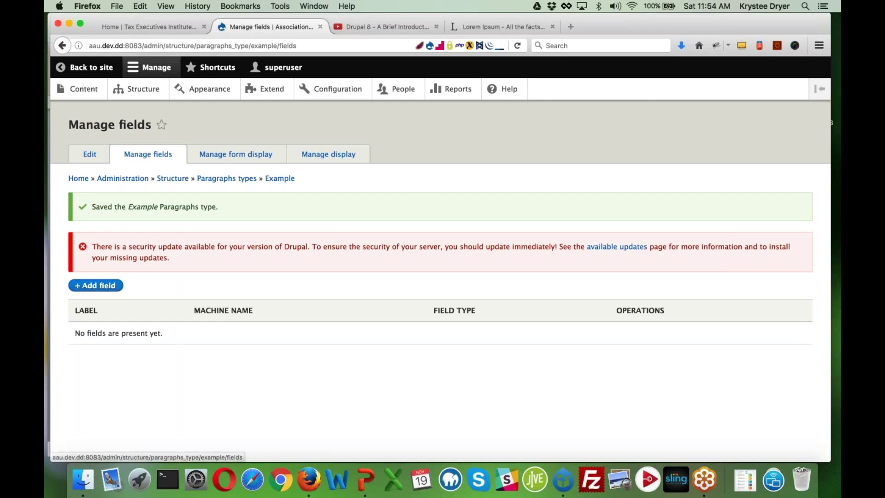
- Open the form for adding a field to the Example type and examine the available field types without choosing one
{"action": "left_click", "coordinate": [98, 286]}
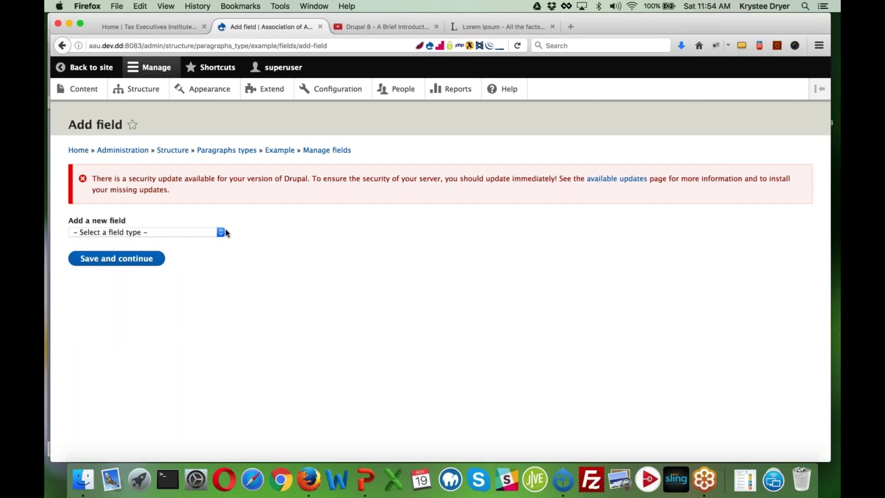
{"action": "left_click", "coordinate": [221, 232]}
{"action": "scroll", "coordinate": [203, 291], "scroll_direction": "down", "scroll_amount": 5}
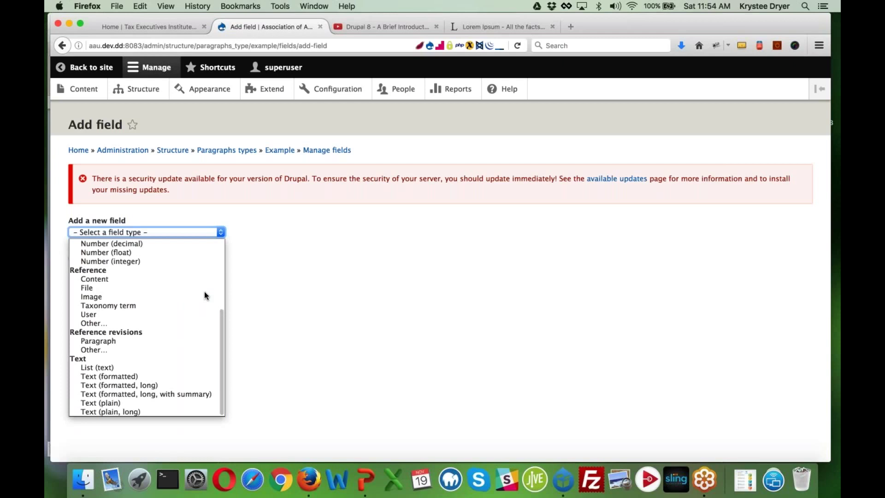
{"action": "scroll", "coordinate": [204, 292], "scroll_direction": "up", "scroll_amount": 5}
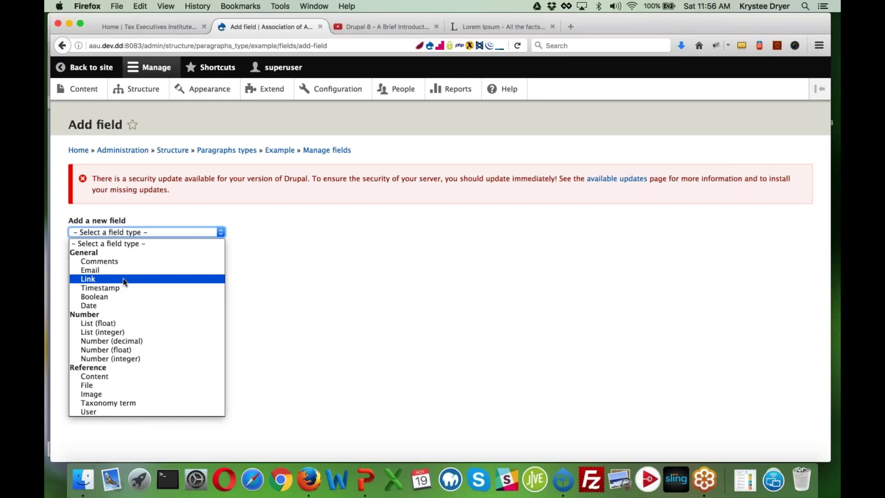
{"action": "scroll", "coordinate": [123, 281], "scroll_direction": "down", "scroll_amount": 3}
{"action": "scroll", "coordinate": [123, 281], "scroll_direction": "down", "scroll_amount": 2}
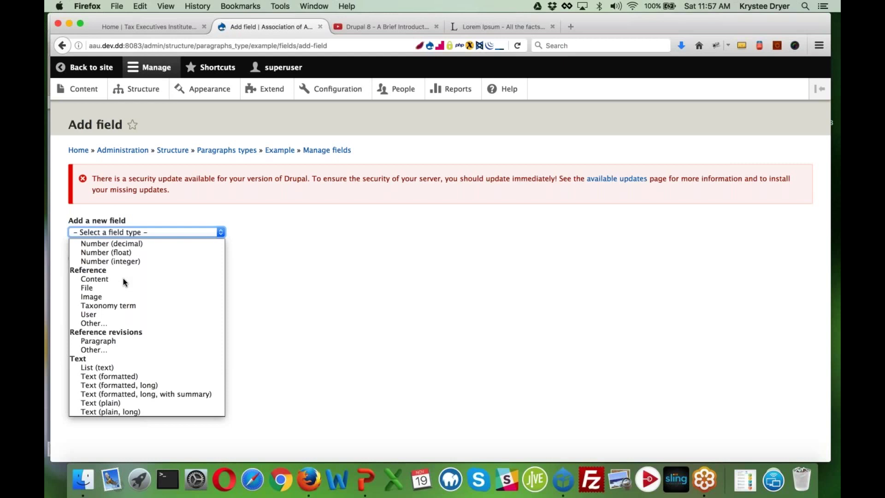
{"action": "key", "text": "Escape"}
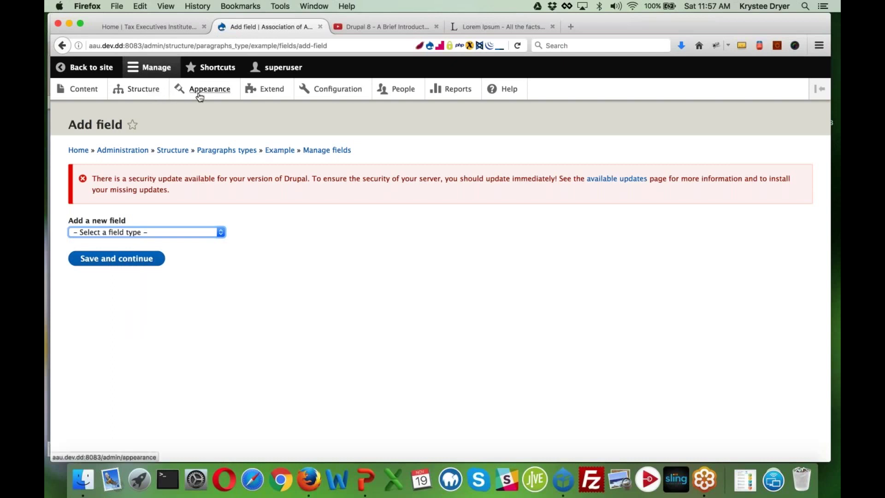
- Check this site's content list, and view the Test Paragraphs page on the Tax Executives Institute site
{"action": "left_click", "coordinate": [148, 92]}
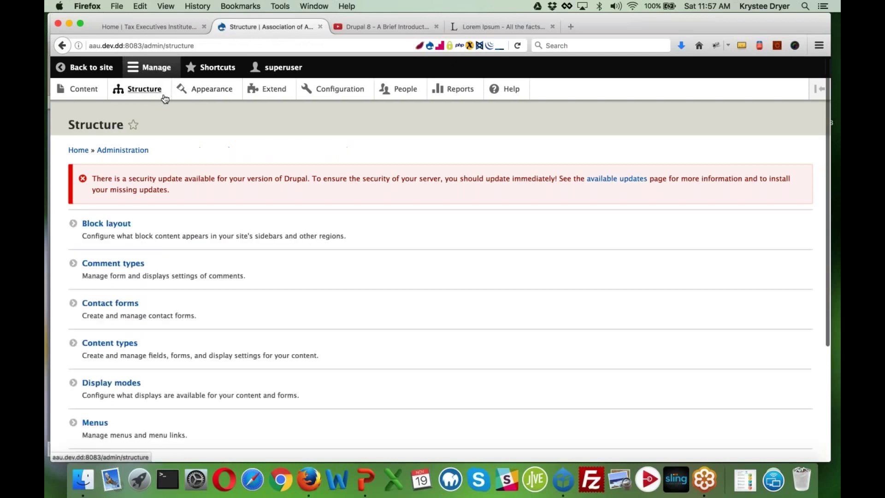
{"action": "left_click", "coordinate": [80, 90]}
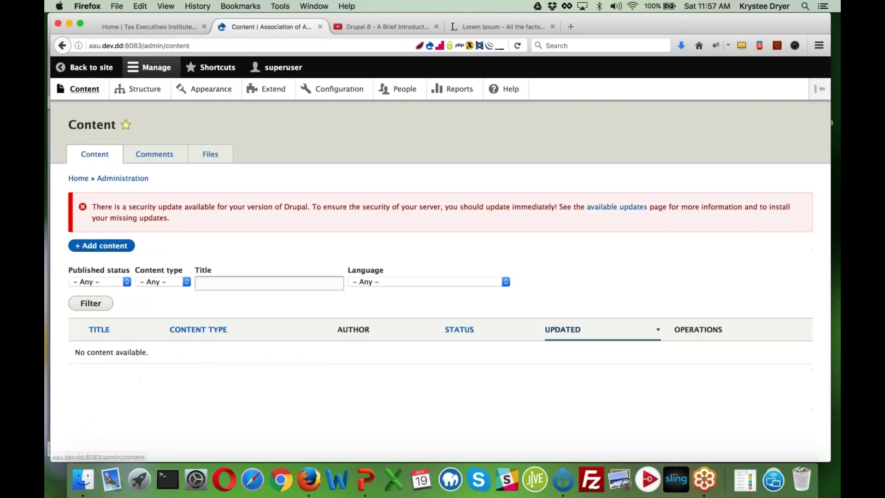
{"action": "left_click", "coordinate": [112, 29]}
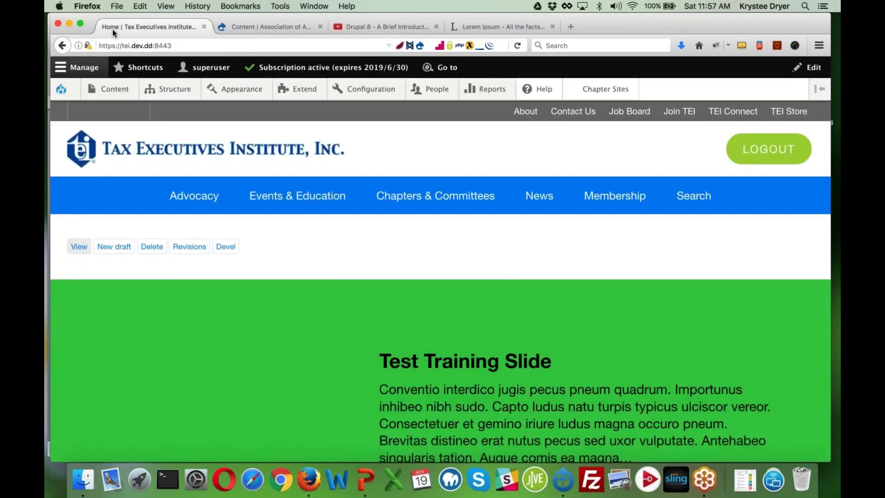
{"action": "left_click", "coordinate": [113, 89]}
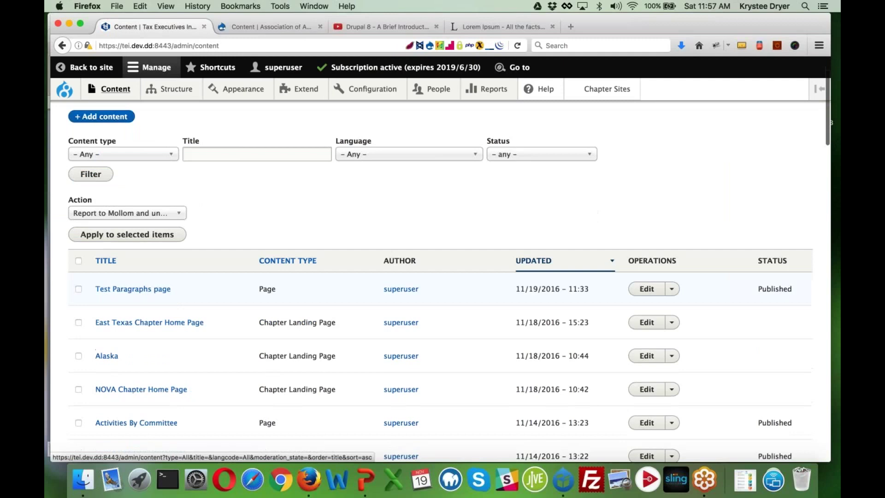
{"action": "scroll", "coordinate": [110, 262], "scroll_direction": "down", "scroll_amount": 1}
{"action": "left_click", "coordinate": [148, 275]}
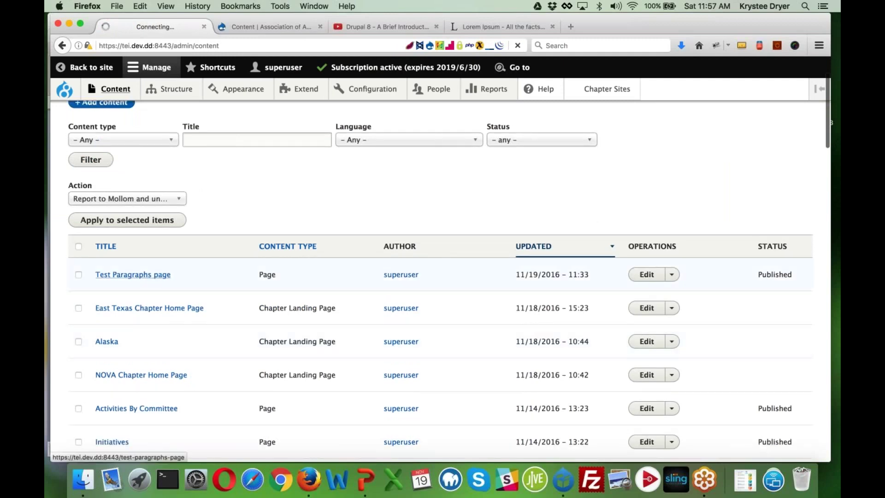
{"action": "scroll", "coordinate": [440, 276], "scroll_direction": "down", "scroll_amount": 10}
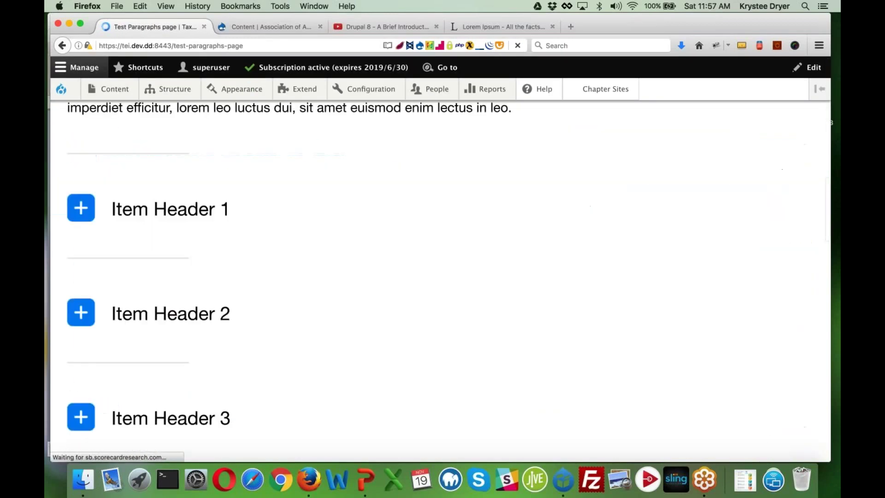
{"action": "scroll", "coordinate": [119, 301], "scroll_direction": "down", "scroll_amount": 5}
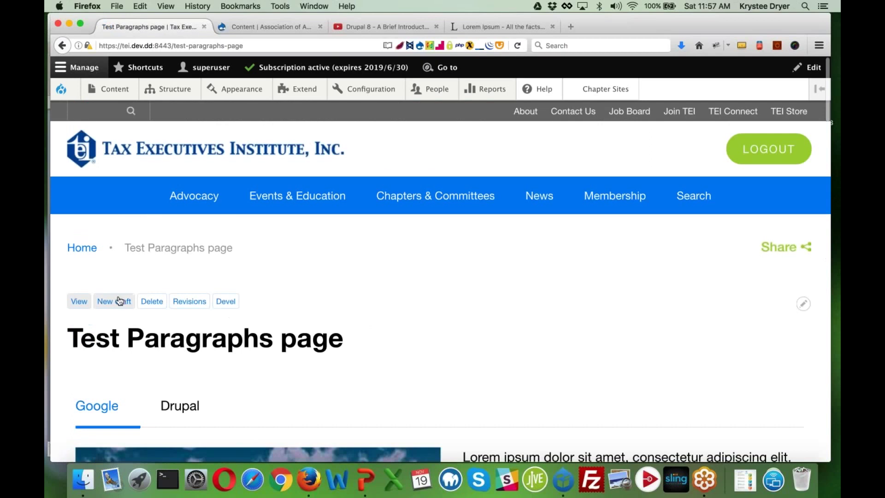
- Examine the slideshow, long text, accordion and video paragraphs in the Test Paragraphs page's draft form, and return to the content list
{"action": "left_click", "coordinate": [119, 301]}
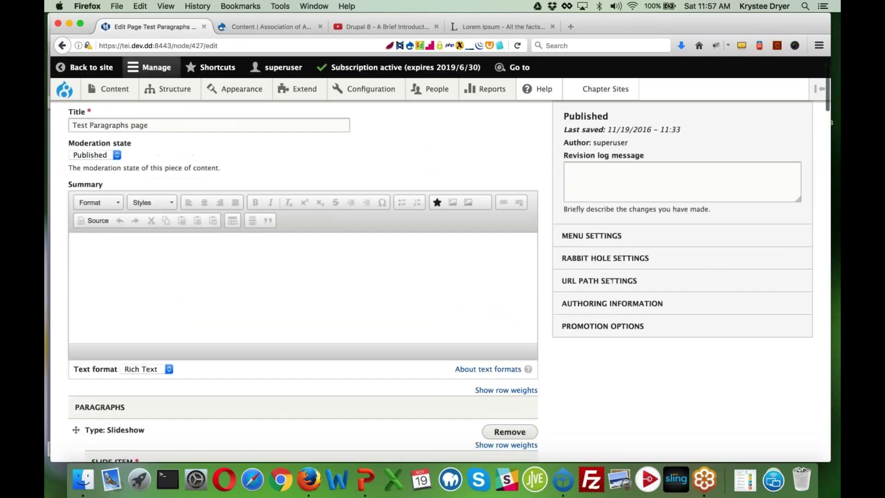
{"action": "scroll", "coordinate": [303, 281], "scroll_direction": "down", "scroll_amount": 5}
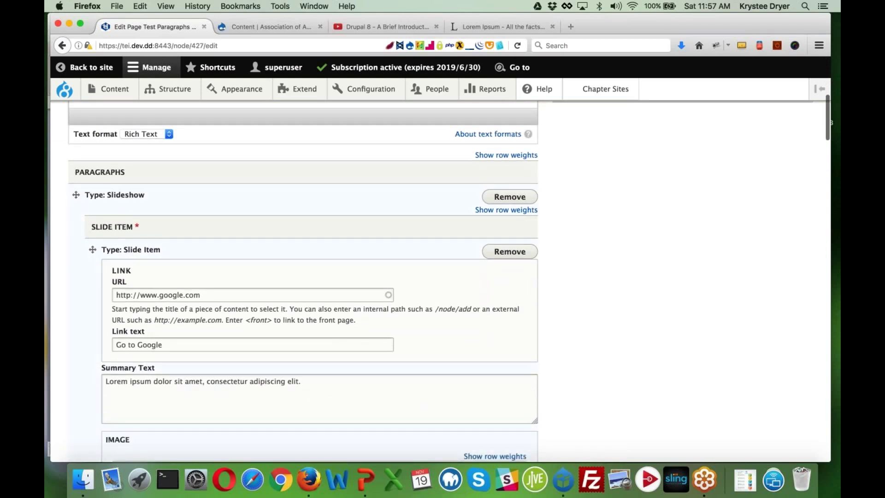
{"action": "scroll", "coordinate": [137, 230], "scroll_direction": "down", "scroll_amount": 3}
{"action": "scroll", "coordinate": [303, 281], "scroll_direction": "down", "scroll_amount": 14}
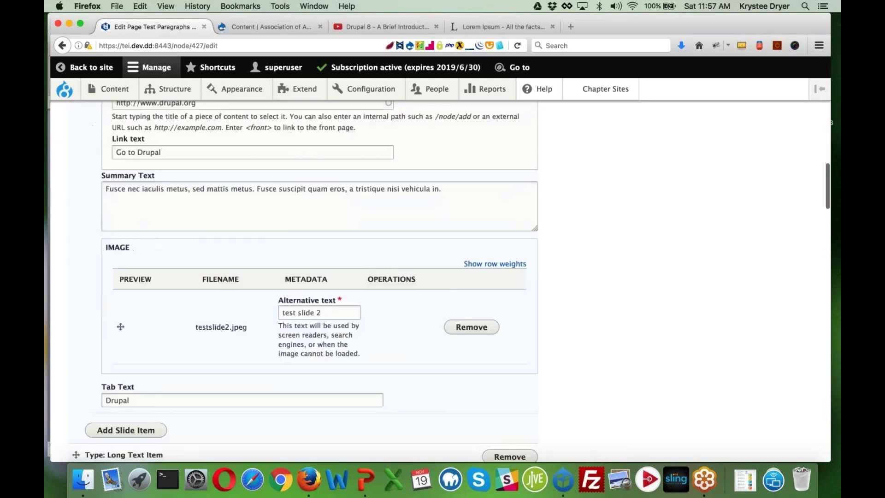
{"action": "scroll", "coordinate": [304, 281], "scroll_direction": "down", "scroll_amount": 12}
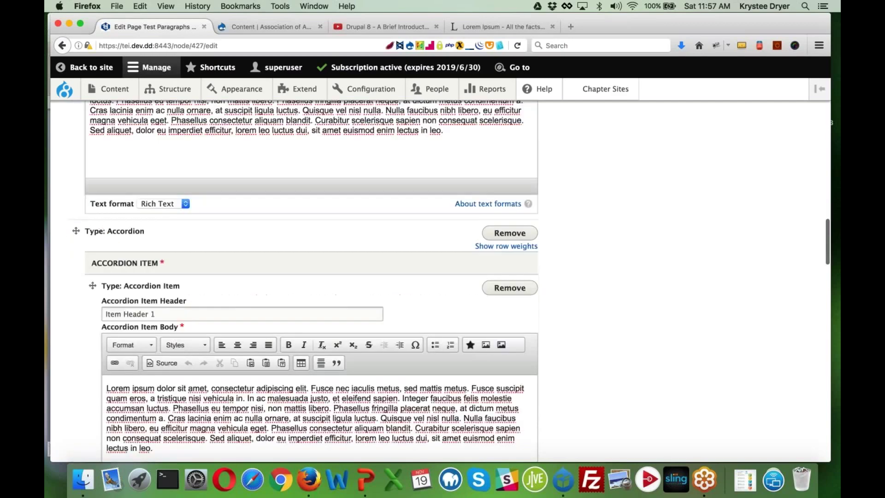
{"action": "scroll", "coordinate": [304, 281], "scroll_direction": "down", "scroll_amount": 10}
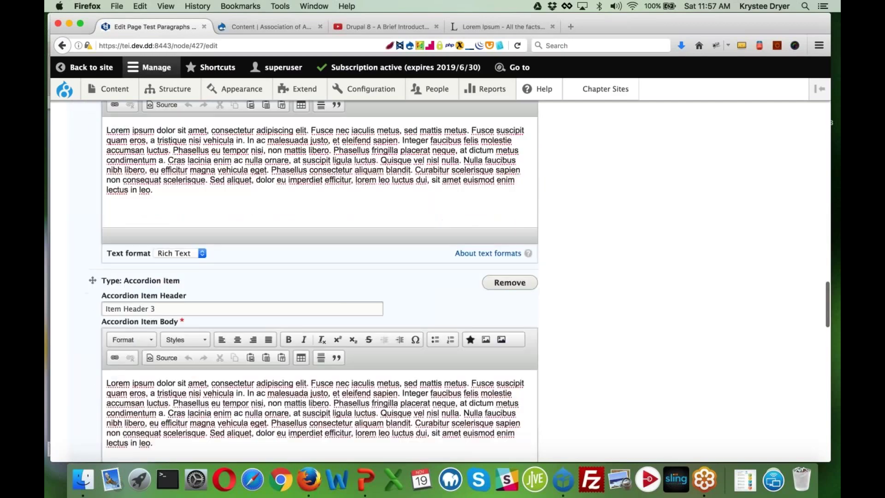
{"action": "scroll", "coordinate": [311, 281], "scroll_direction": "down", "scroll_amount": 7}
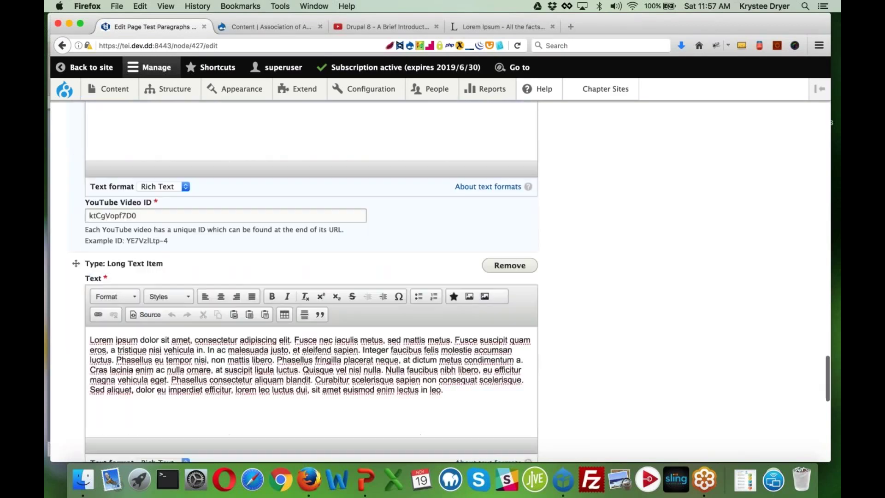
{"action": "scroll", "coordinate": [311, 281], "scroll_direction": "up", "scroll_amount": 15}
{"action": "scroll", "coordinate": [102, 253], "scroll_direction": "up", "scroll_amount": 20}
{"action": "scroll", "coordinate": [102, 253], "scroll_direction": "down", "scroll_amount": 8}
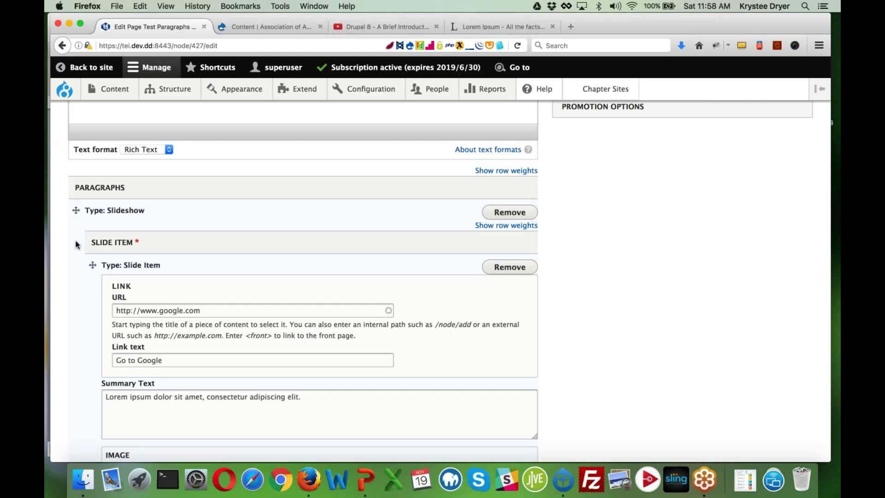
{"action": "left_click", "coordinate": [170, 88]}
{"action": "left_click", "coordinate": [114, 89]}
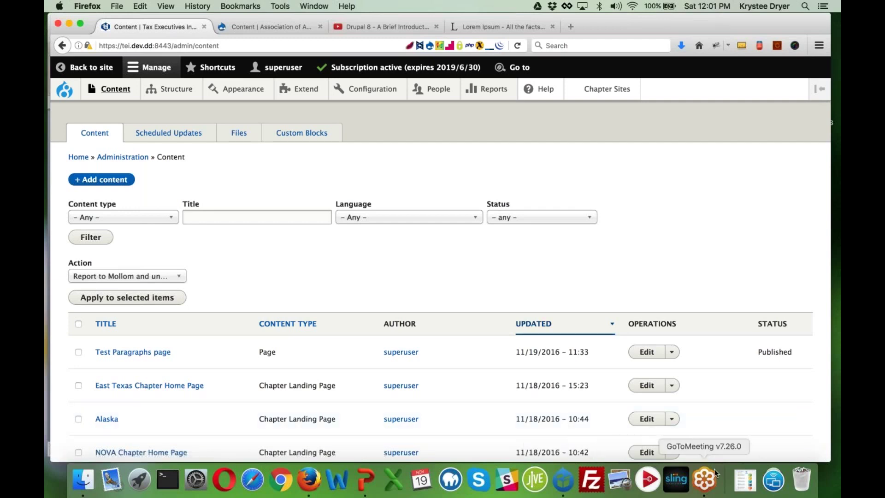
- Launch PhpStorm, close the password_hustle project window, and dismiss the startup tip in the tei-dev project
{"action": "left_click", "coordinate": [745, 479]}
{"action": "left_click", "coordinate": [774, 479]}
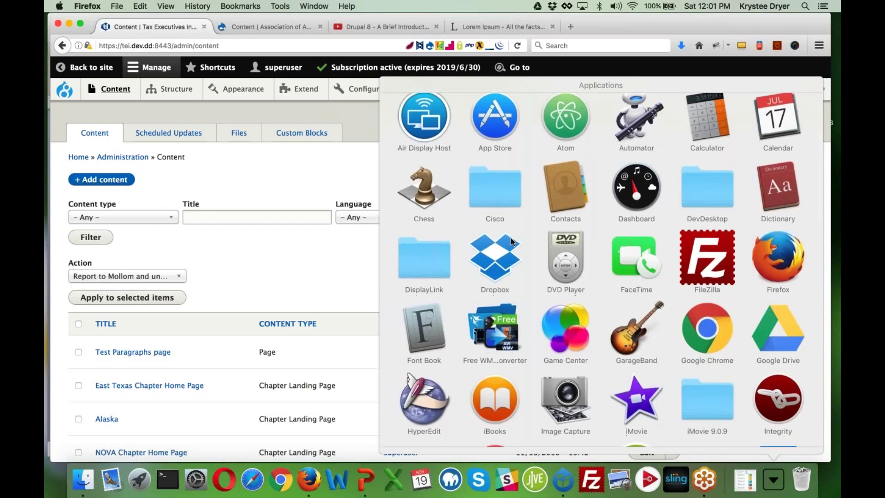
{"action": "scroll", "coordinate": [576, 249], "scroll_direction": "down", "scroll_amount": 5}
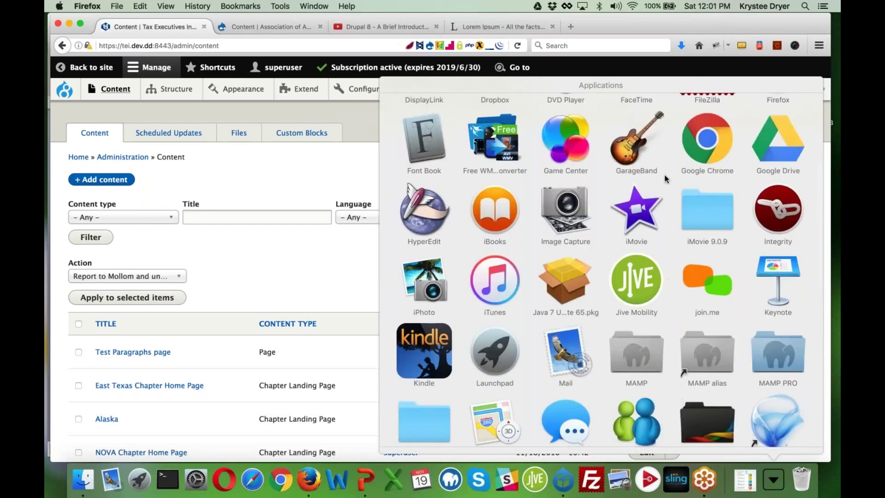
{"action": "left_click", "coordinate": [651, 145]}
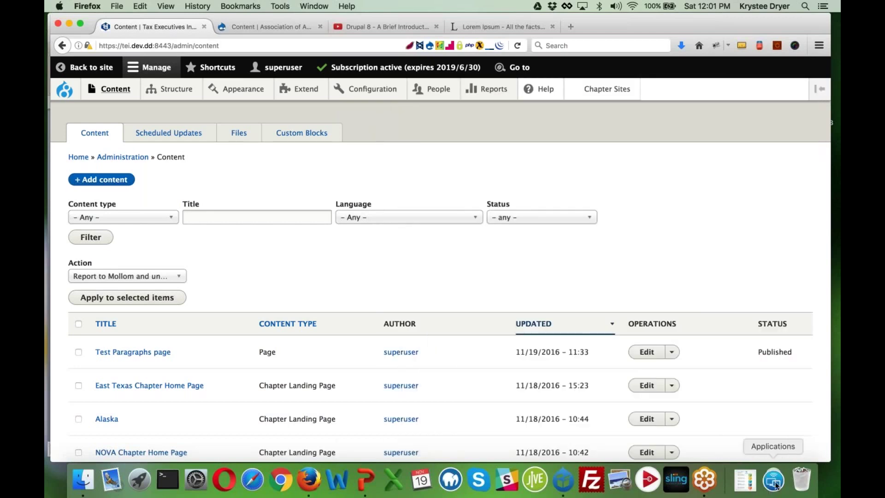
{"action": "left_click", "coordinate": [777, 485]}
{"action": "scroll", "coordinate": [671, 288], "scroll_direction": "down", "scroll_amount": 8}
{"action": "scroll", "coordinate": [671, 289], "scroll_direction": "down", "scroll_amount": 5}
{"action": "left_click", "coordinate": [626, 233]}
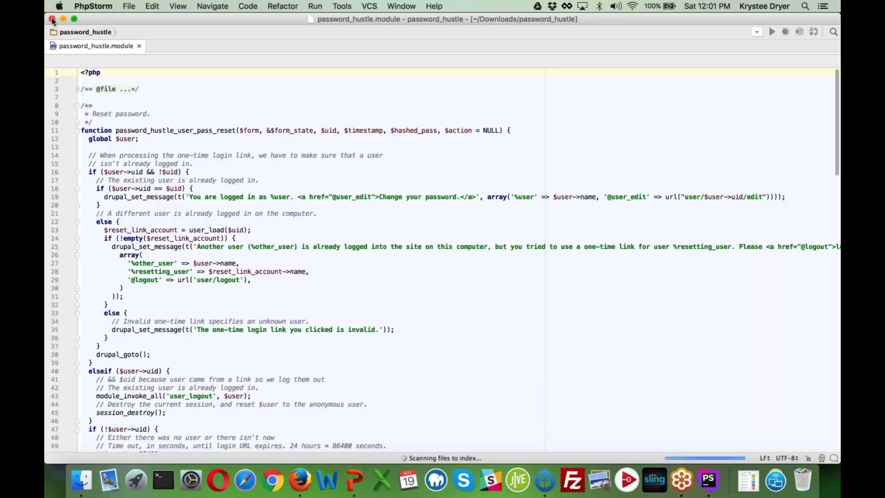
{"action": "left_click", "coordinate": [52, 19]}
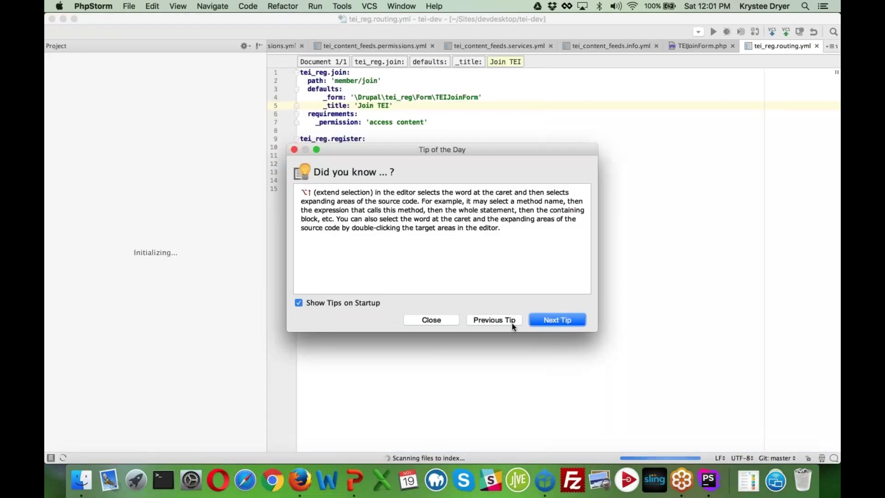
{"action": "left_click", "coordinate": [444, 318]}
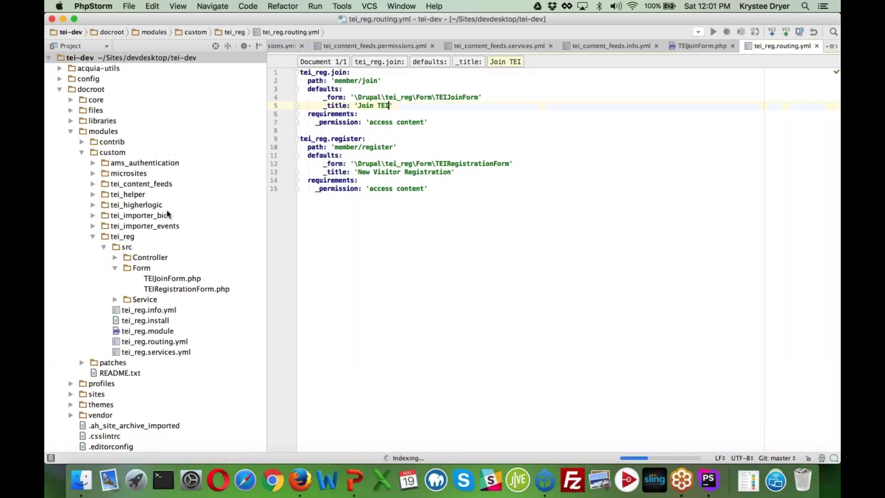
- Collapse the modules folder in the tei-dev project tree and expand the tei theme inside themes
{"action": "scroll", "coordinate": [169, 214], "scroll_direction": "down", "scroll_amount": 4}
{"action": "scroll", "coordinate": [99, 159], "scroll_direction": "up", "scroll_amount": 2}
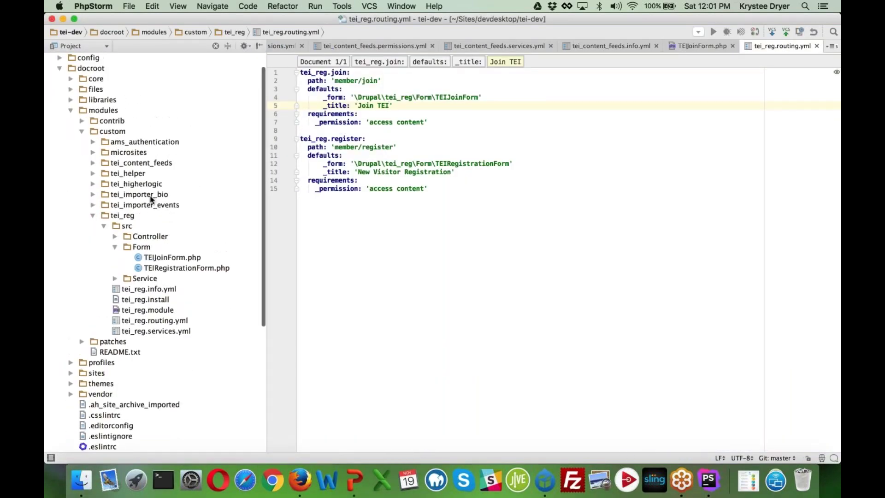
{"action": "left_click", "coordinate": [70, 109]}
{"action": "left_click", "coordinate": [70, 164]}
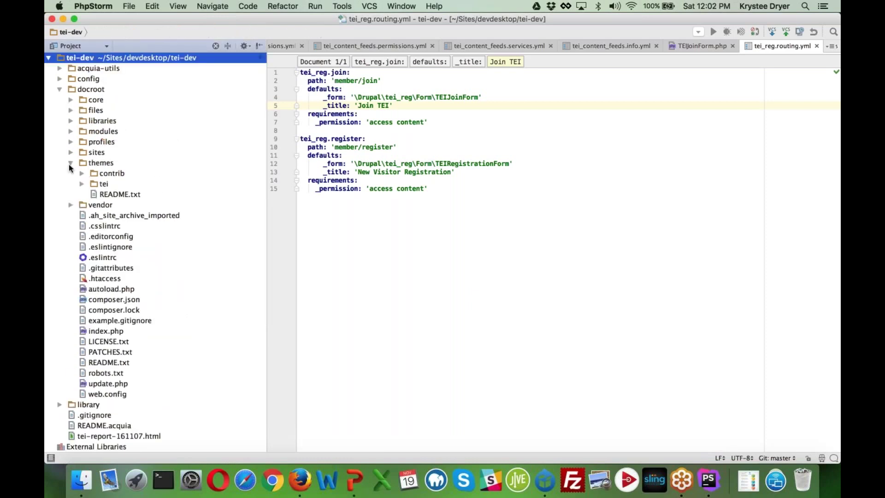
{"action": "left_click", "coordinate": [80, 184]}
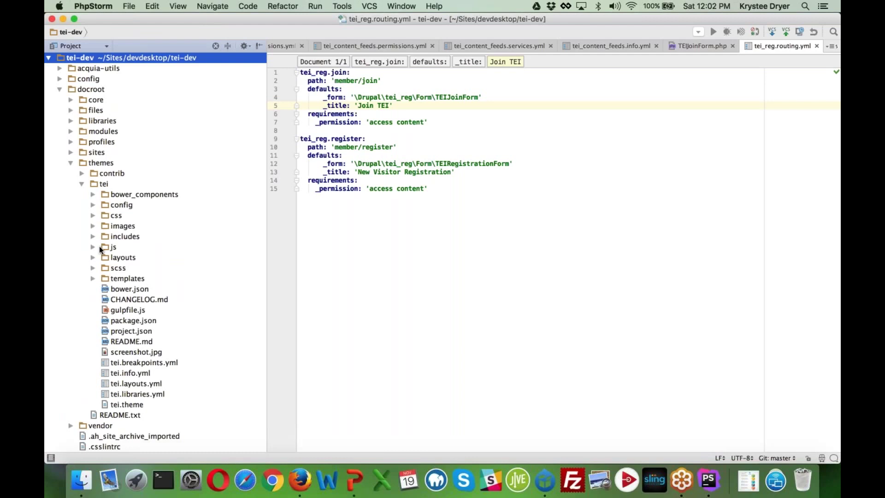
- Expand the tei theme's templates folder and its paragraphs subfolder to show the paragraph Twig templates
{"action": "left_click", "coordinate": [93, 216]}
{"action": "left_click", "coordinate": [92, 216]}
{"action": "left_click", "coordinate": [93, 278]}
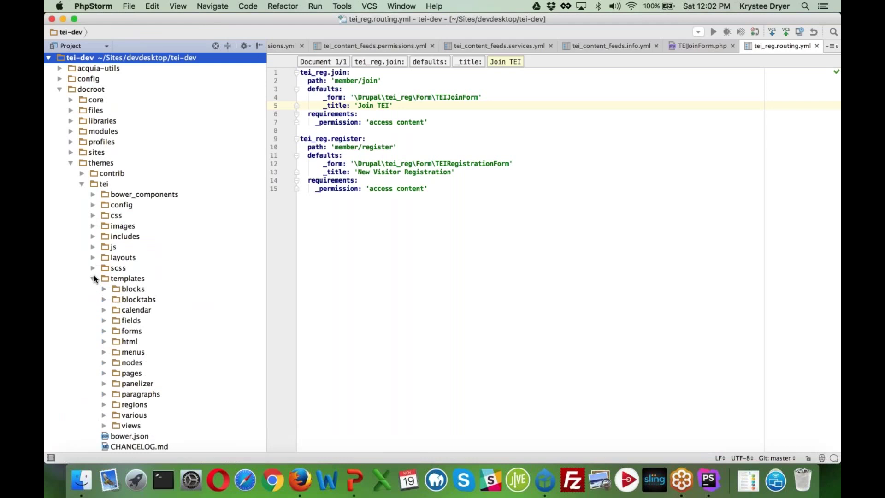
{"action": "left_click", "coordinate": [93, 277]}
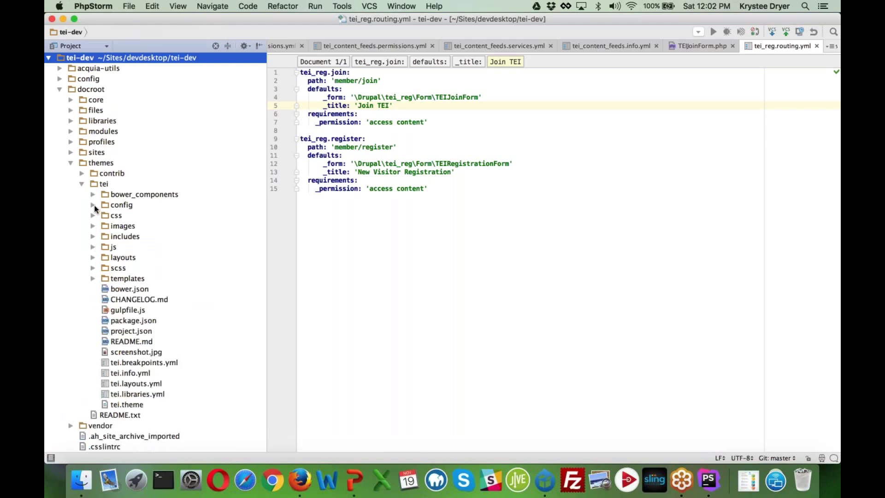
{"action": "left_click", "coordinate": [93, 279]}
{"action": "left_click", "coordinate": [103, 384]}
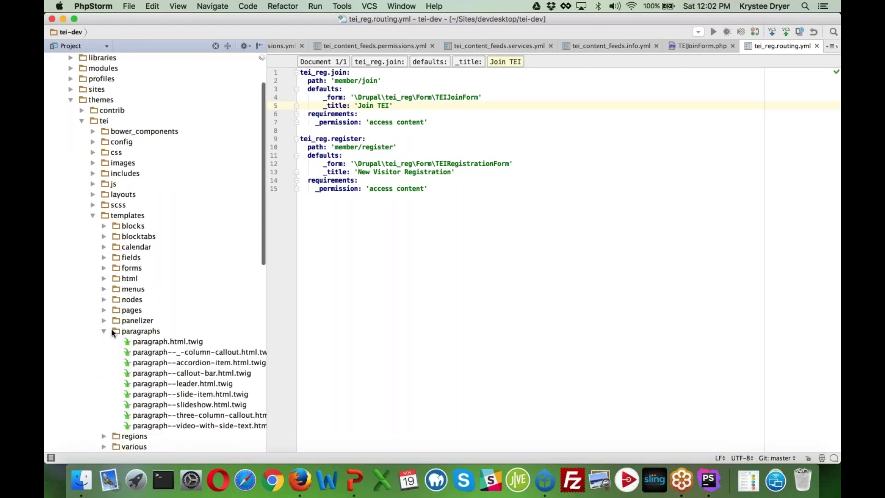
- Look over the list of paragraph templates and open paragraph--accordion-item.html.twig to examine its markup
{"action": "scroll", "coordinate": [172, 305], "scroll_direction": "down", "scroll_amount": 4}
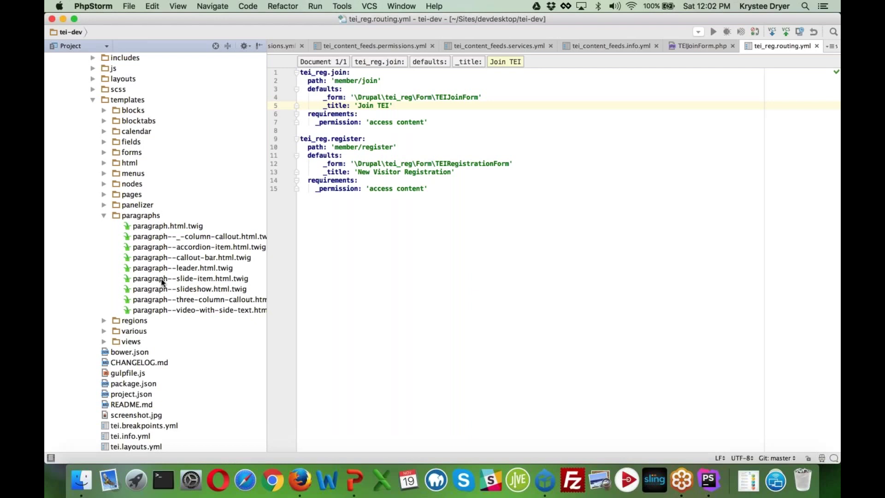
{"action": "scroll", "coordinate": [162, 282], "scroll_direction": "up", "scroll_amount": 1}
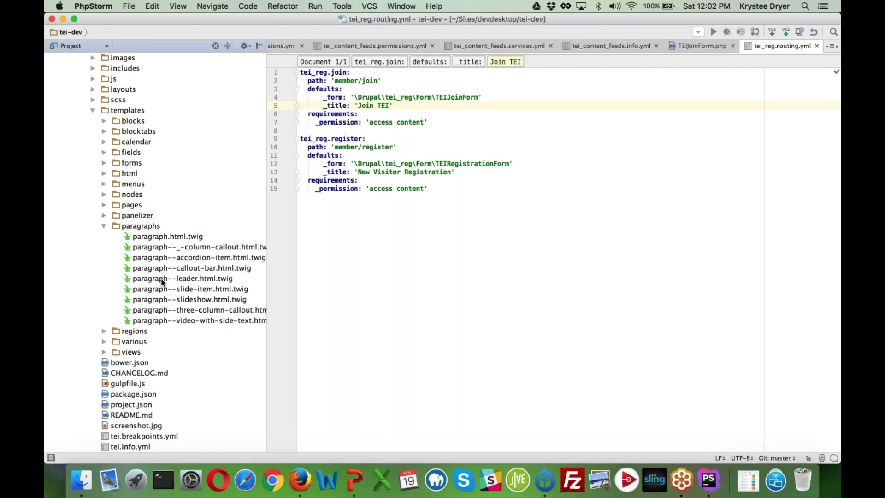
{"action": "scroll", "coordinate": [140, 227], "scroll_direction": "up", "scroll_amount": 15}
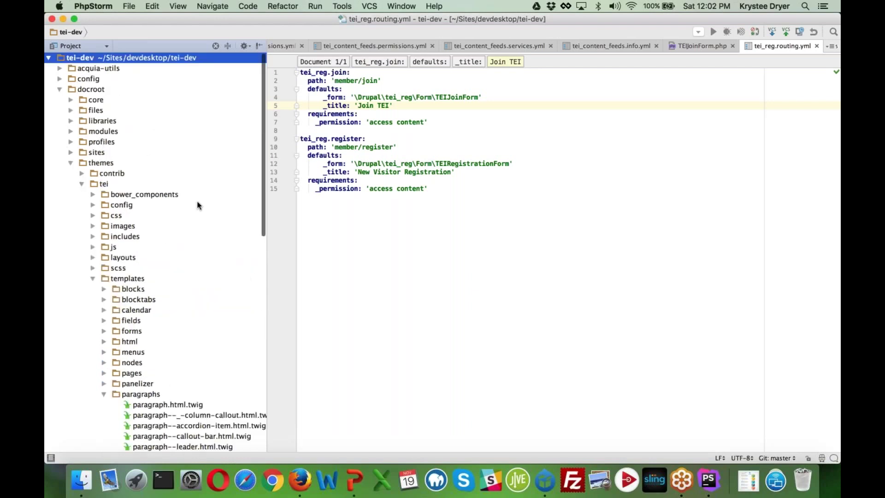
{"action": "scroll", "coordinate": [198, 205], "scroll_direction": "down", "scroll_amount": 5}
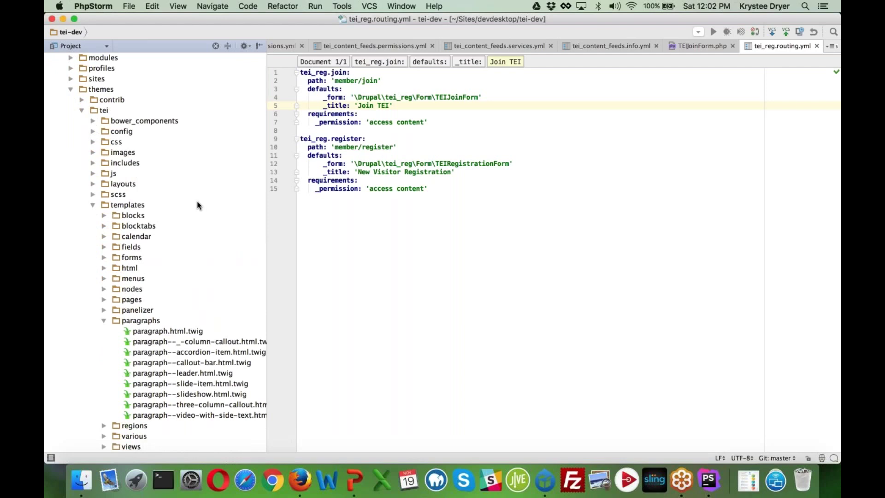
{"action": "scroll", "coordinate": [197, 205], "scroll_direction": "down", "scroll_amount": 10}
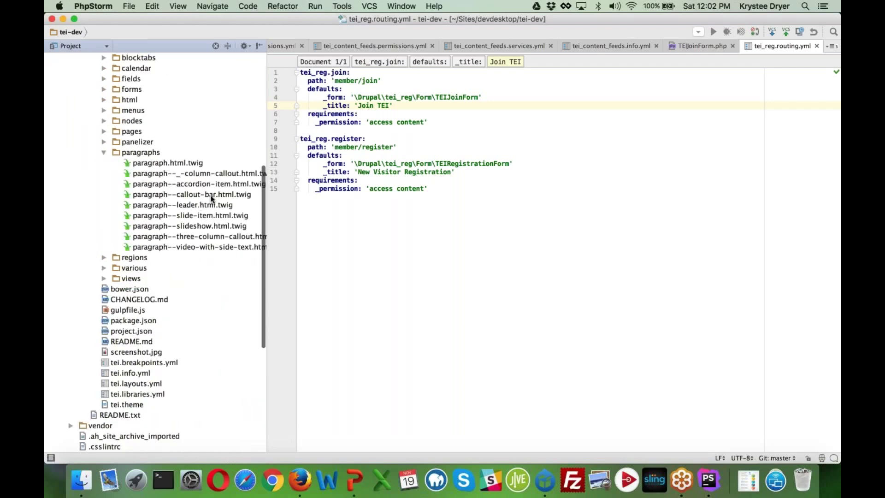
{"action": "double_click", "coordinate": [195, 183]}
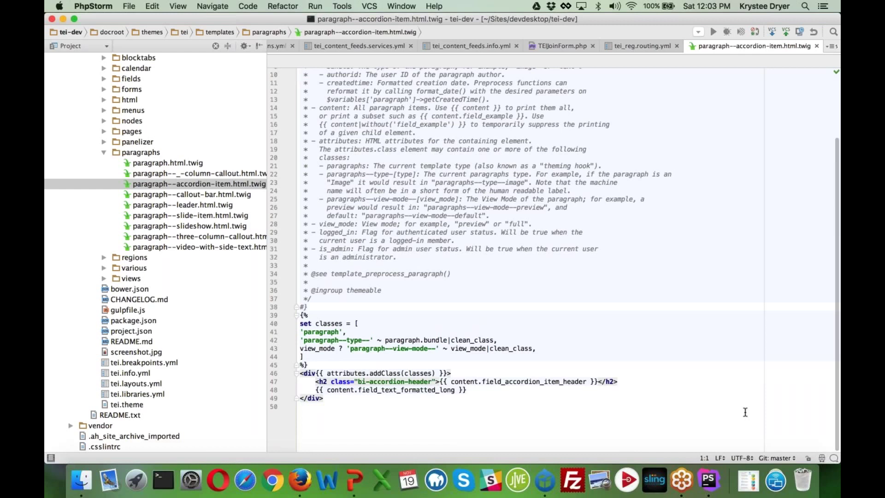
- Open paragraph--slideshow.html.twig and examine the markup that renders the slideshow for the Chapter Landing Page
{"action": "left_click", "coordinate": [233, 226]}
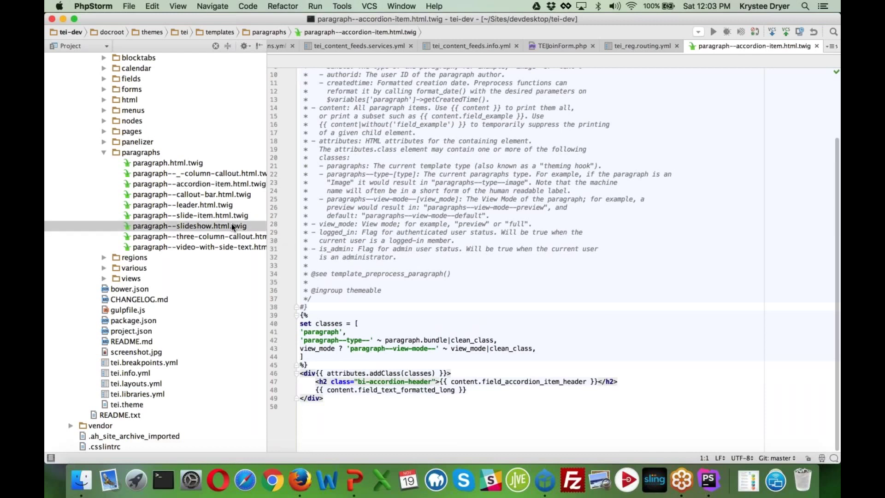
{"action": "left_click", "coordinate": [234, 226]}
{"action": "double_click", "coordinate": [237, 227]}
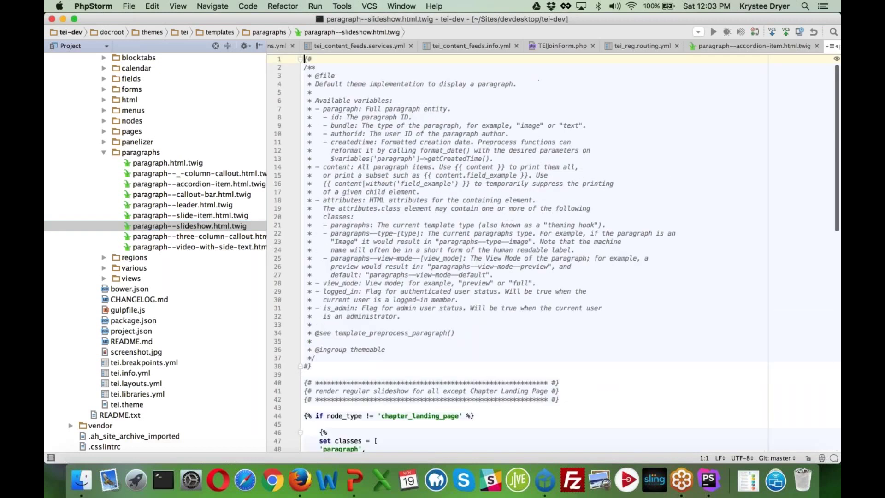
{"action": "scroll", "coordinate": [553, 258], "scroll_direction": "down", "scroll_amount": 15}
{"action": "scroll", "coordinate": [553, 258], "scroll_direction": "up", "scroll_amount": 1}
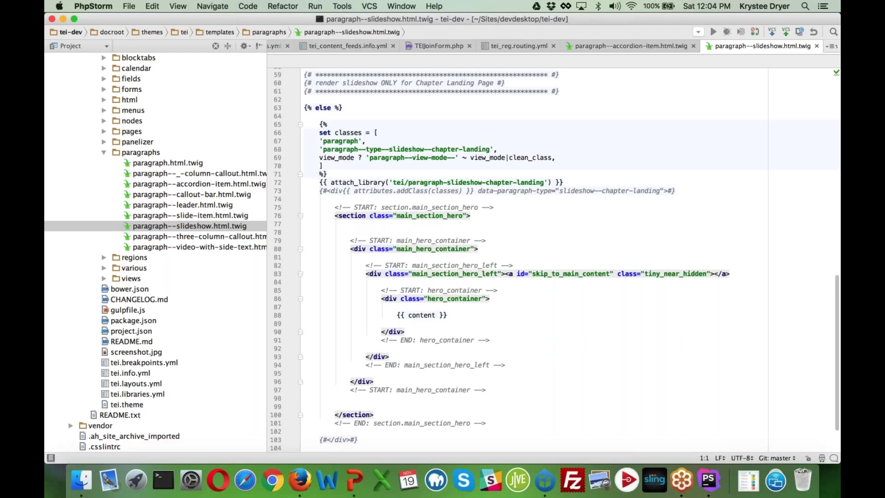
- Switch to Firefox, open the Test Paragraphs page for editing, and examine its Rabbit Hole behavior options
{"action": "left_click", "coordinate": [300, 479]}
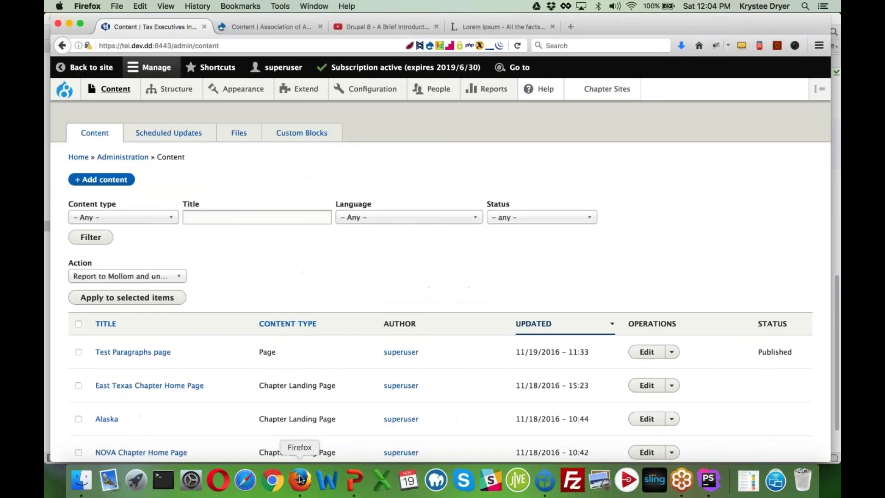
{"action": "mouse_move", "coordinate": [119, 92]}
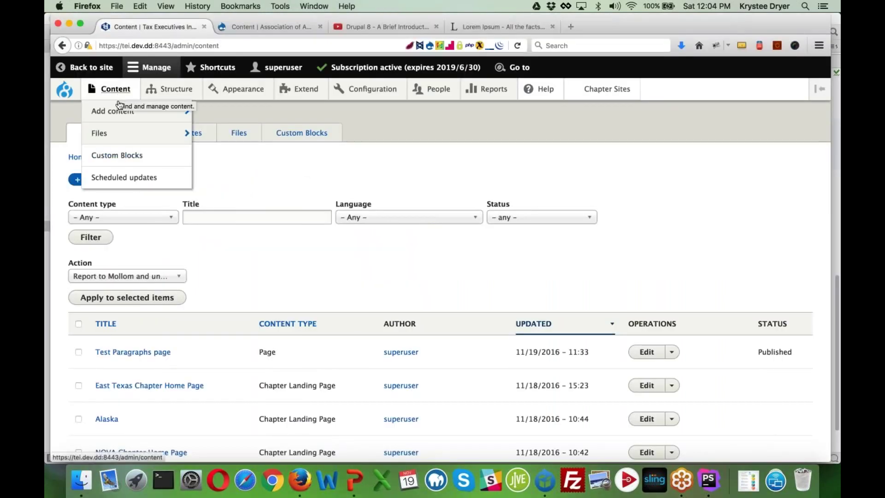
{"action": "mouse_move", "coordinate": [121, 110]}
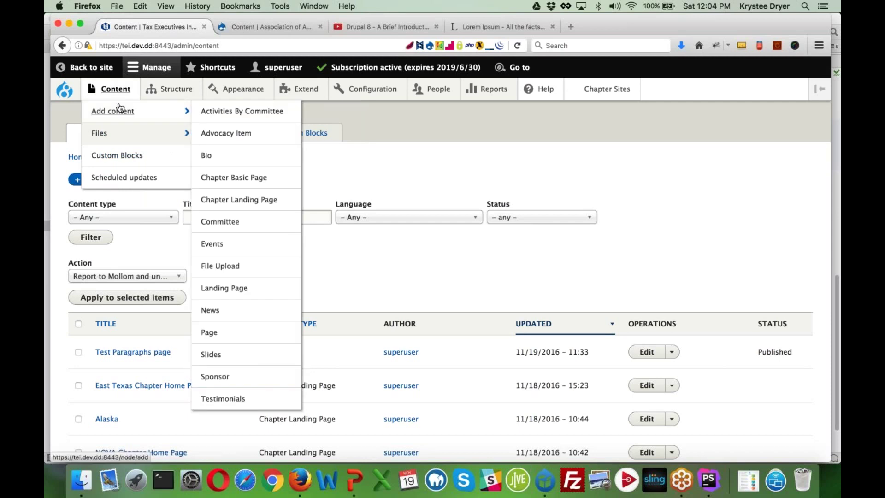
{"action": "left_click", "coordinate": [647, 353]}
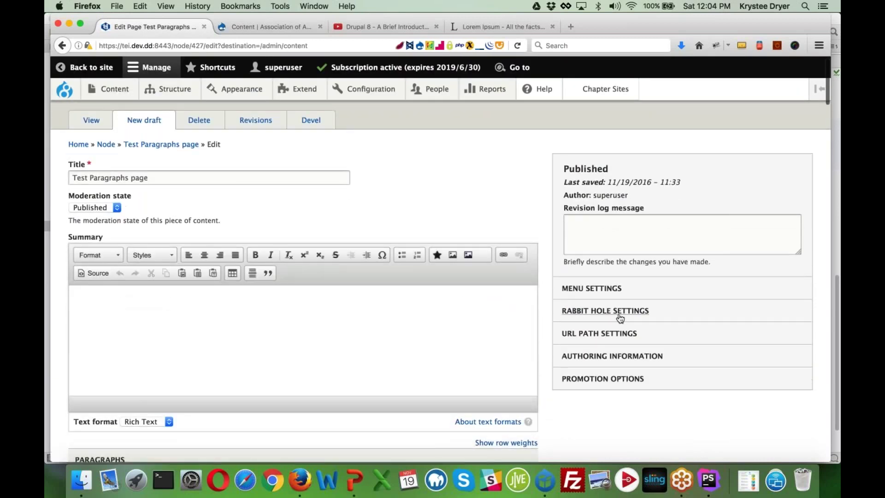
{"action": "left_click", "coordinate": [618, 312]}
{"action": "scroll", "coordinate": [620, 316], "scroll_direction": "down", "scroll_amount": 3}
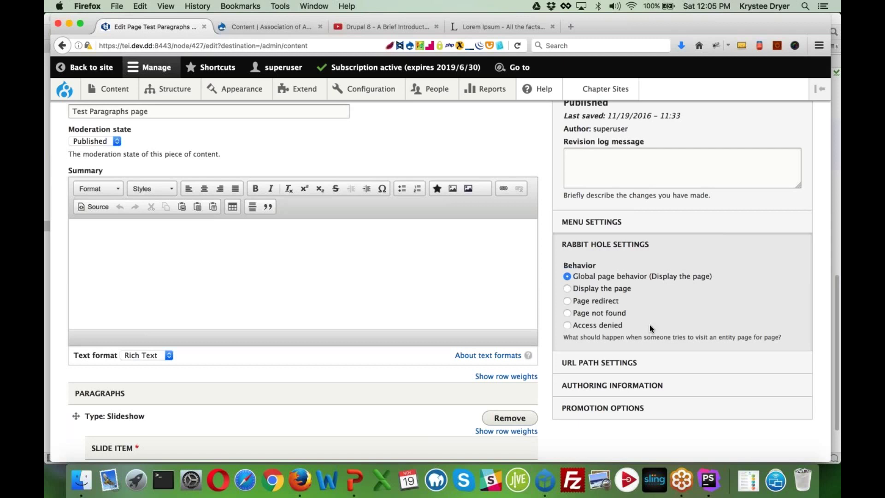
{"action": "scroll", "coordinate": [649, 324], "scroll_direction": "up", "scroll_amount": 3}
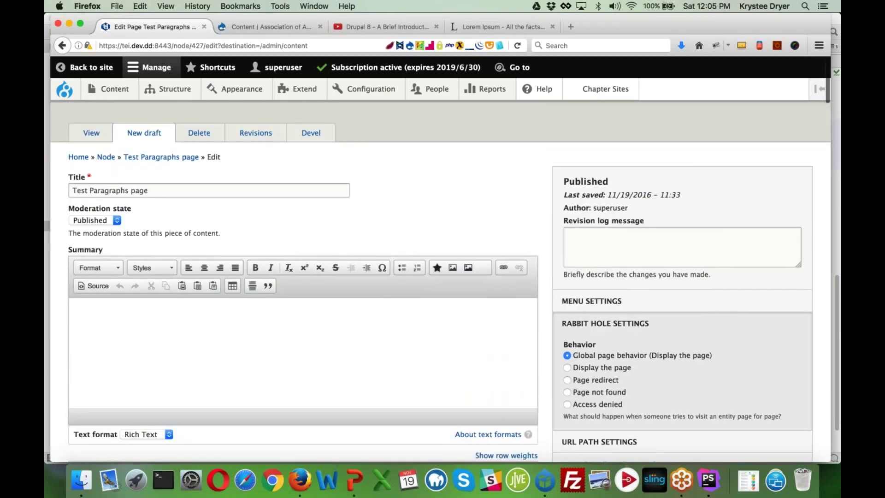
- Add a Block paragraph after the View paragraph and set its block to My Preferences (user profile)
{"action": "scroll", "coordinate": [442, 281], "scroll_direction": "down", "scroll_amount": 20}
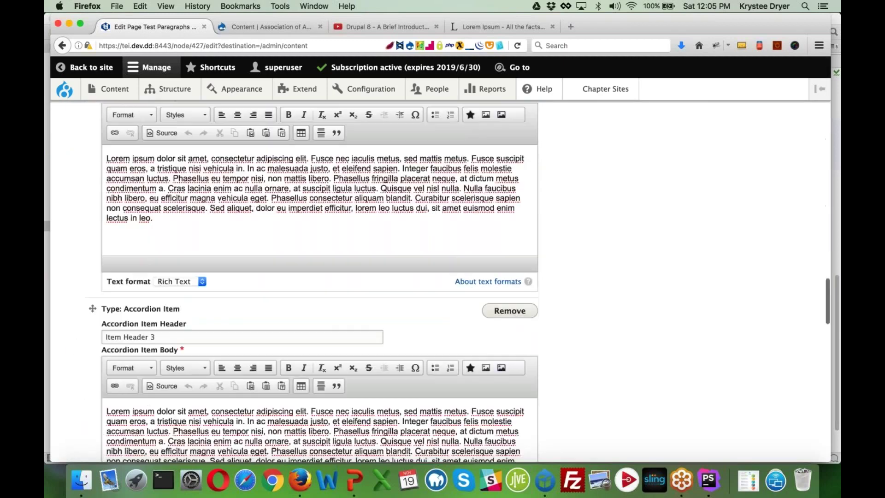
{"action": "scroll", "coordinate": [303, 281], "scroll_direction": "down", "scroll_amount": 6}
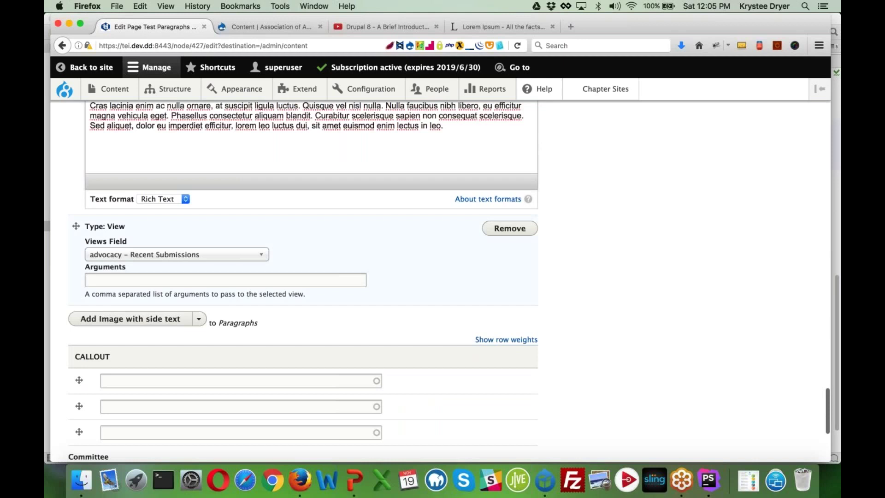
{"action": "scroll", "coordinate": [303, 281], "scroll_direction": "down", "scroll_amount": 1}
{"action": "left_click", "coordinate": [199, 289]}
{"action": "left_click", "coordinate": [100, 423]}
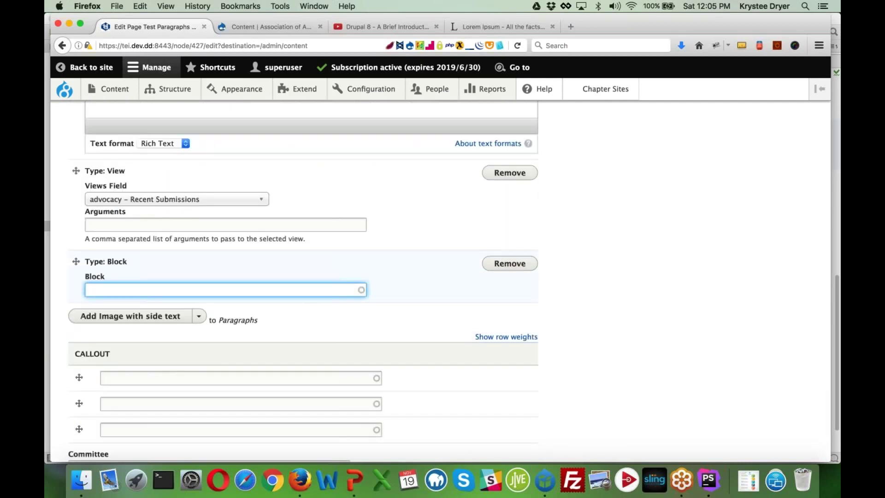
{"action": "type", "text": "c"}
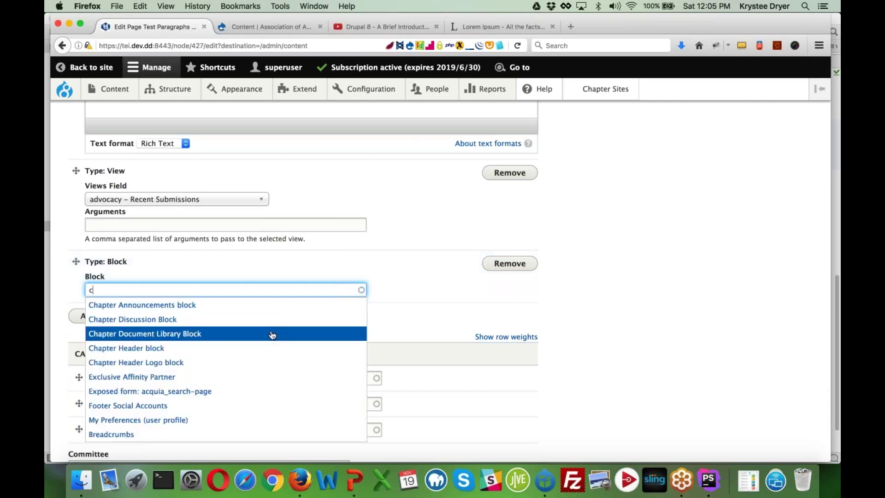
{"action": "scroll", "coordinate": [271, 331], "scroll_direction": "down", "scroll_amount": 1}
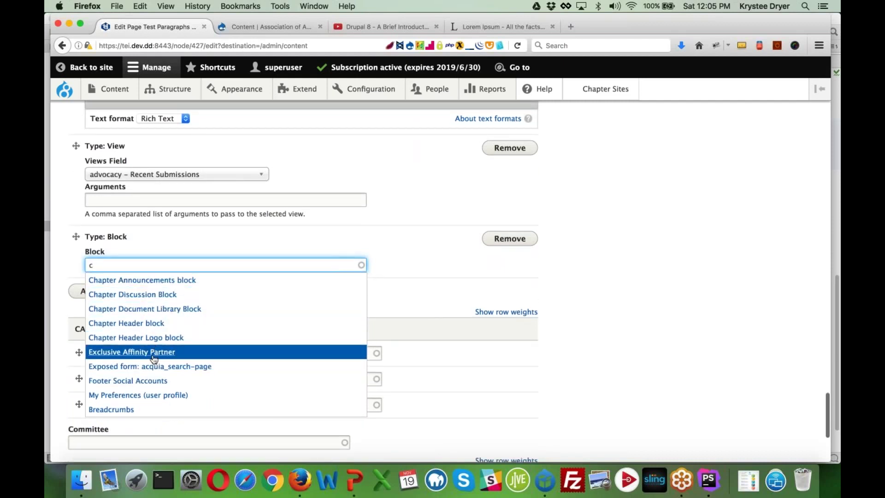
{"action": "left_click", "coordinate": [148, 395]}
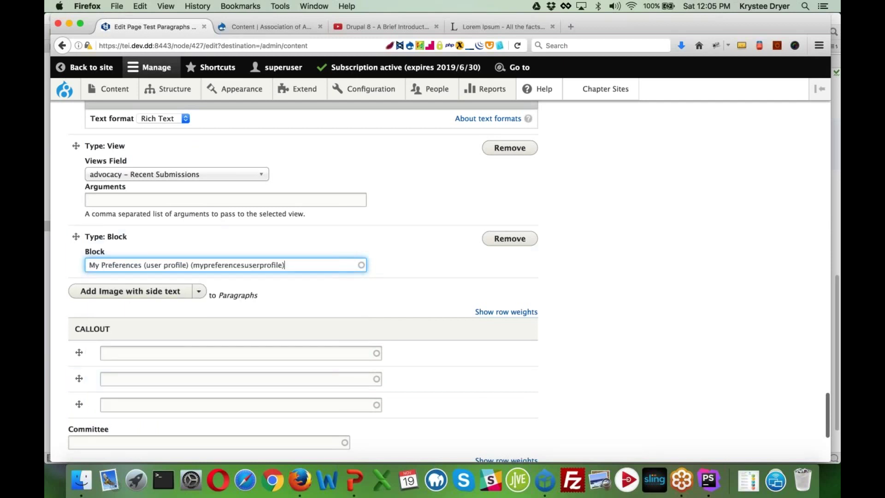
- Save the Test Paragraphs page with the new Block paragraph and look through the content list
{"action": "scroll", "coordinate": [133, 297], "scroll_direction": "down", "scroll_amount": 3}
{"action": "scroll", "coordinate": [295, 277], "scroll_direction": "down", "scroll_amount": 3}
{"action": "left_click", "coordinate": [89, 402]}
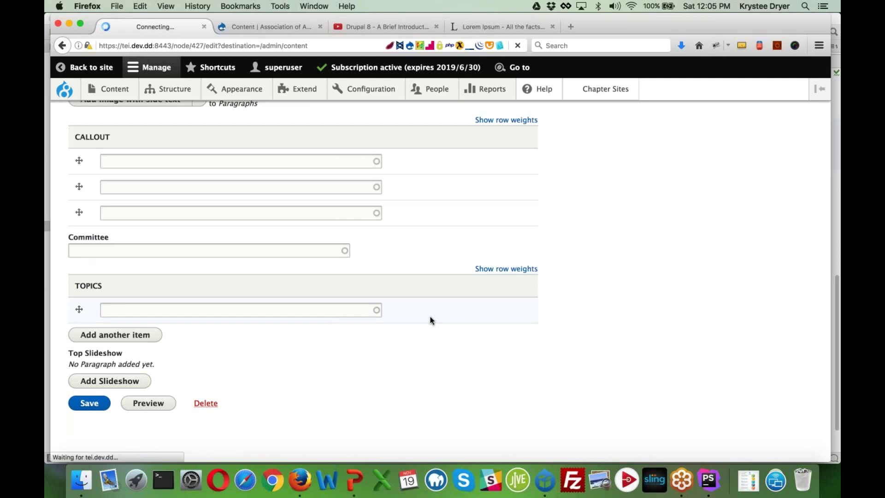
{"action": "scroll", "coordinate": [411, 295], "scroll_direction": "down", "scroll_amount": 12}
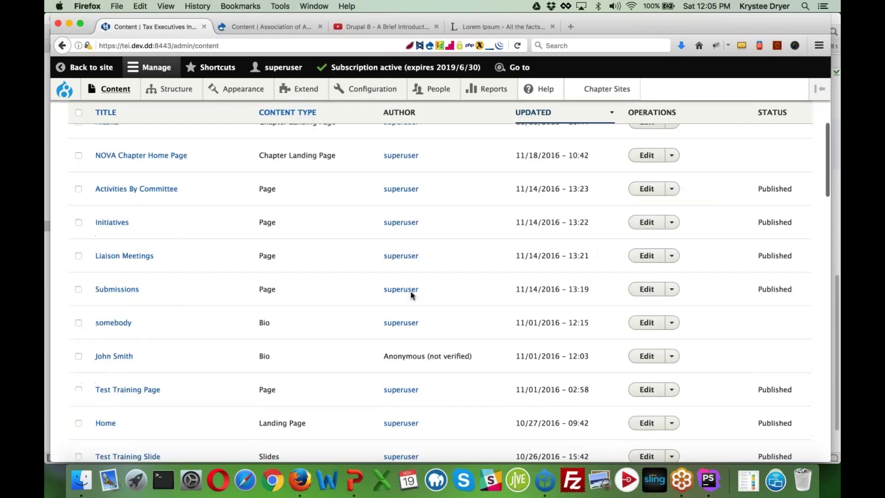
- Open the Test Paragraphs page from the content list and examine how its paragraphs render down to the sponsors area
{"action": "scroll", "coordinate": [411, 295], "scroll_direction": "up", "scroll_amount": 12}
{"action": "left_click", "coordinate": [133, 355]}
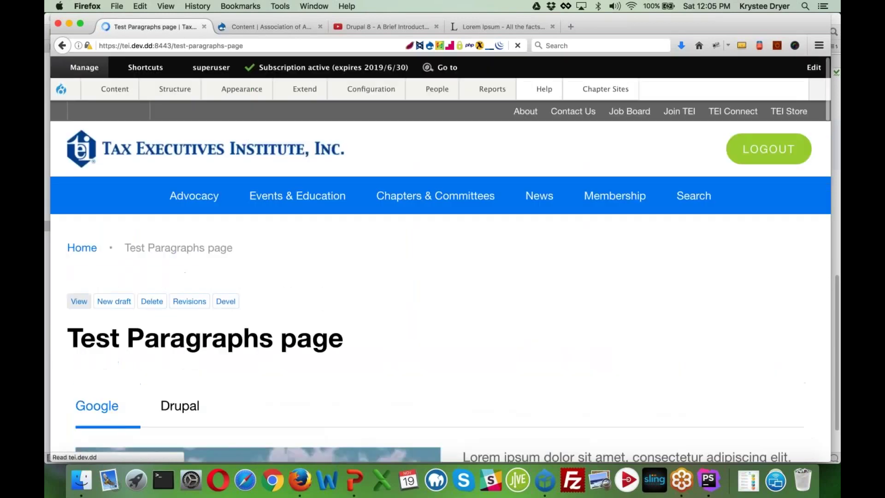
{"action": "scroll", "coordinate": [272, 295], "scroll_direction": "down", "scroll_amount": 6}
{"action": "scroll", "coordinate": [206, 389], "scroll_direction": "down", "scroll_amount": 10}
{"action": "scroll", "coordinate": [205, 389], "scroll_direction": "up", "scroll_amount": 7}
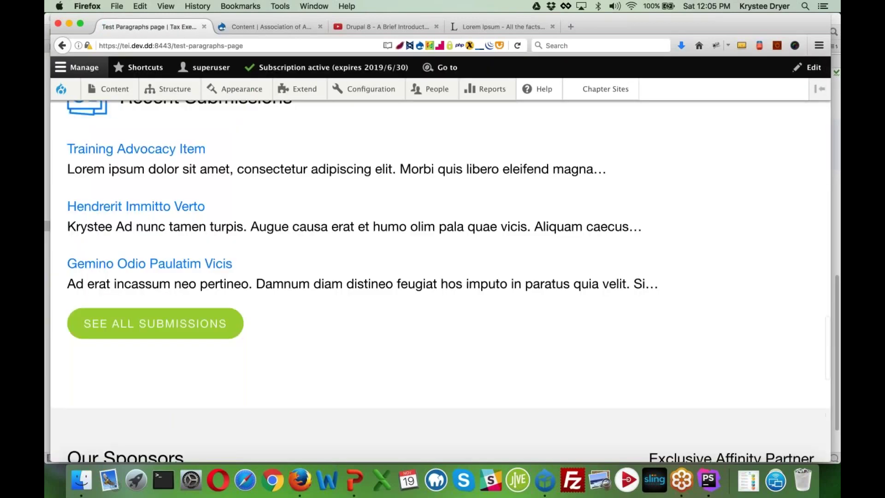
{"action": "scroll", "coordinate": [206, 389], "scroll_direction": "up", "scroll_amount": 5}
{"action": "scroll", "coordinate": [205, 389], "scroll_direction": "down", "scroll_amount": 8}
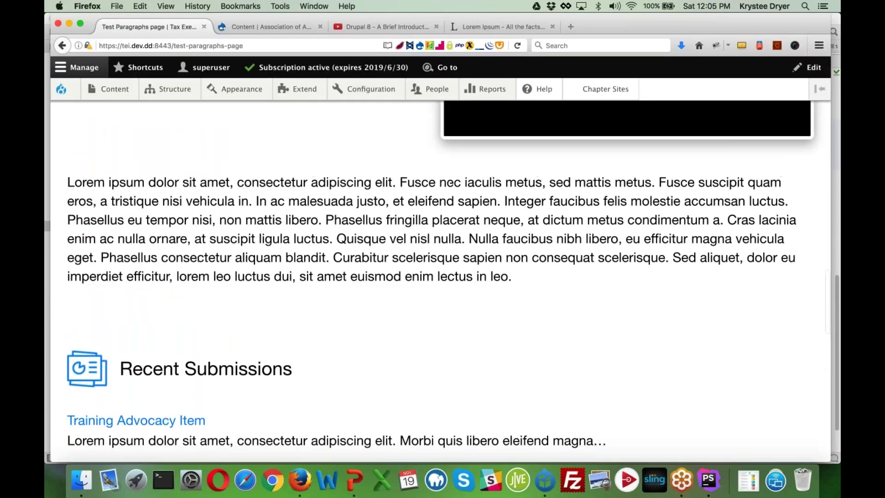
{"action": "scroll", "coordinate": [214, 341], "scroll_direction": "up", "scroll_amount": 8}
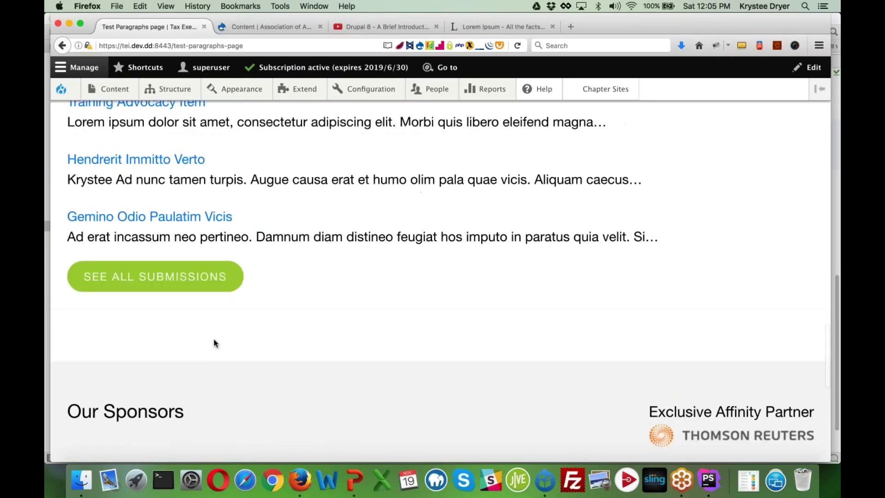
{"action": "scroll", "coordinate": [214, 341], "scroll_direction": "up", "scroll_amount": 10}
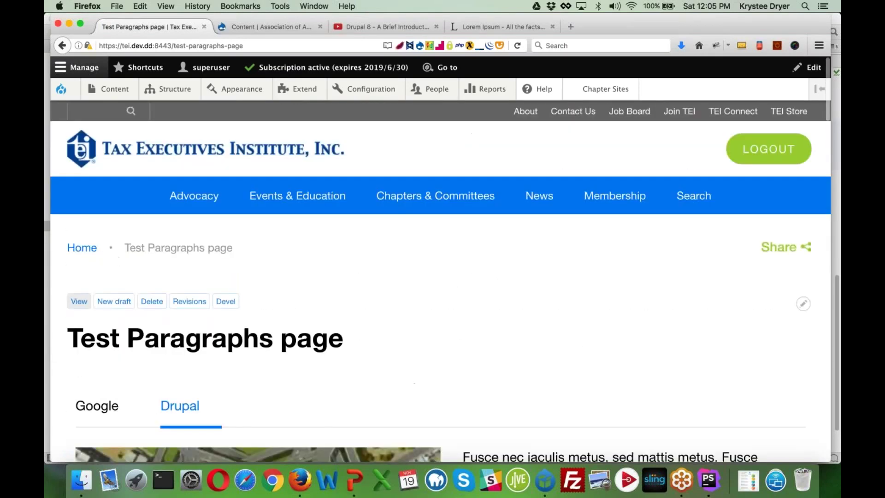
- Open the Test Paragraphs page for editing and replace the Block paragraph's block with Exclusive Affinity Partner
{"action": "left_click", "coordinate": [153, 301]}
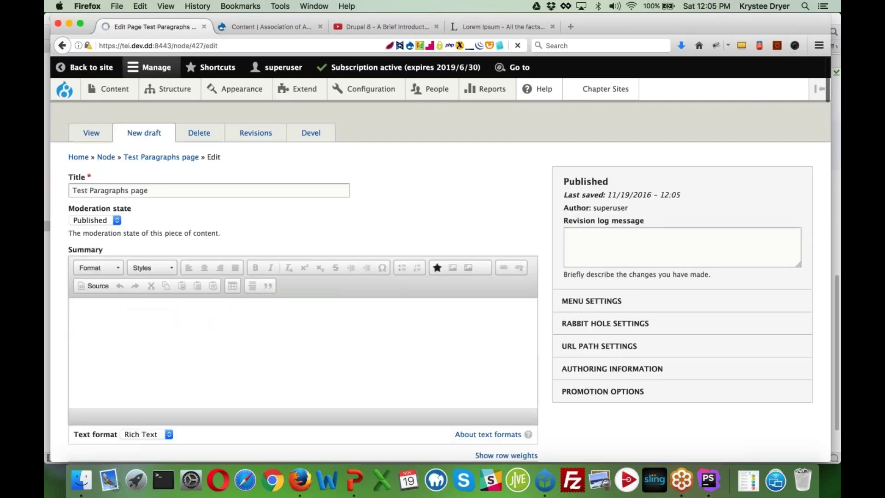
{"action": "scroll", "coordinate": [303, 276], "scroll_direction": "down", "scroll_amount": 15}
{"action": "scroll", "coordinate": [303, 276], "scroll_direction": "down", "scroll_amount": 20}
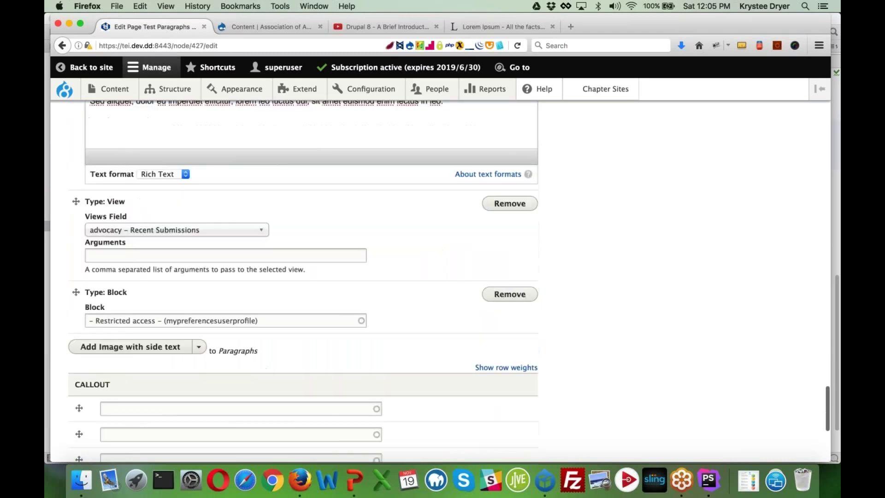
{"action": "scroll", "coordinate": [312, 296], "scroll_direction": "down", "scroll_amount": 1}
{"action": "left_click", "coordinate": [337, 310]}
{"action": "key", "text": "BackSpace"}
{"action": "key", "text": "BackSpace"}
{"action": "key", "text": "BackSpace"}
{"action": "key", "text": "BackSpace"}
{"action": "key", "text": "BackSpace"}
{"action": "key", "text": "BackSpace"}
{"action": "key", "text": "BackSpace"}
{"action": "key", "text": "BackSpace"}
{"action": "key", "text": "BackSpace"}
{"action": "key", "text": "BackSpace"}
{"action": "key", "text": "BackSpace"}
{"action": "key", "text": "BackSpace"}
{"action": "key", "text": "BackSpace"}
{"action": "key", "text": "BackSpace"}
{"action": "key", "text": "BackSpace"}
{"action": "key", "text": "BackSpace"}
{"action": "key", "text": "BackSpace"}
{"action": "key", "text": "BackSpace"}
{"action": "key", "text": "BackSpace"}
{"action": "key", "text": "BackSpace"}
{"action": "key", "text": "BackSpace"}
{"action": "key", "text": "BackSpace"}
{"action": "key", "text": "BackSpace"}
{"action": "key", "text": "BackSpace"}
{"action": "key", "text": "BackSpace"}
{"action": "key", "text": "BackSpace"}
{"action": "key", "text": "BackSpace"}
{"action": "key", "text": "BackSpace"}
{"action": "key", "text": "BackSpace"}
{"action": "key", "text": "BackSpace"}
{"action": "key", "text": "BackSpace"}
{"action": "key", "text": "BackSpace"}
{"action": "key", "text": "BackSpace"}
{"action": "key", "text": "BackSpace"}
{"action": "key", "text": "BackSpace"}
{"action": "key", "text": "BackSpace"}
{"action": "key", "text": "BackSpace"}
{"action": "key", "text": "BackSpace"}
{"action": "key", "text": "BackSpace"}
{"action": "key", "text": "BackSpace"}
{"action": "key", "text": "BackSpace"}
{"action": "key", "text": "BackSpace"}
{"action": "key", "text": "BackSpace"}
{"action": "key", "text": "BackSpace"}
{"action": "key", "text": "BackSpace"}
{"action": "key", "text": "BackSpace"}
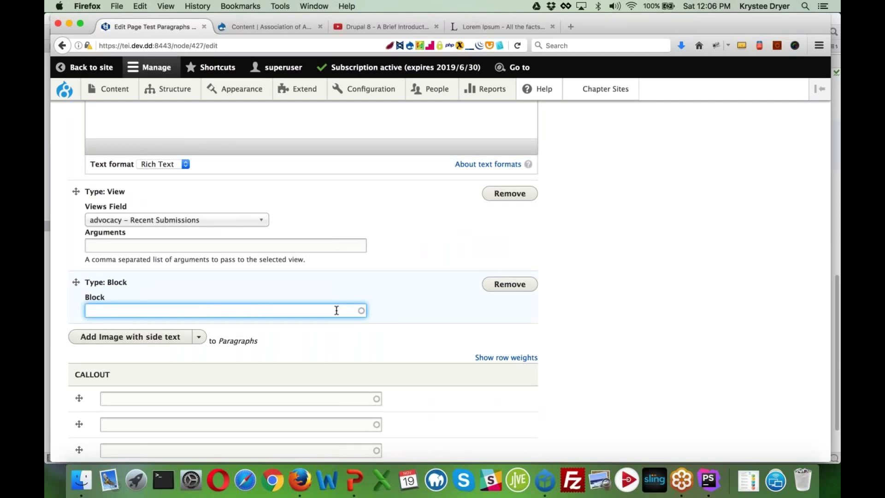
{"action": "type", "text": "c"}
{"action": "scroll", "coordinate": [314, 329], "scroll_direction": "down", "scroll_amount": 1}
{"action": "scroll", "coordinate": [314, 329], "scroll_direction": "down", "scroll_amount": 3}
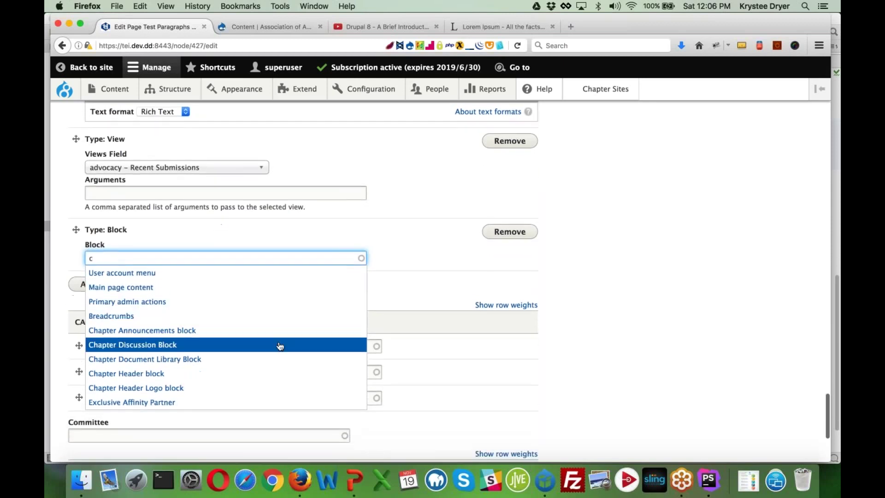
{"action": "left_click", "coordinate": [183, 404]}
{"action": "scroll", "coordinate": [302, 277], "scroll_direction": "down", "scroll_amount": 4}
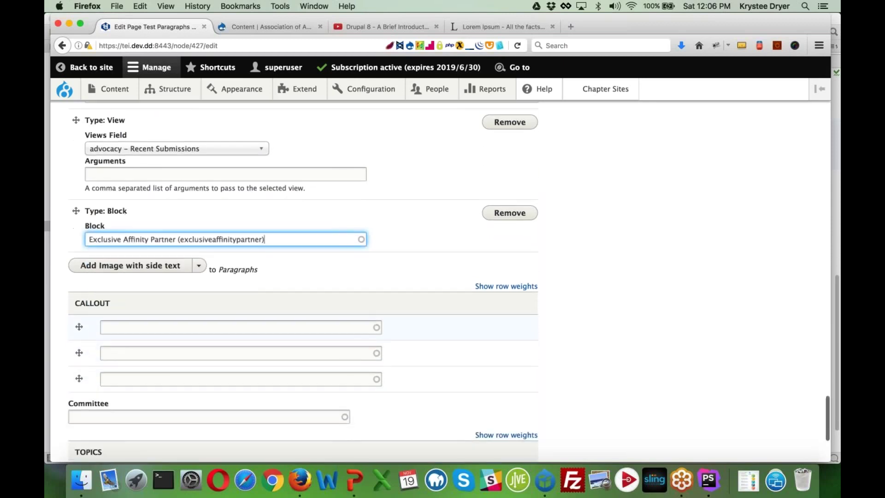
- Save the Test Paragraphs page and check the Block paragraph below the Recent Submissions view
{"action": "scroll", "coordinate": [303, 276], "scroll_direction": "up", "scroll_amount": 2}
{"action": "scroll", "coordinate": [302, 277], "scroll_direction": "down", "scroll_amount": 2}
{"action": "left_click", "coordinate": [90, 404]}
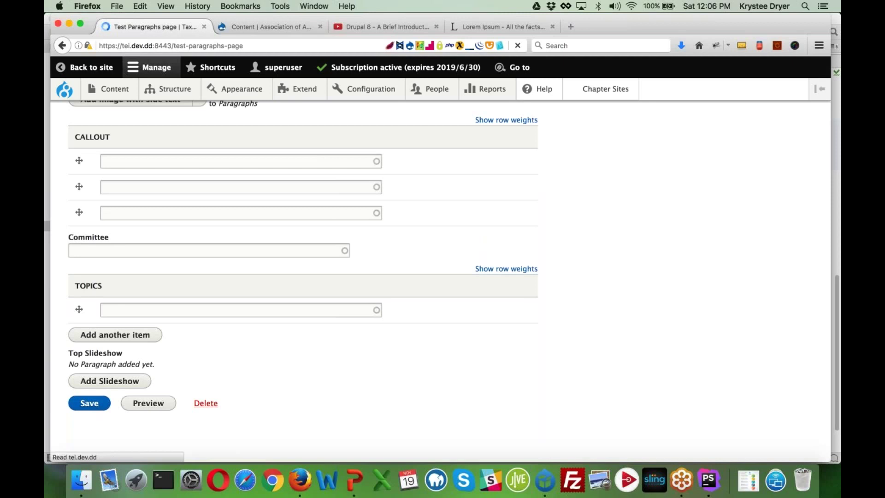
{"action": "scroll", "coordinate": [612, 213], "scroll_direction": "down", "scroll_amount": 10}
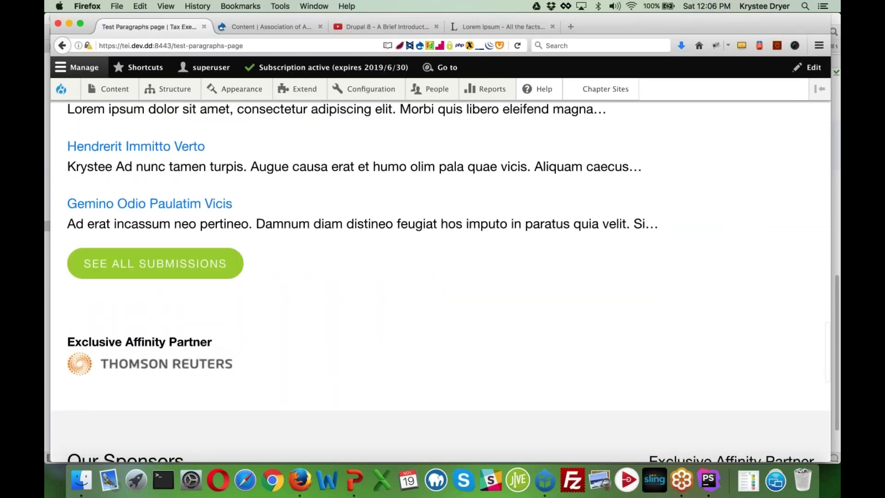
- Open the custom block library and look through the listed blocks and their block types
{"action": "mouse_move", "coordinate": [175, 89]}
{"action": "mouse_move", "coordinate": [174, 155]}
{"action": "mouse_move", "coordinate": [167, 119]}
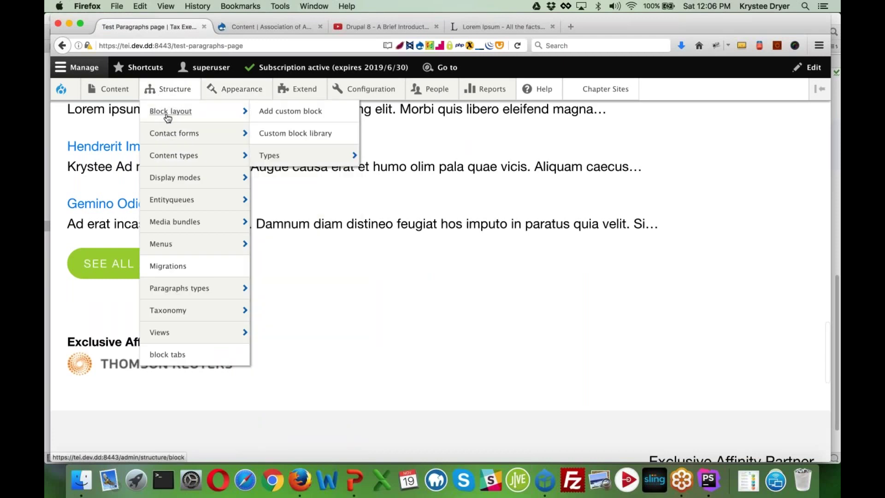
{"action": "left_click", "coordinate": [279, 134]}
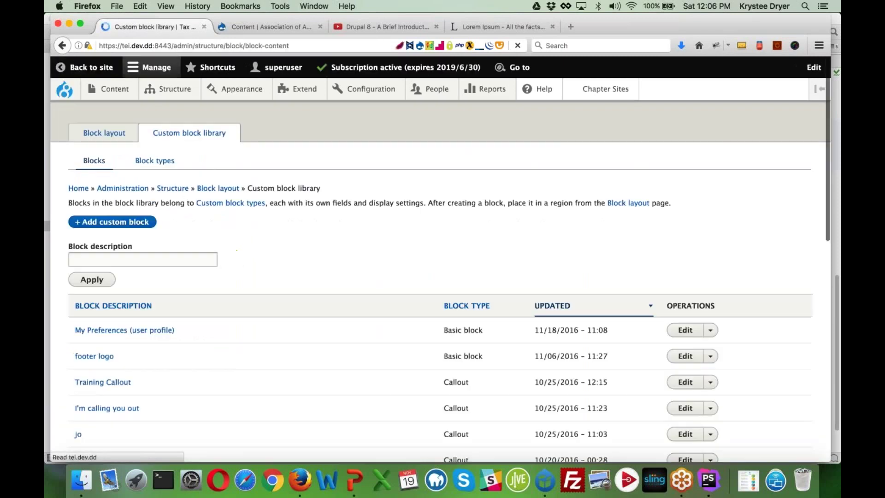
{"action": "scroll", "coordinate": [220, 219], "scroll_direction": "down", "scroll_amount": 5}
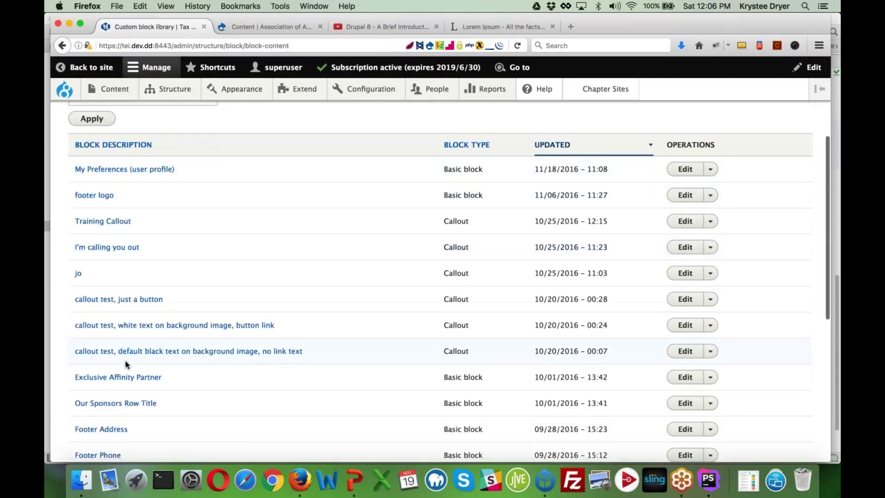
{"action": "scroll", "coordinate": [127, 364], "scroll_direction": "down", "scroll_amount": 5}
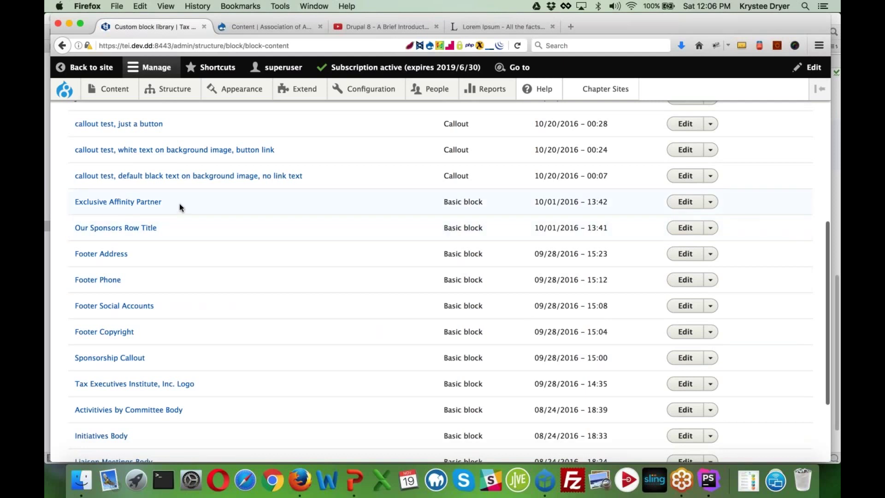
{"action": "scroll", "coordinate": [179, 207], "scroll_direction": "up", "scroll_amount": 10}
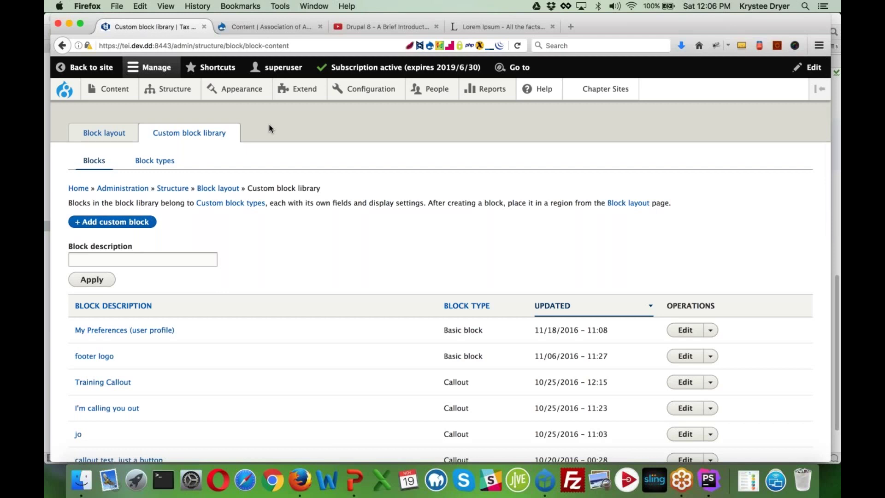
- Open the Callout custom block type from the block layout types
{"action": "mouse_move", "coordinate": [180, 91]}
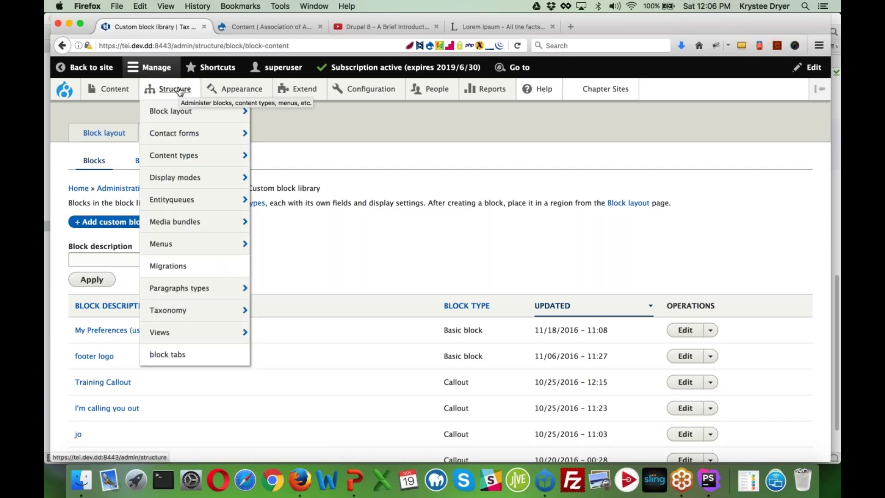
{"action": "left_click", "coordinate": [426, 182]}
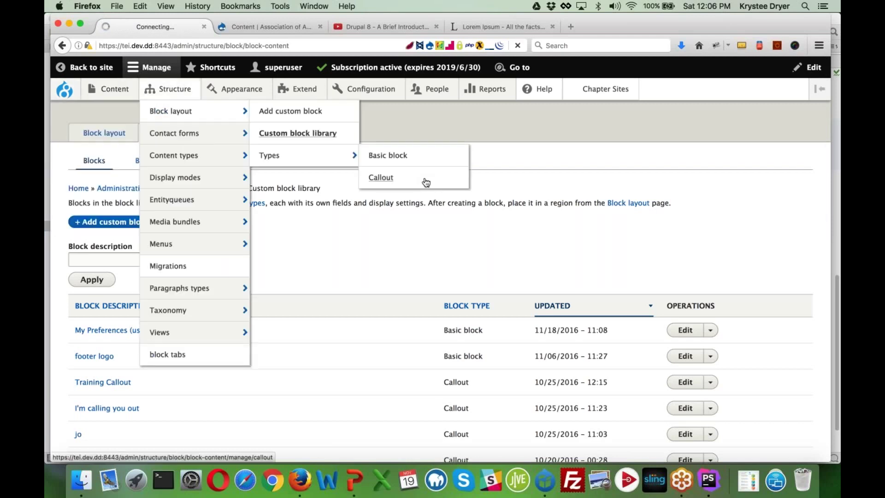